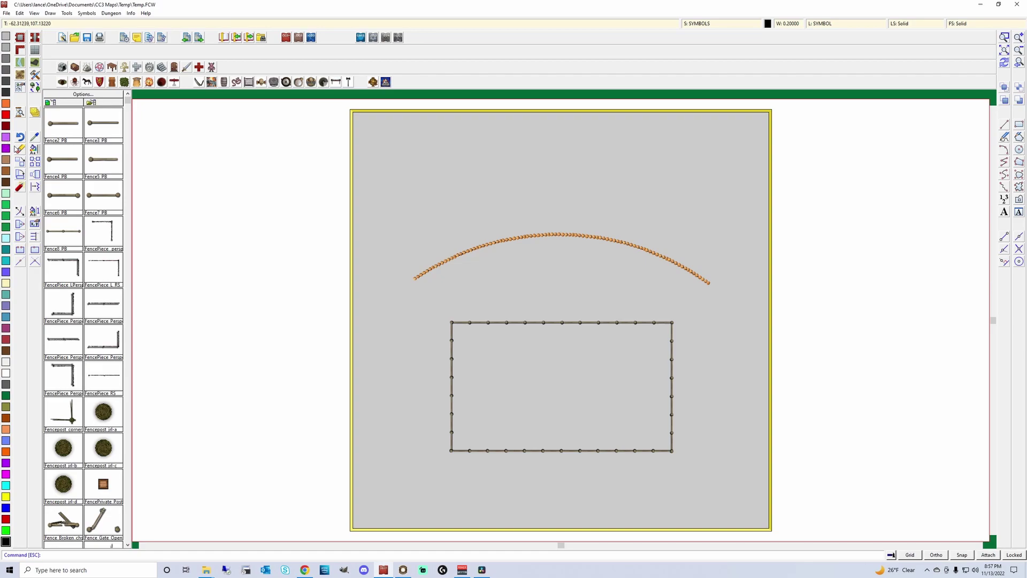
- Erase all the fence symbols along the arc and around the rectangle, and redraw the map
left_click(21, 150)
left_click(461, 219)
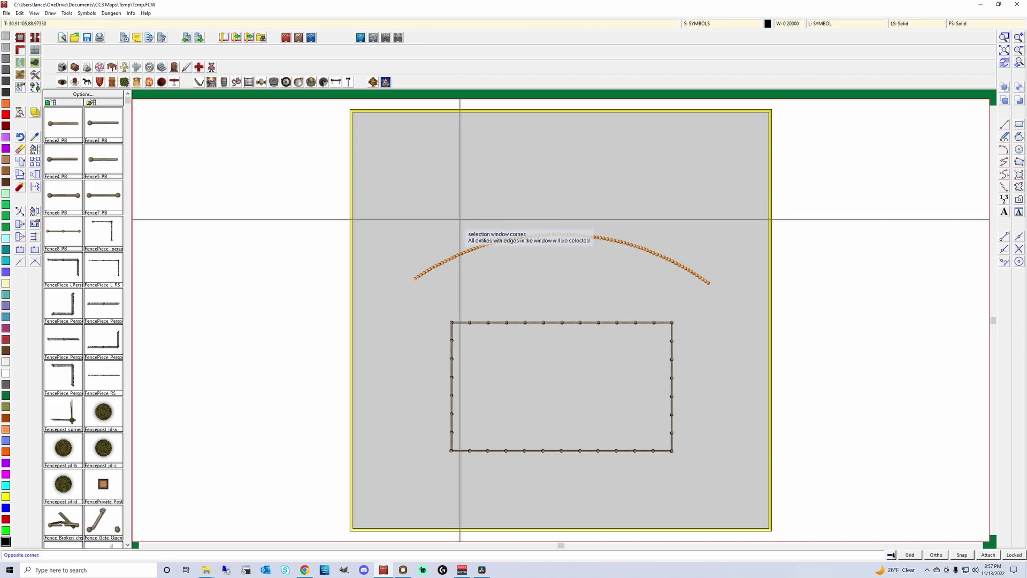
left_click(690, 472)
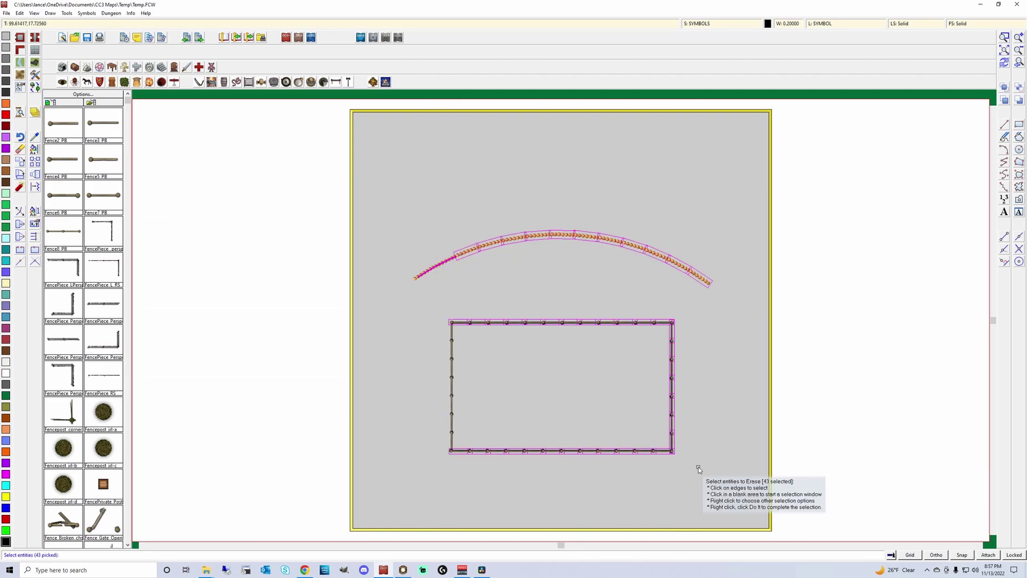
left_click(390, 240)
left_click(503, 474)
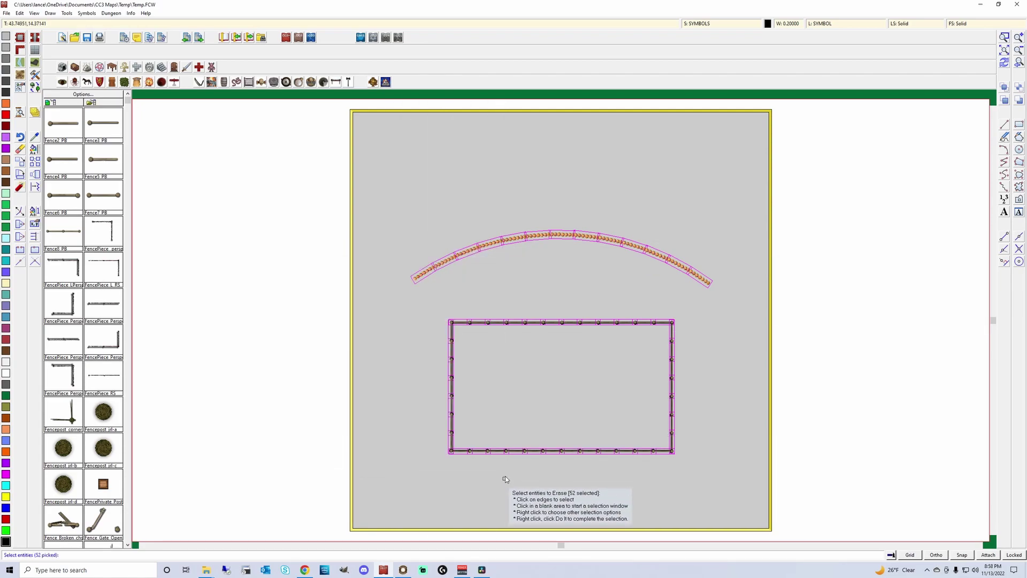
right_click(503, 437)
left_click(528, 442)
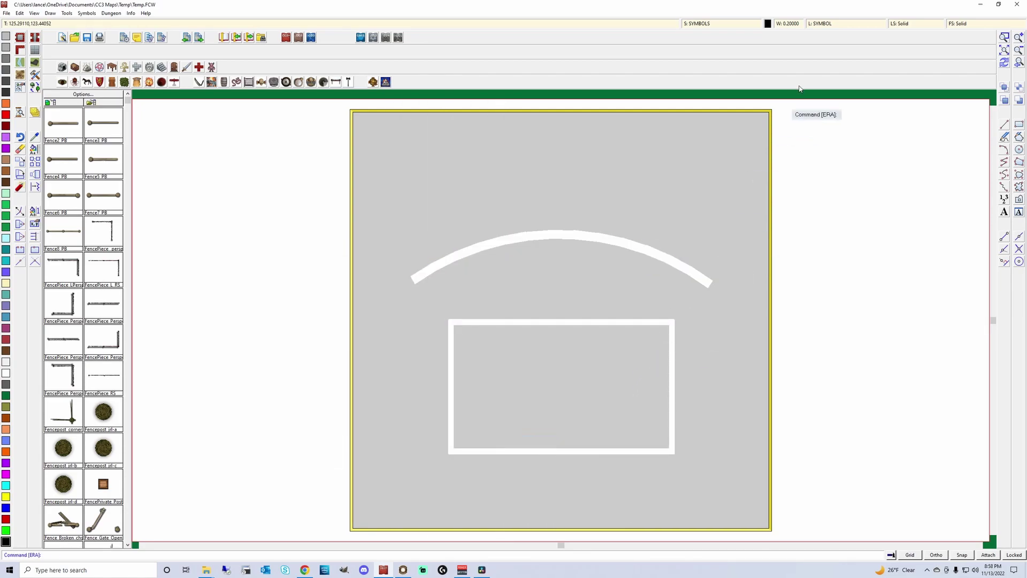
left_click(1005, 64)
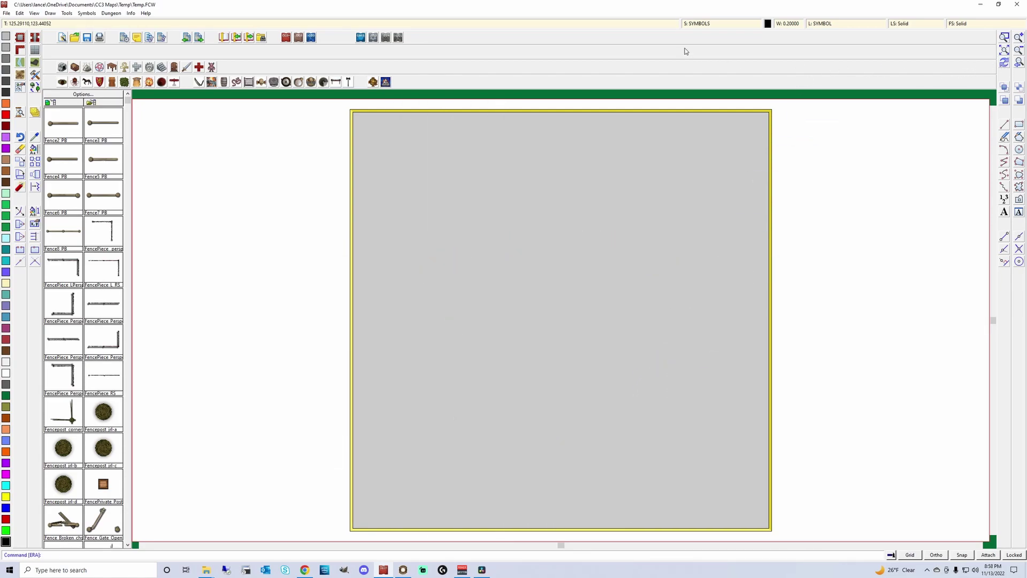
- Make TEMPLATE the current, visible sheet and set the current layer to TEMPLATE
left_click(711, 23)
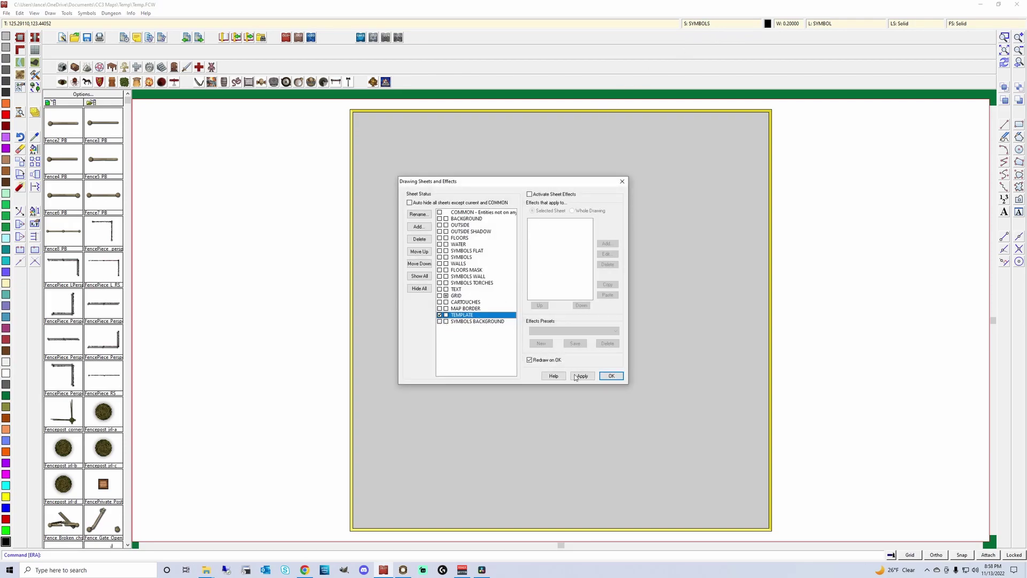
left_click(610, 376)
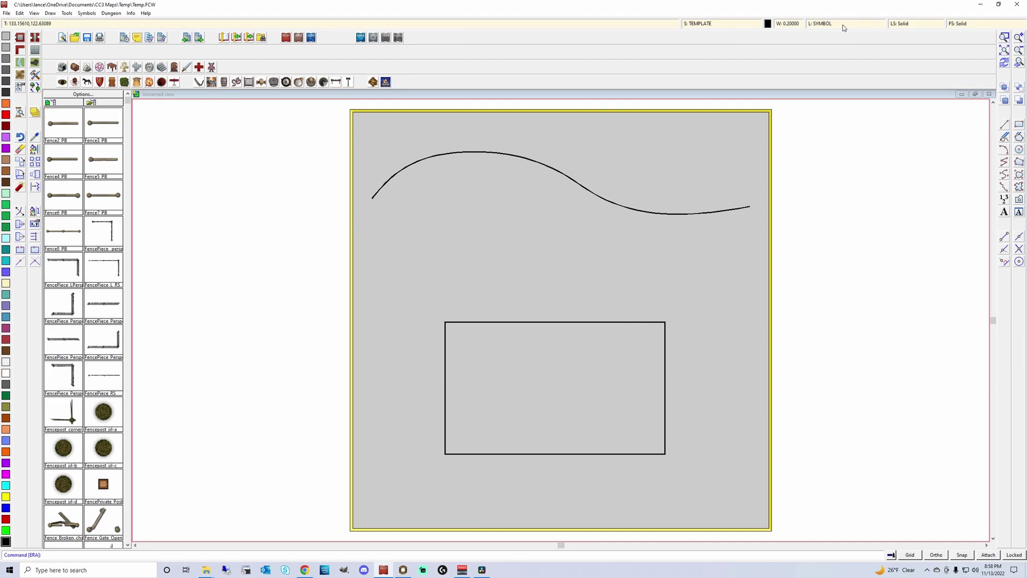
left_click(847, 27)
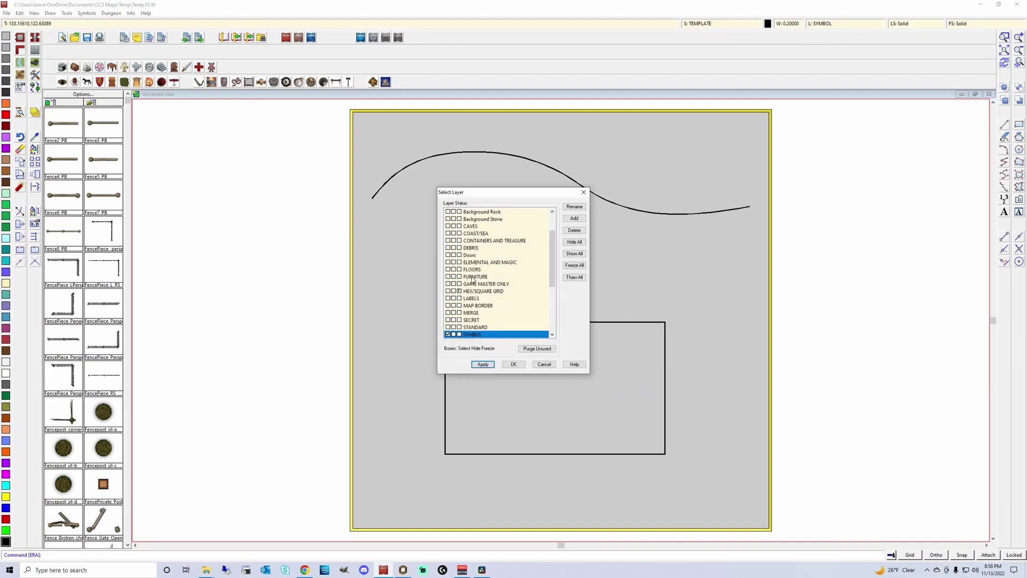
left_click_drag(554, 276, 554, 334)
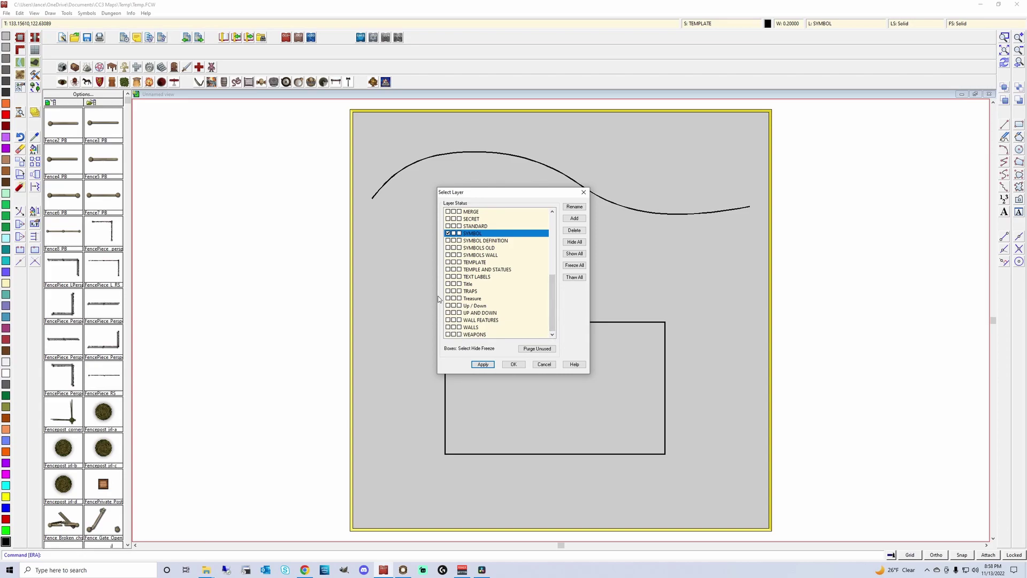
left_click(448, 262)
left_click(514, 363)
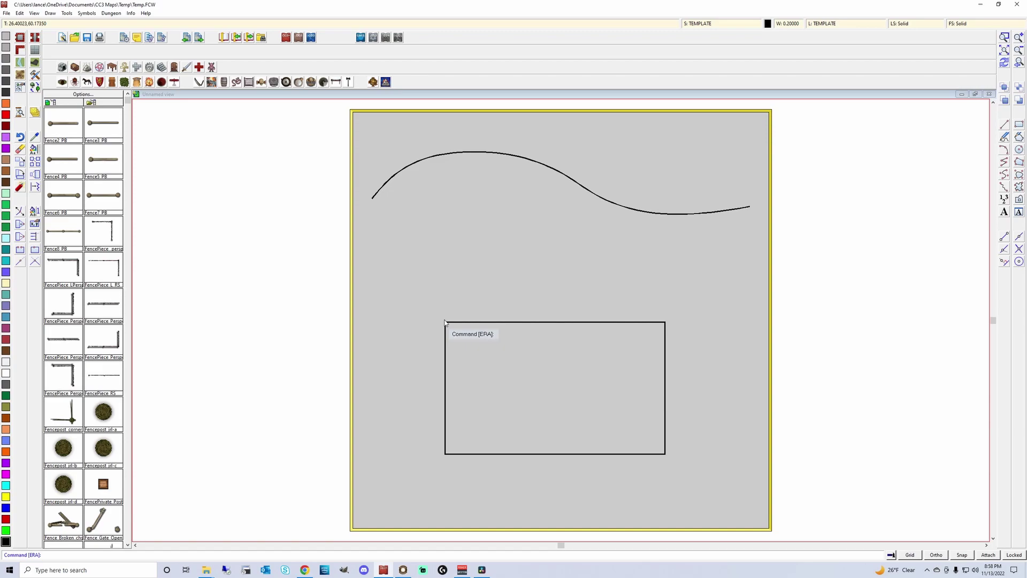
- Draw a trial box in the empty area between the wavy guide curve and the large rectangle
left_click(1019, 124)
left_click(472, 233)
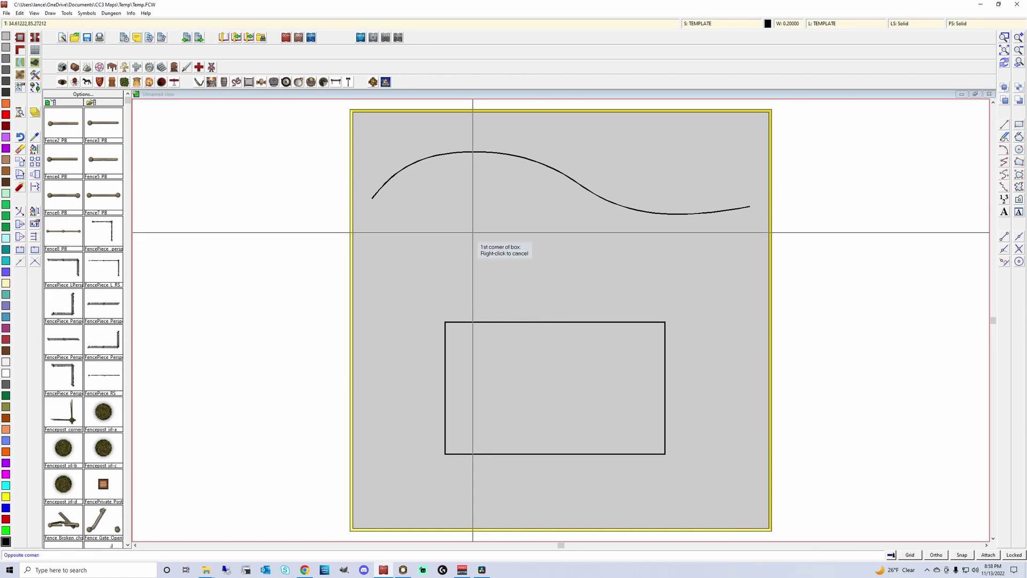
left_click(640, 304)
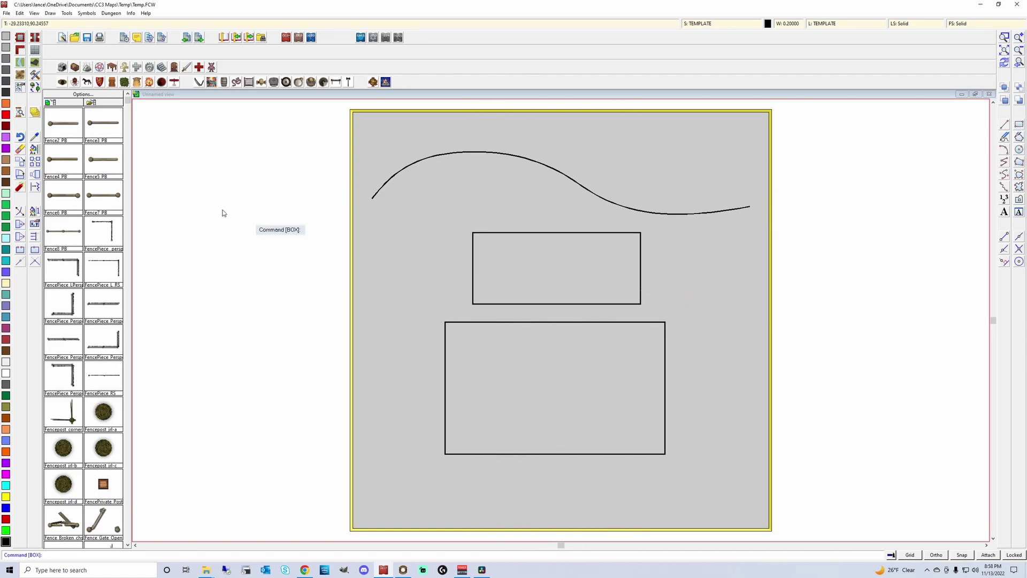
- Erase the trial box between the guide curve and the large rectangle
left_click(20, 151)
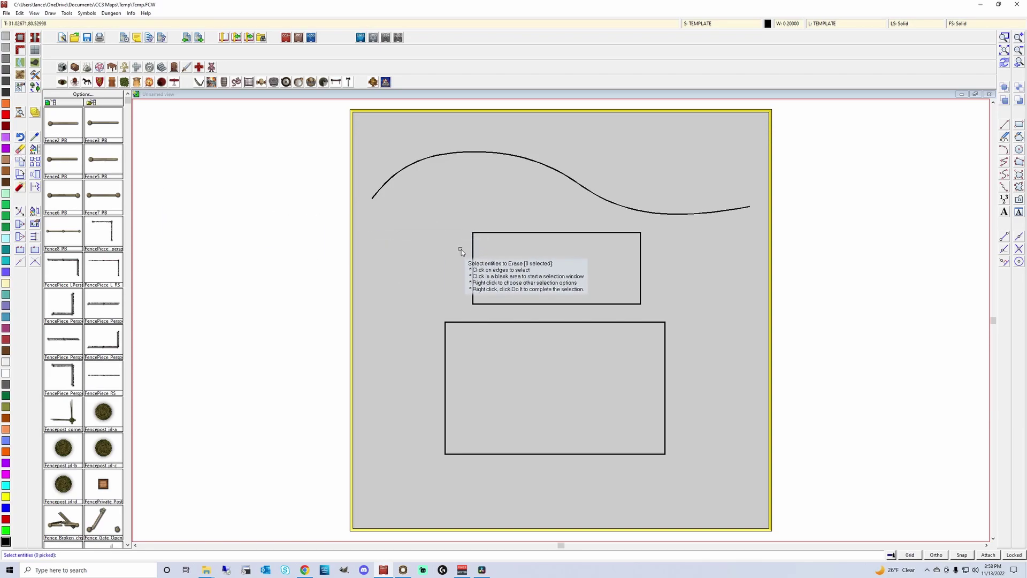
left_click(498, 270)
right_click(469, 269)
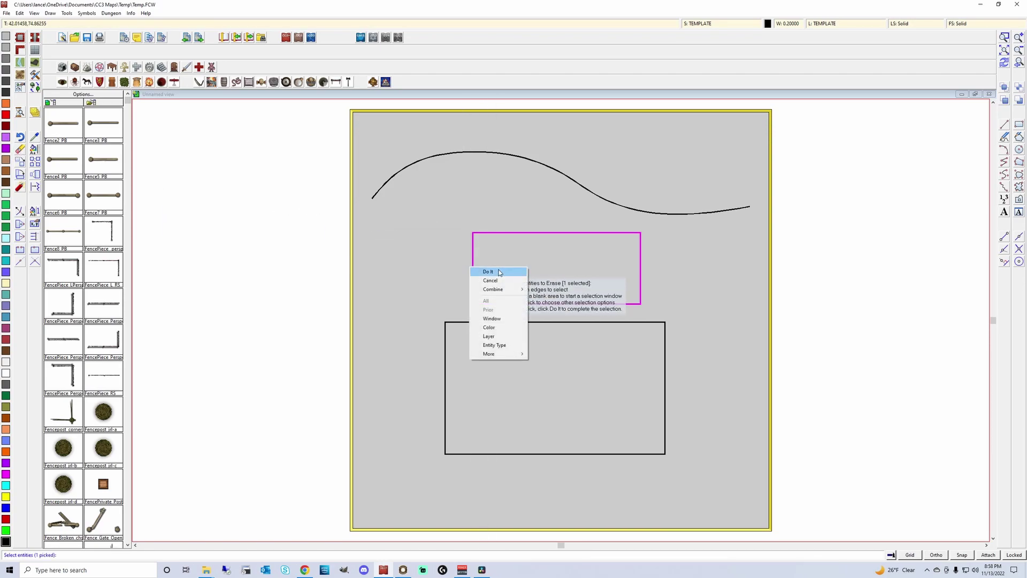
left_click(482, 273)
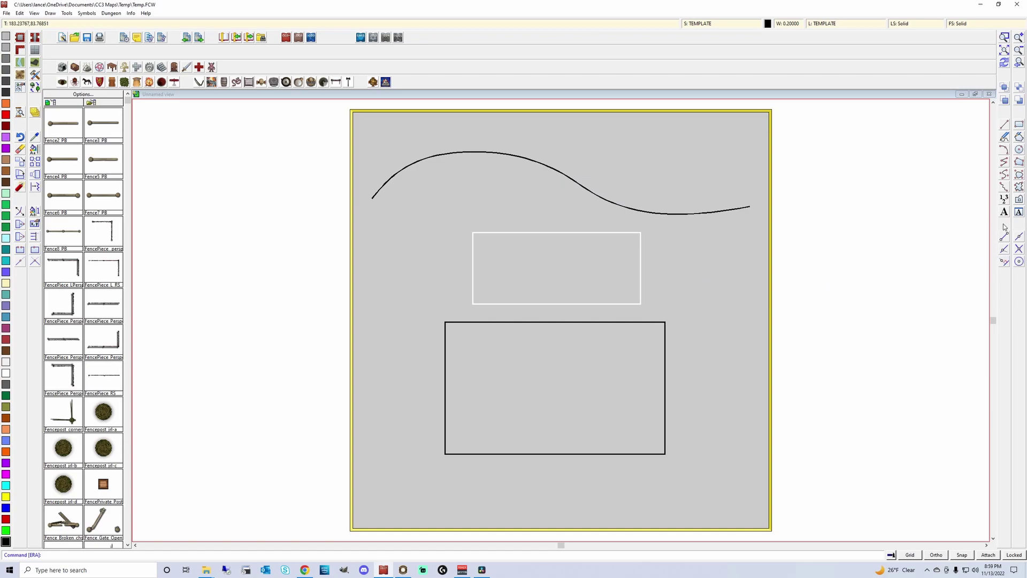
- Draw a trial S-shaped smooth path running below the existing wavy guide curve
left_click(1004, 175)
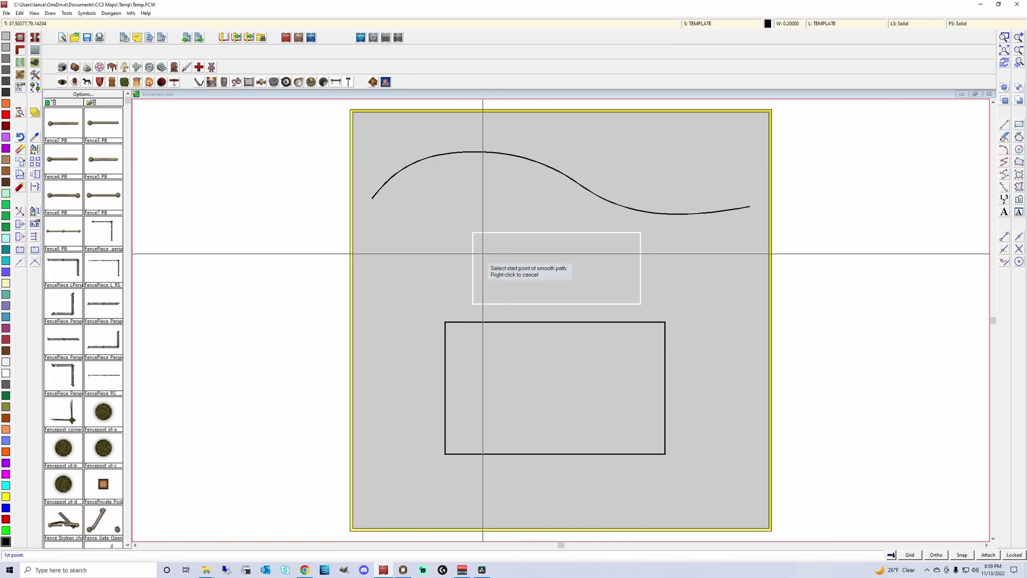
left_click(432, 241)
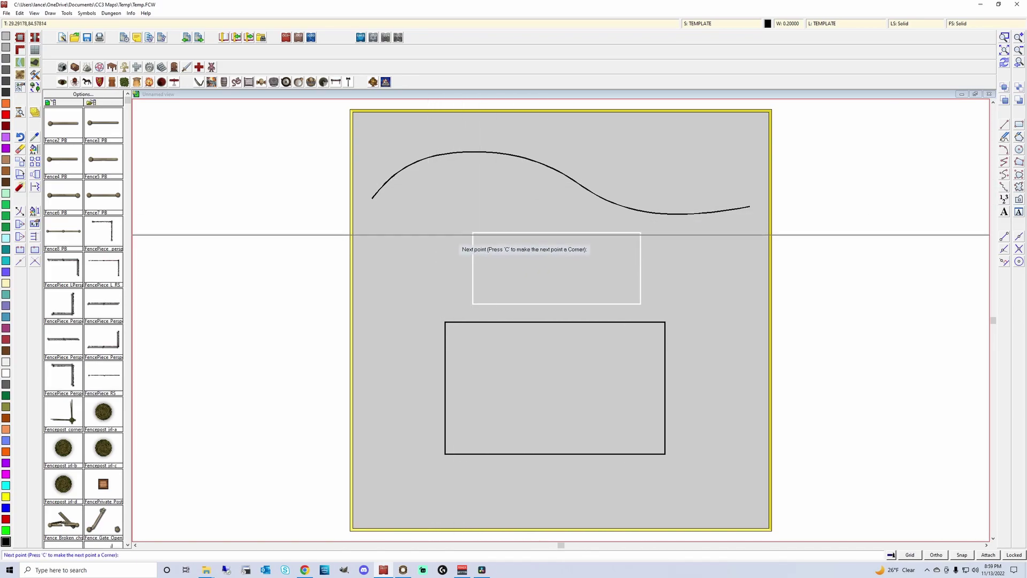
left_click(493, 233)
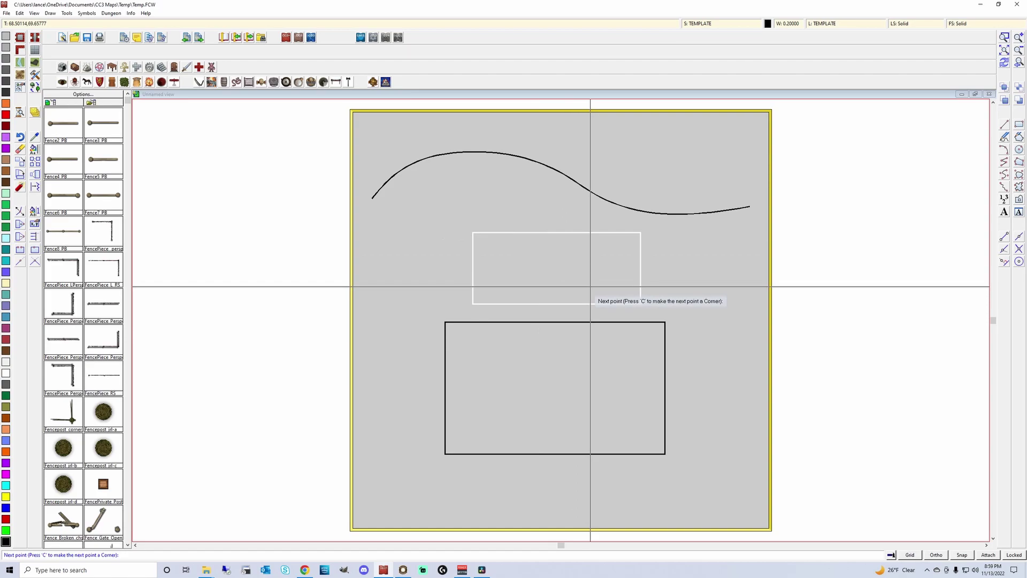
left_click(673, 290)
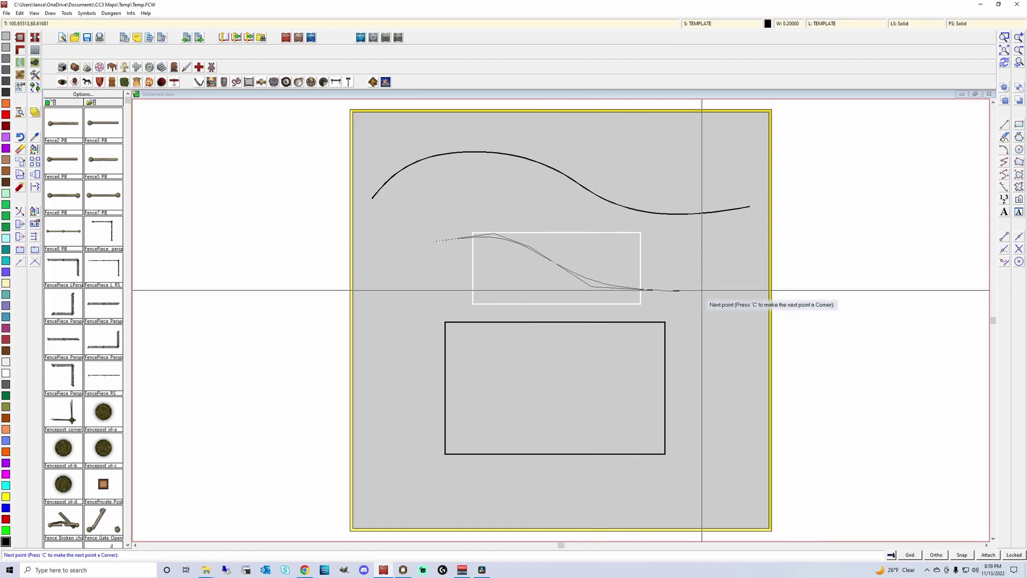
left_click(732, 277)
right_click(735, 286)
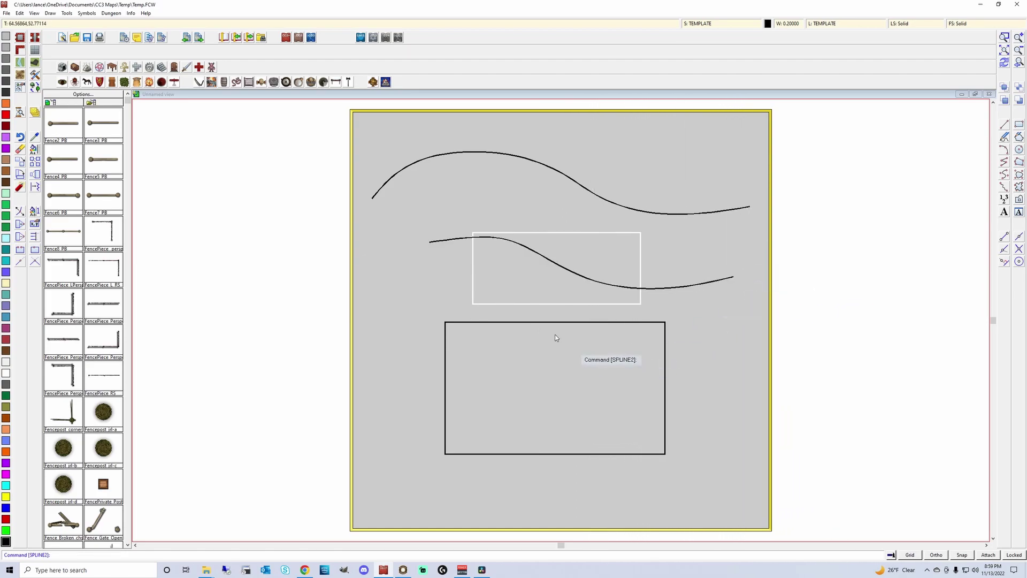
- Erase the trial S-shaped smooth path and redraw the map
left_click(21, 150)
left_click(450, 242)
right_click(450, 242)
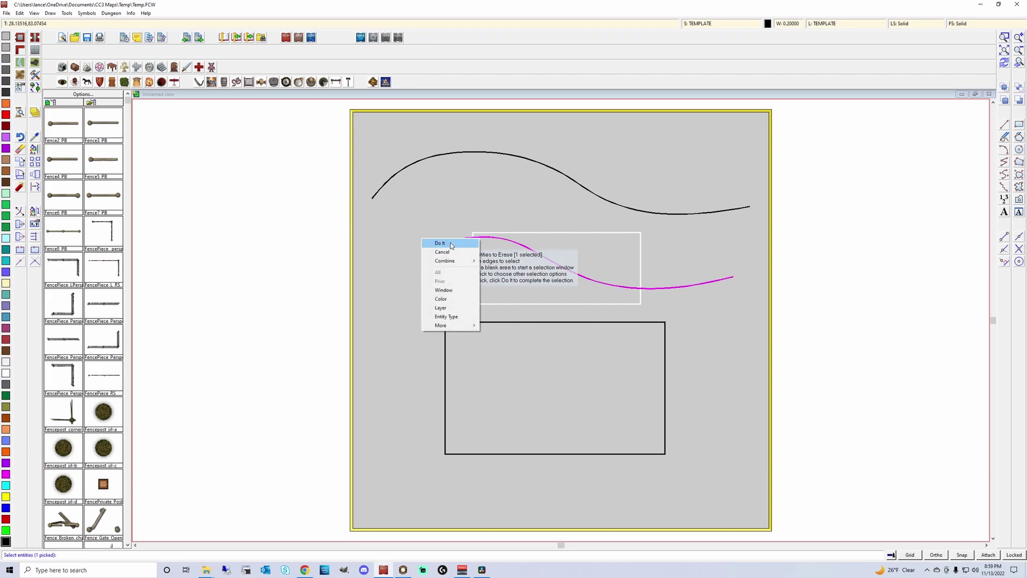
left_click(450, 244)
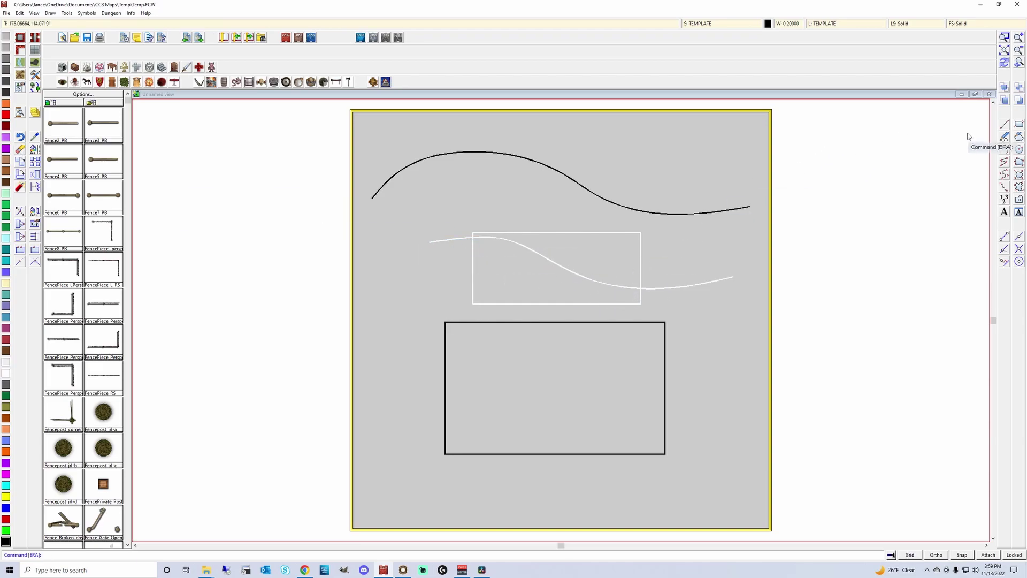
left_click(1004, 63)
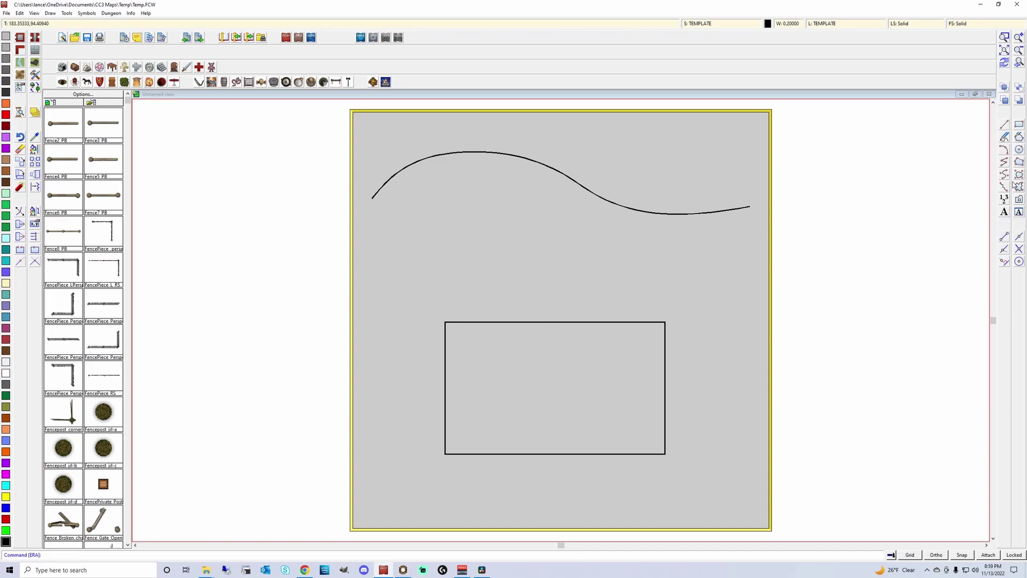
- Draw a short smooth path with a tight hump above the large rectangle's upper-left corner
left_click(1006, 176)
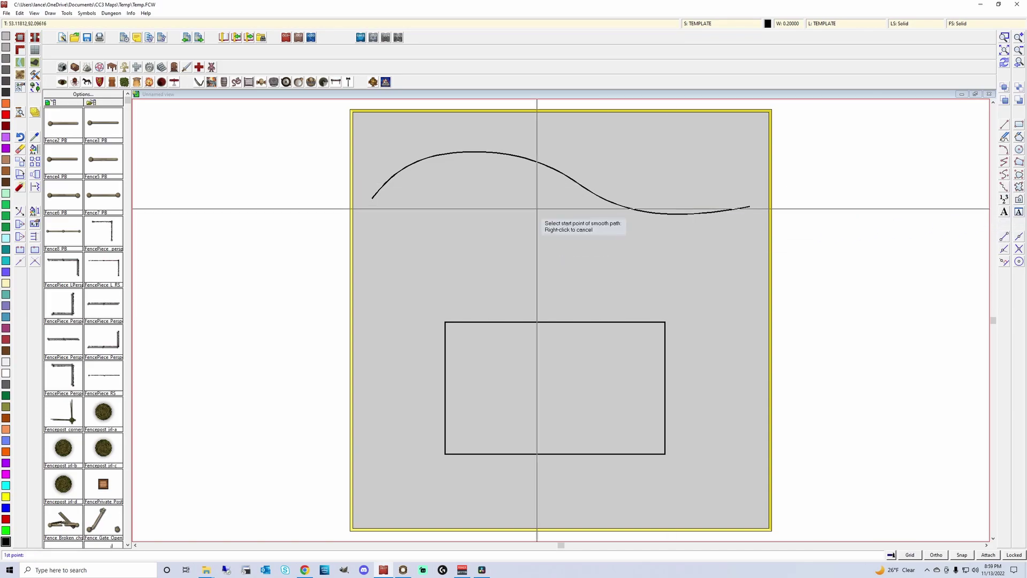
left_click(386, 316)
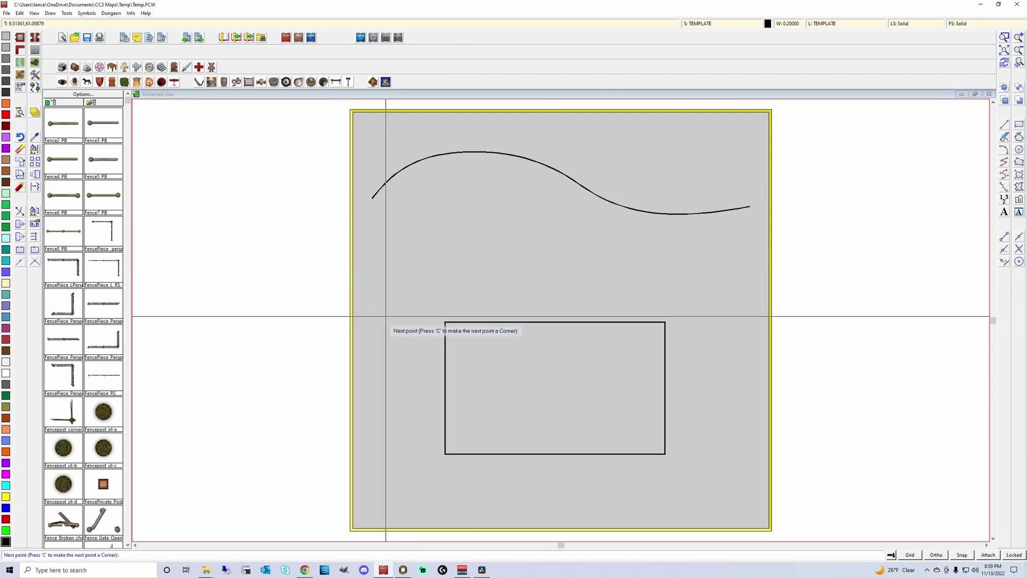
left_click(414, 250)
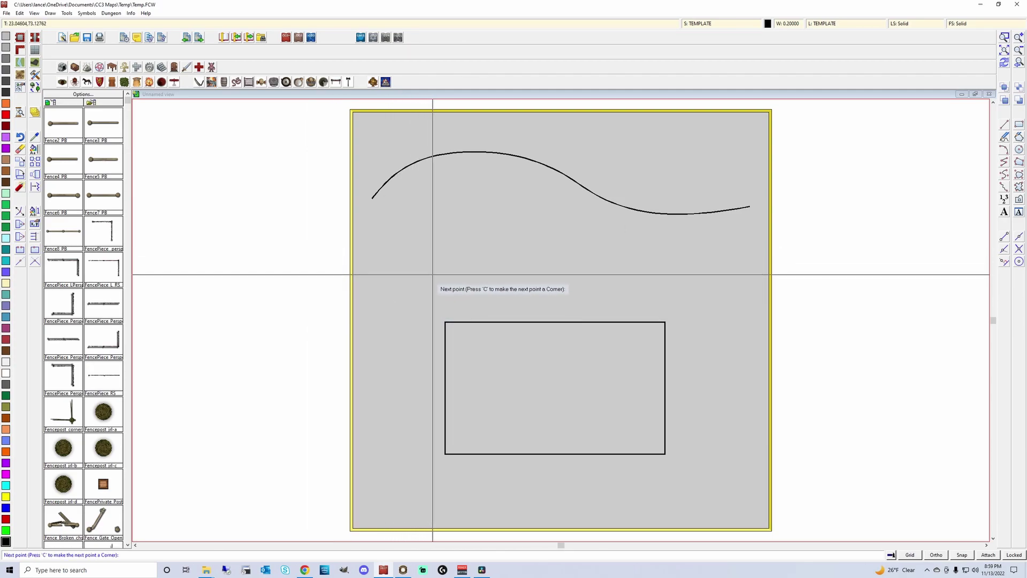
left_click(492, 300)
right_click(484, 299)
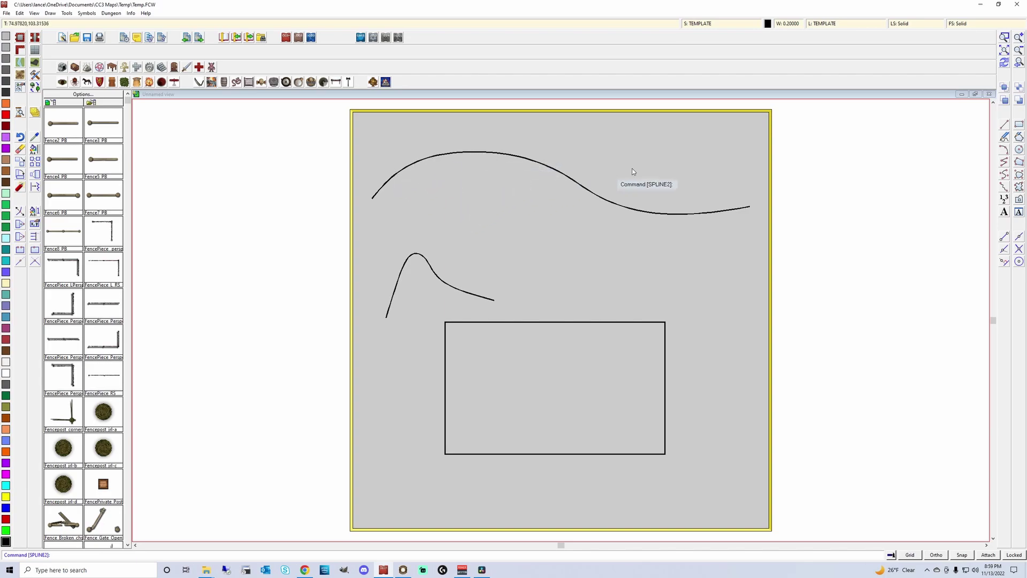
- Erase the short humped smooth path and redraw the map
left_click(21, 150)
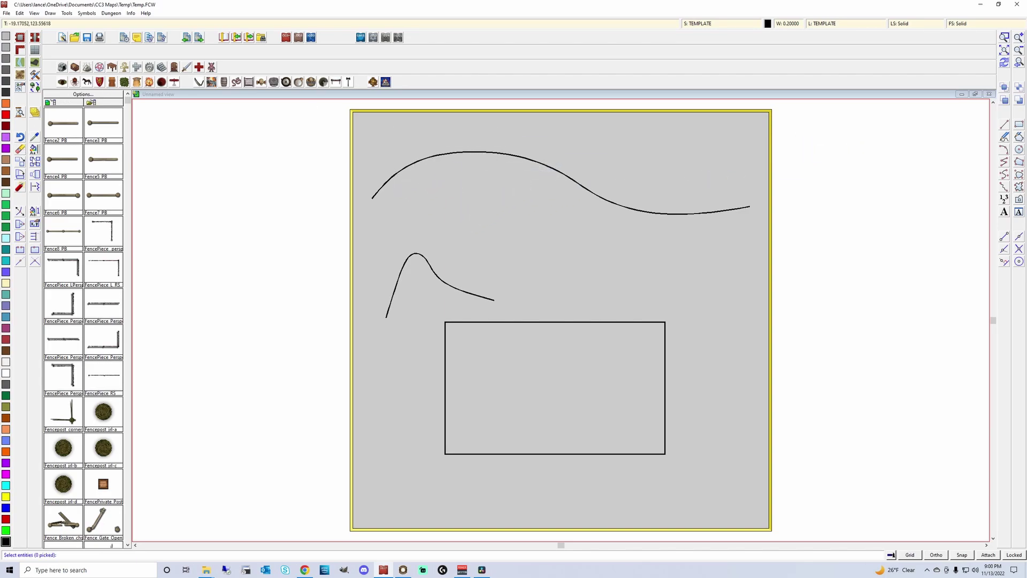
left_click(447, 284)
right_click(446, 284)
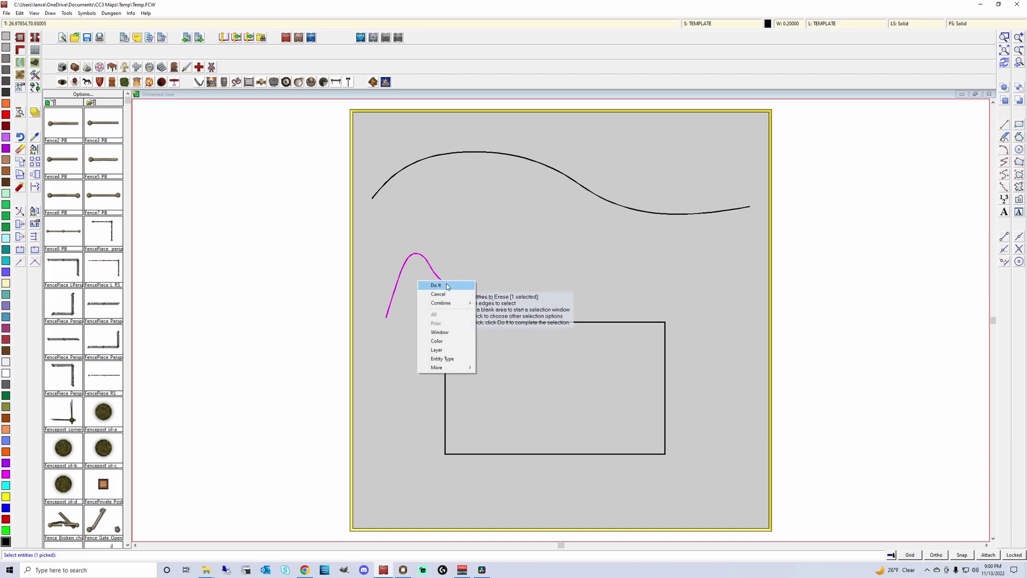
left_click(436, 285)
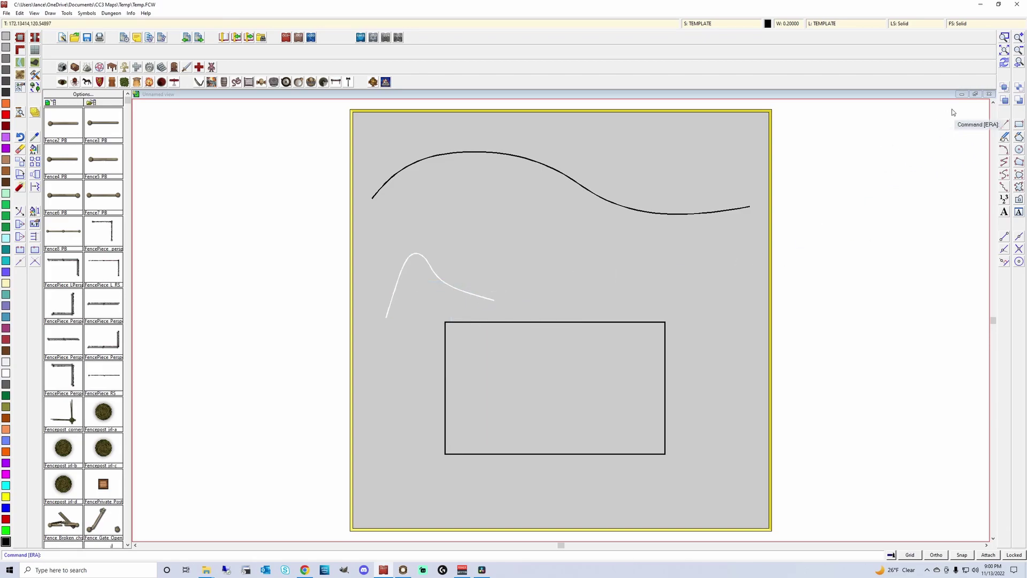
left_click(1004, 63)
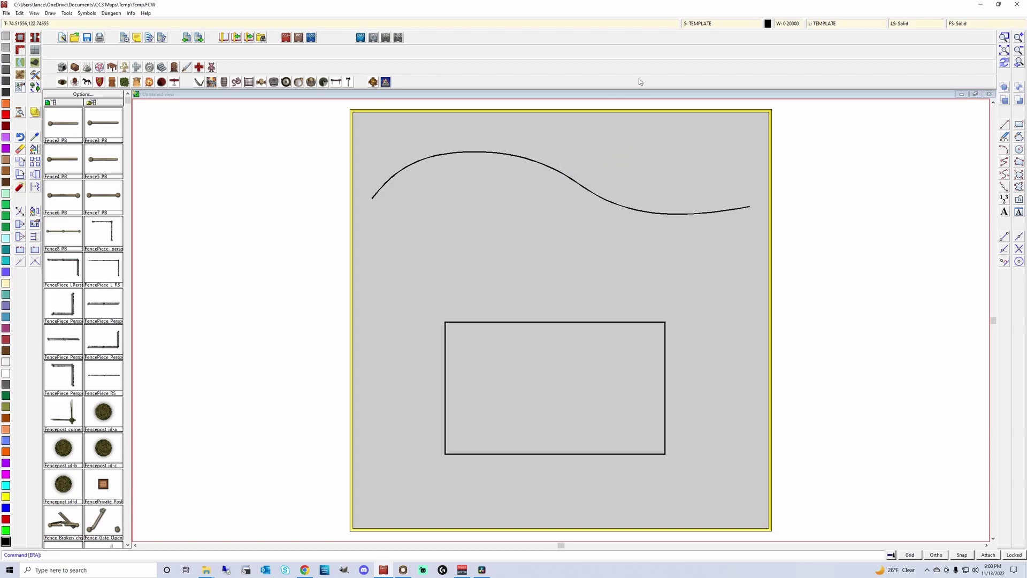
- Set the current sheet to SYMBOLS and the current layer to SYMBOL
left_click(705, 24)
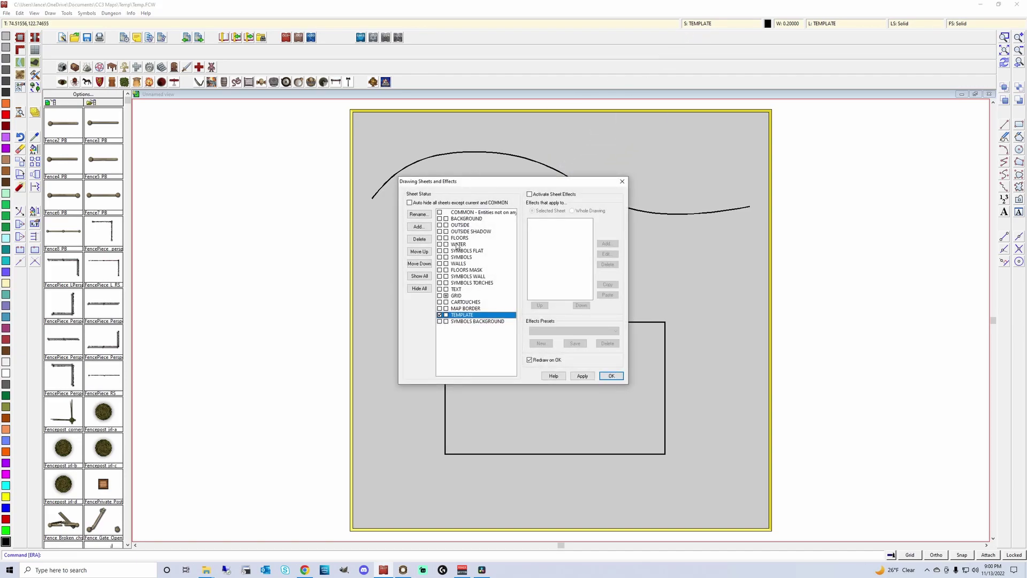
left_click(440, 258)
left_click(611, 376)
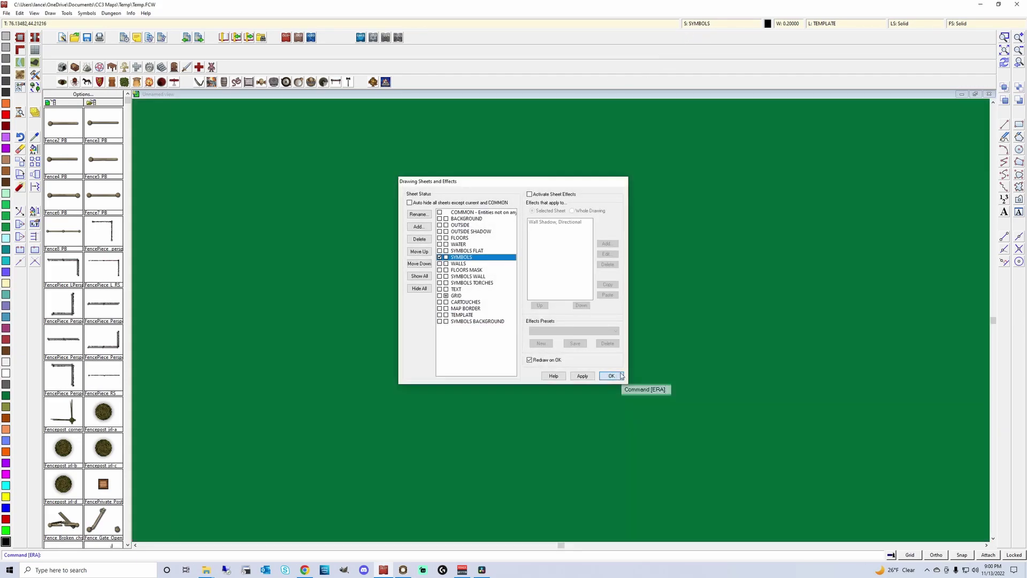
left_click(833, 25)
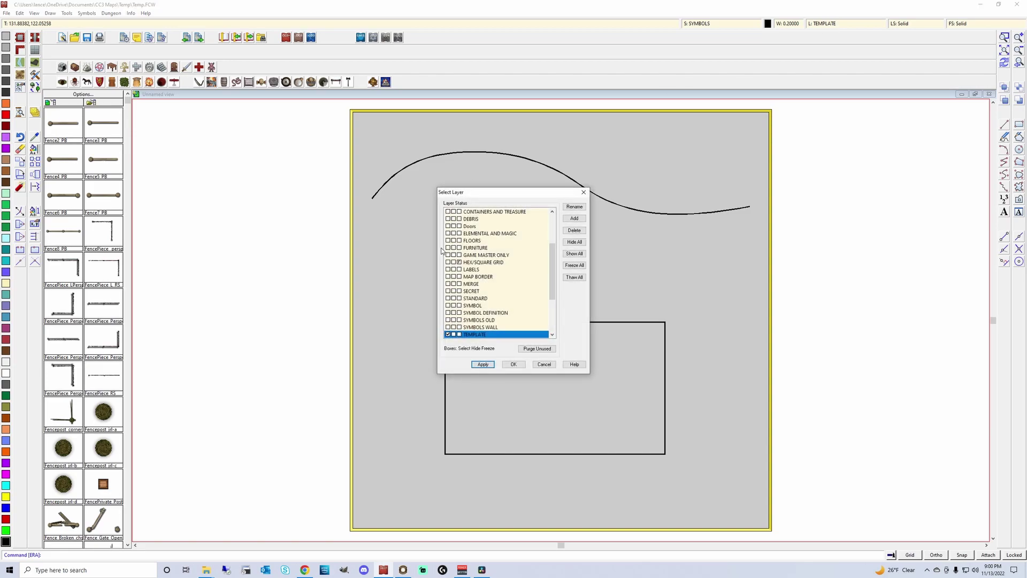
left_click(447, 309)
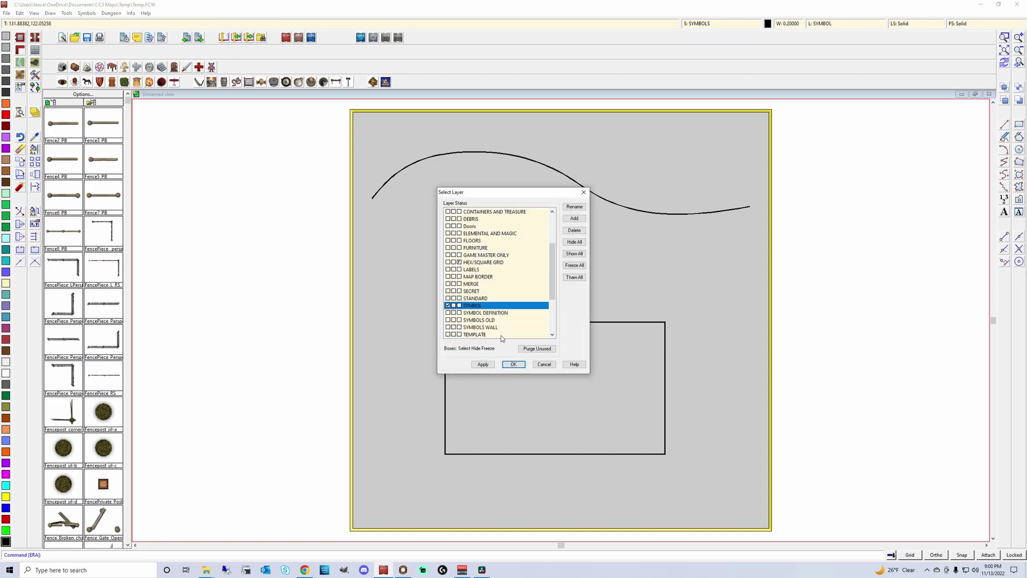
- Confirm the SYMBOL layer, then search the Symbols catalog folder for "fence" and open the Fence6_PB image from the results
left_click(514, 365)
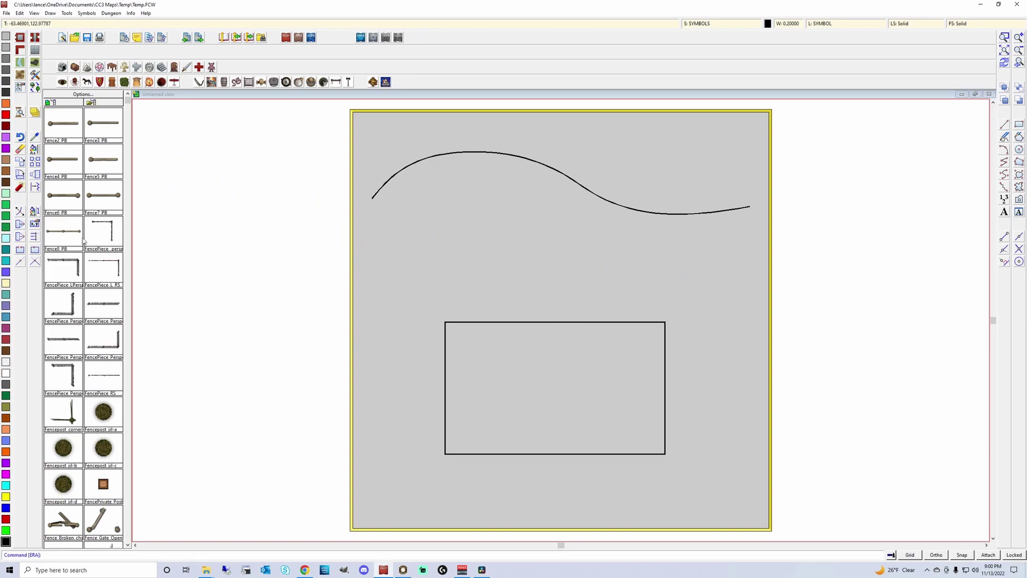
left_click(109, 105)
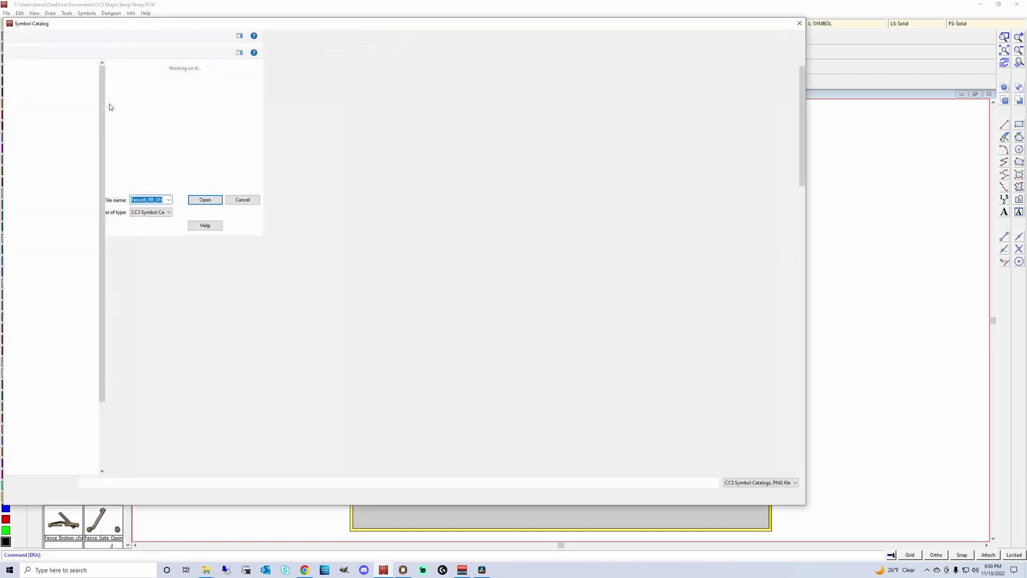
left_click(215, 37)
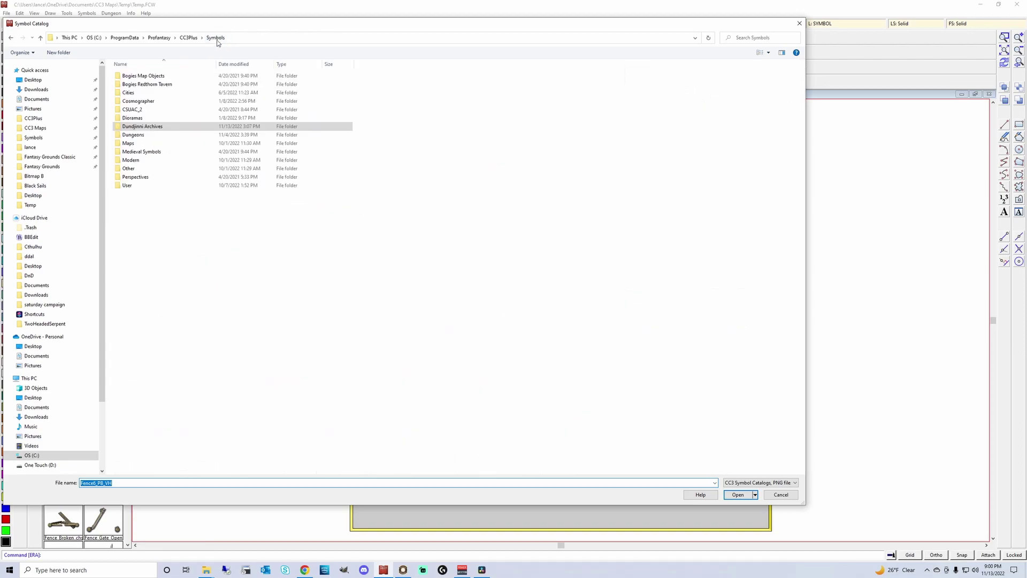
left_click(742, 36)
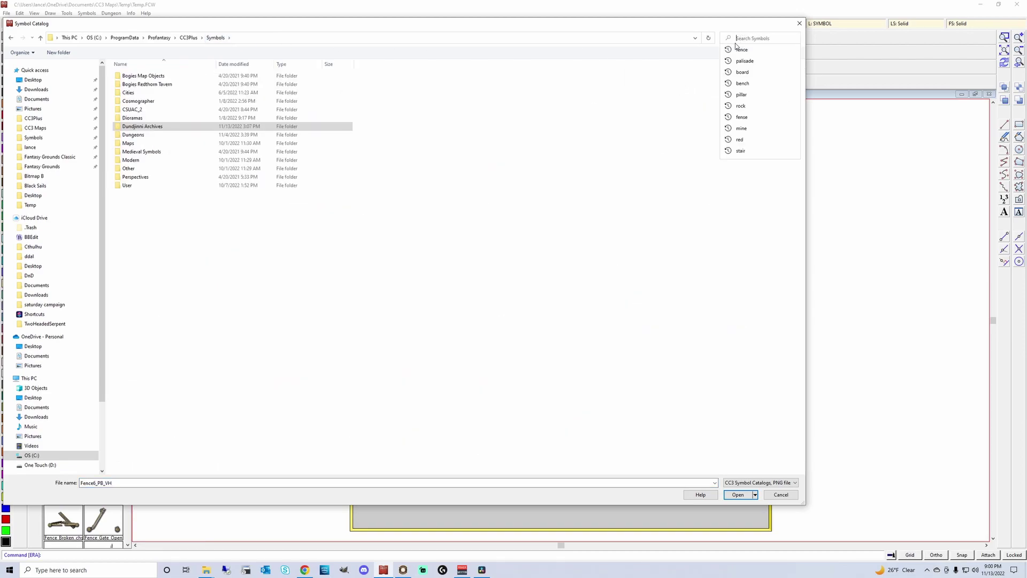
type("fence")
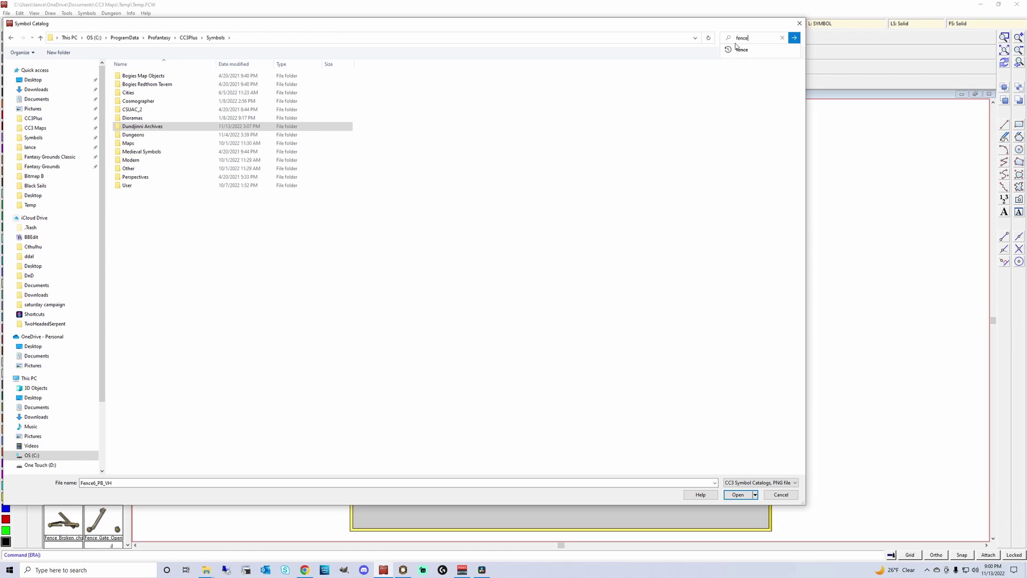
key("Return")
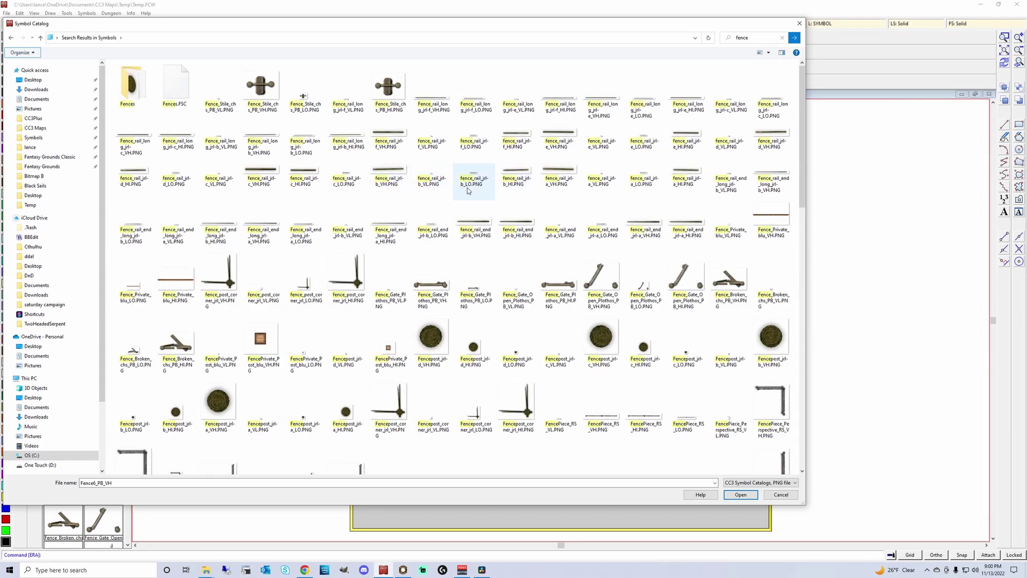
scroll(468, 192, "down", 5)
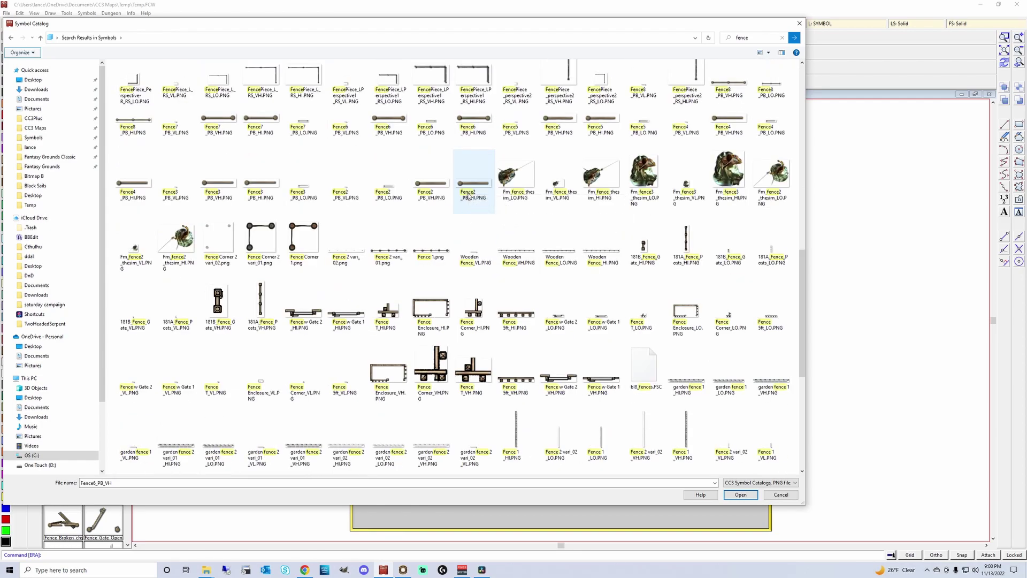
scroll(468, 197, "up", 2)
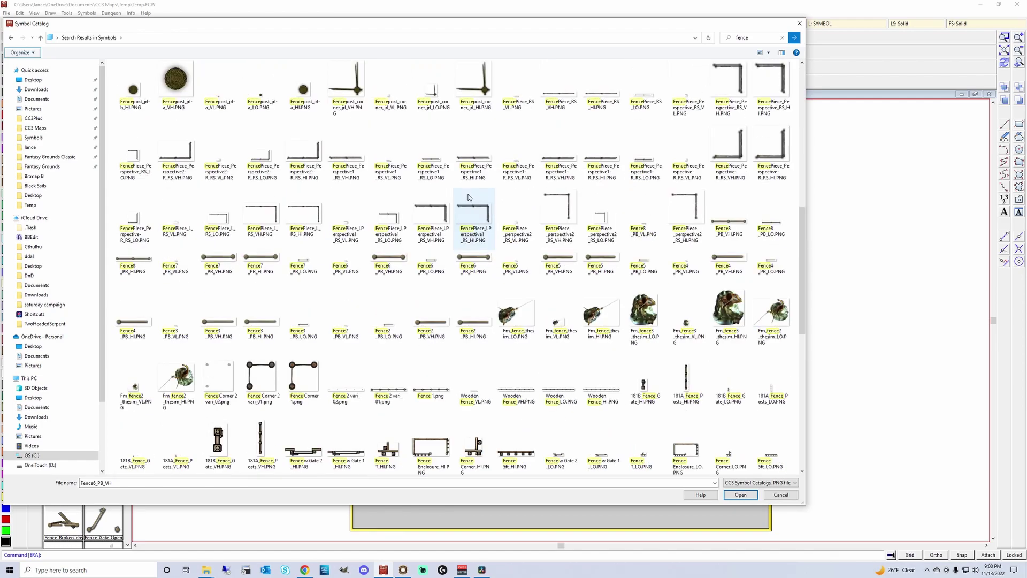
double_click(398, 261)
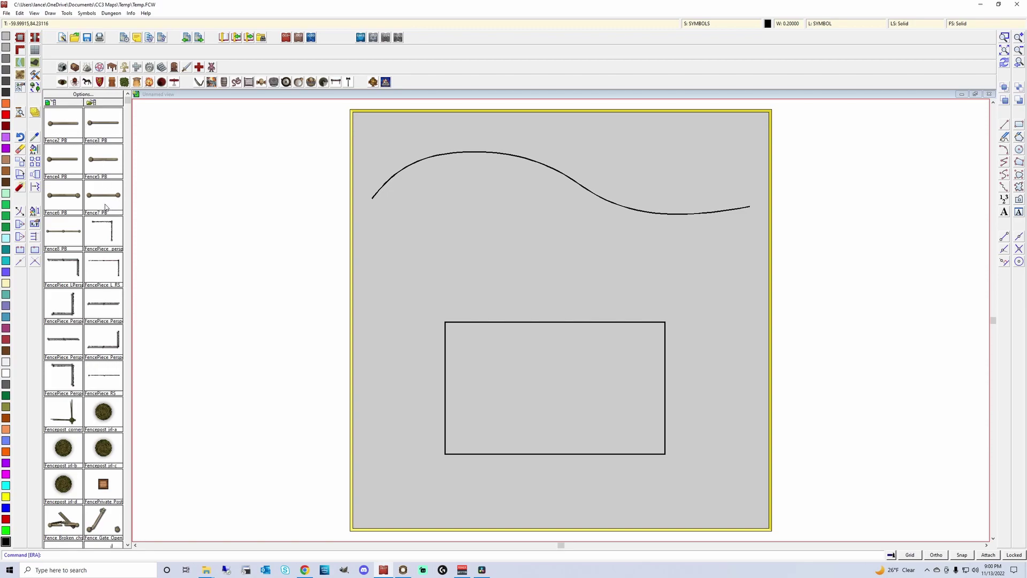
left_click(49, 14)
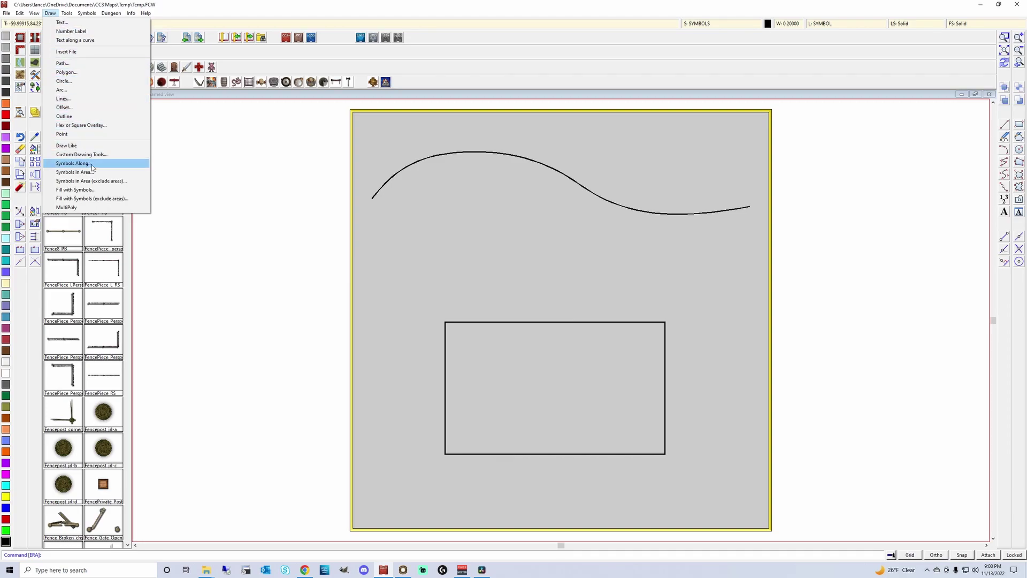
left_click(73, 163)
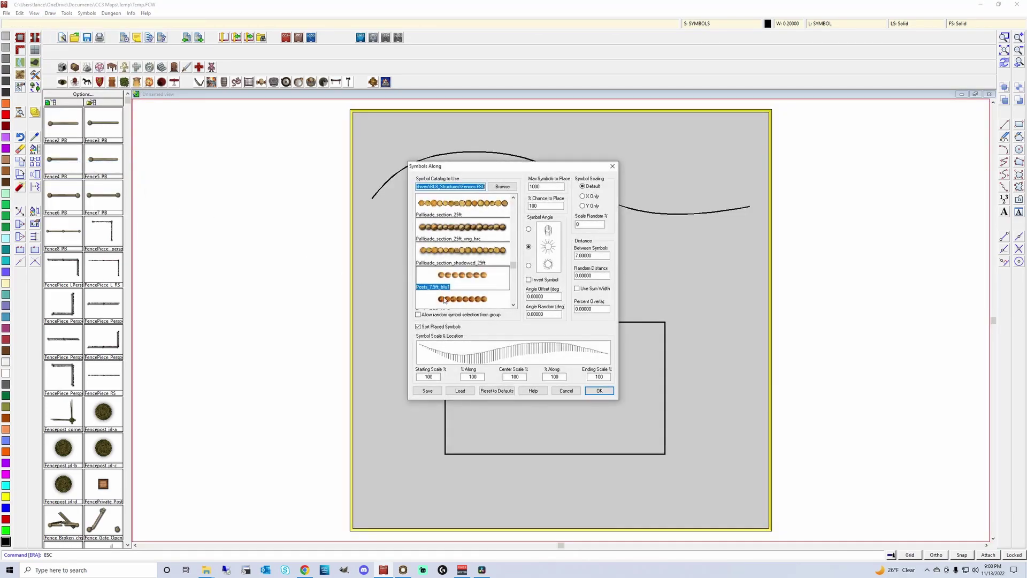
left_click_drag(513, 266, 514, 255)
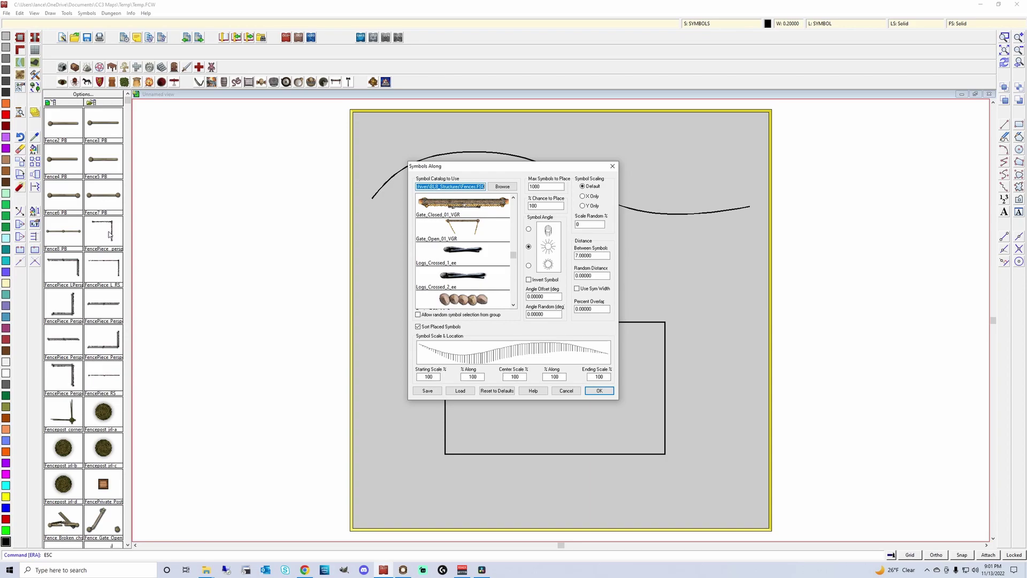
left_click(566, 391)
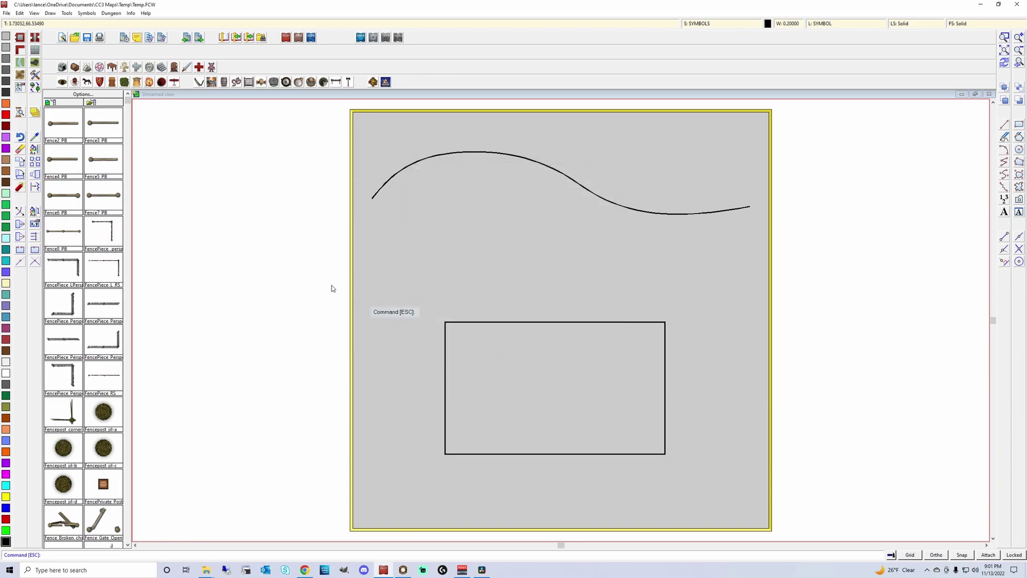
- Check the BL8_Structures folder of the Dundjinni Archives for the Fences.FSC catalog
left_click(92, 102)
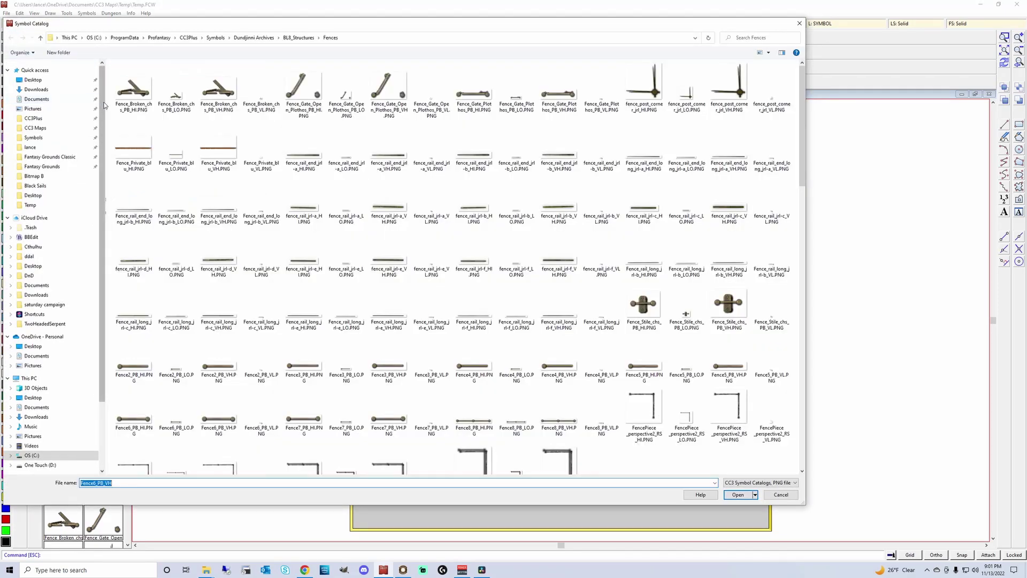
left_click(302, 38)
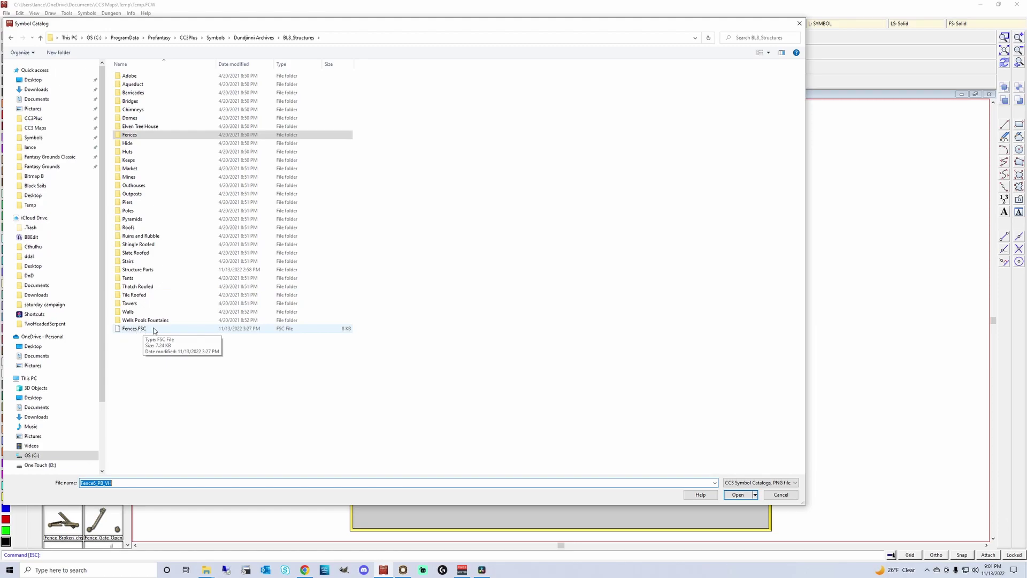
left_click(787, 497)
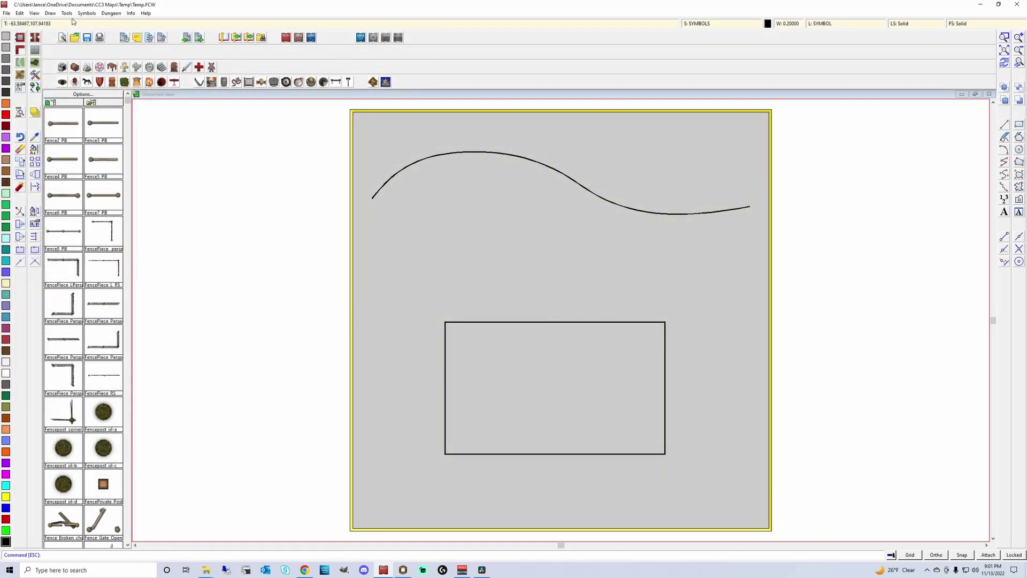
- Load the Fences.FSC catalog from BL8_Structures into Symbols Along and select the Fence6_PB symbol
left_click(49, 12)
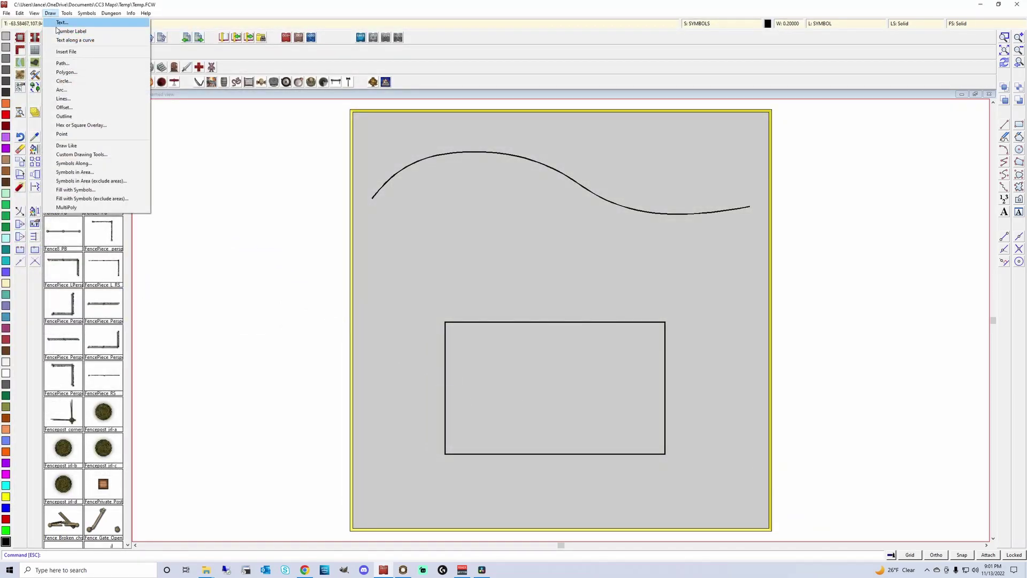
left_click(84, 160)
left_click(503, 186)
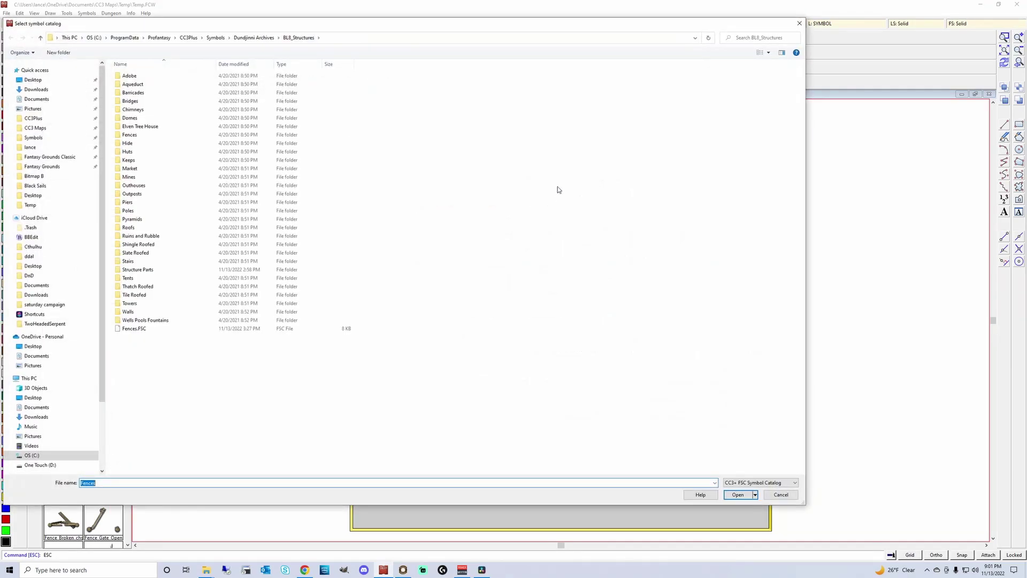
double_click(135, 328)
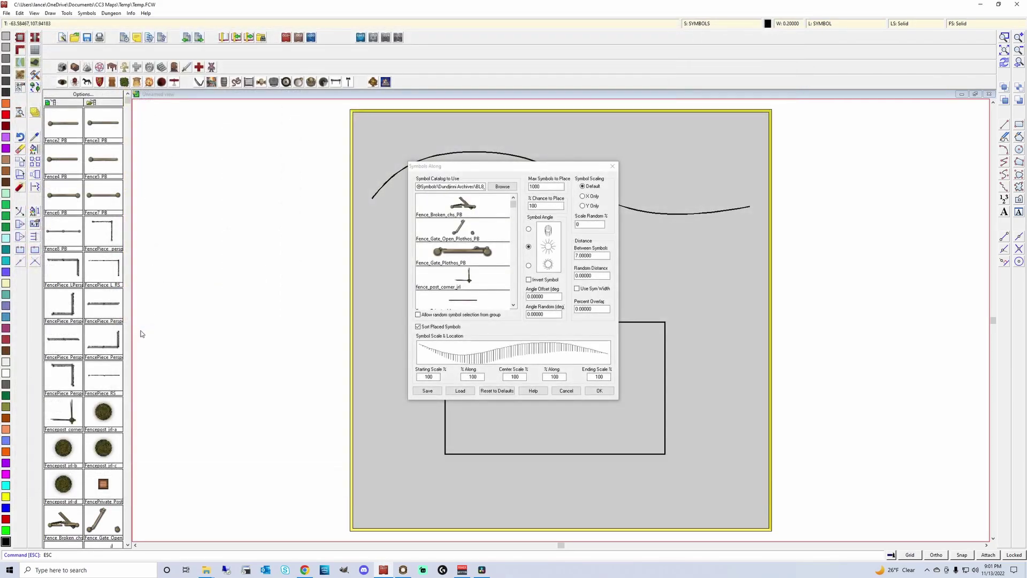
scroll(485, 257, "down", 7)
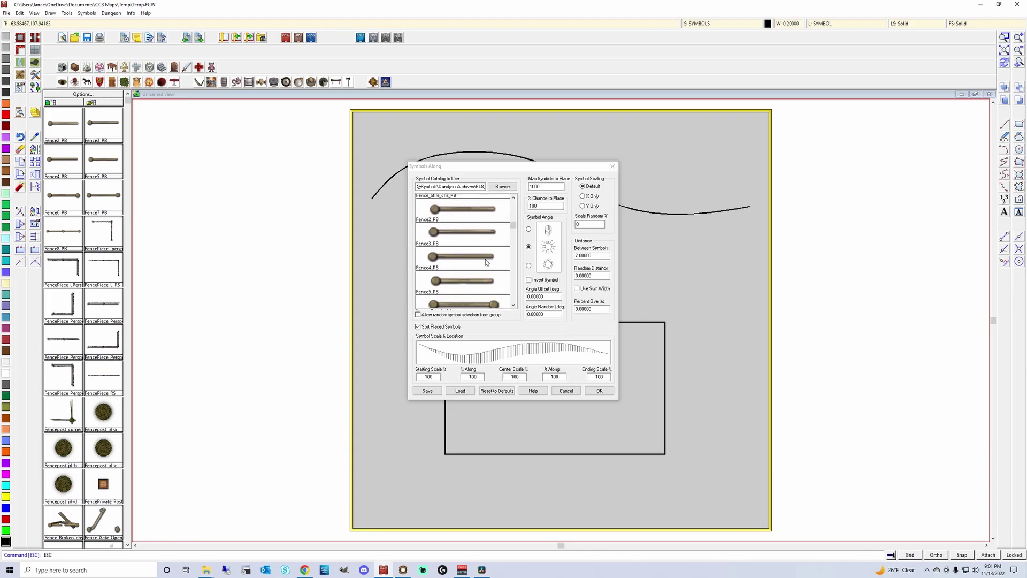
scroll(486, 259, "down", 2)
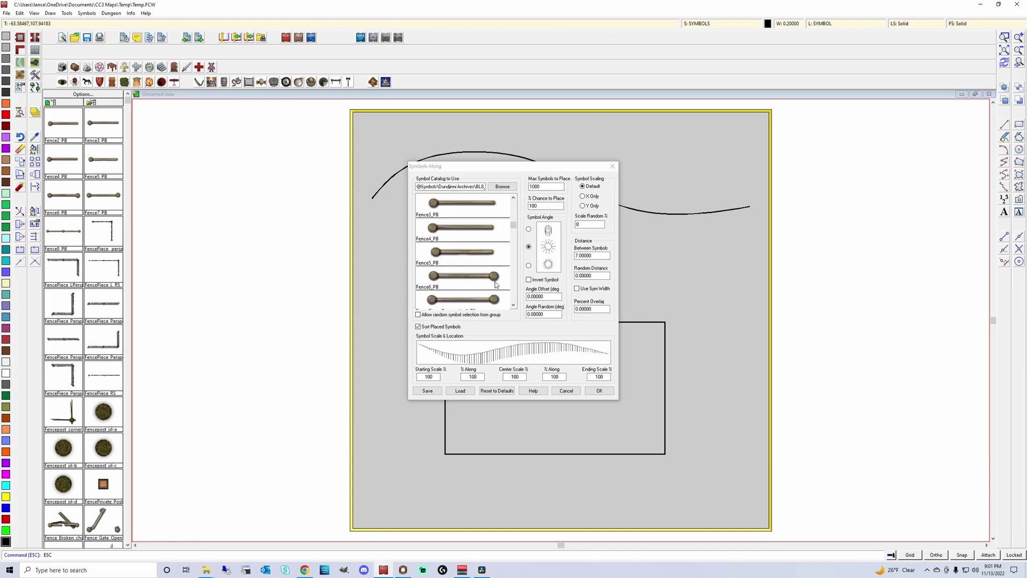
left_click(457, 285)
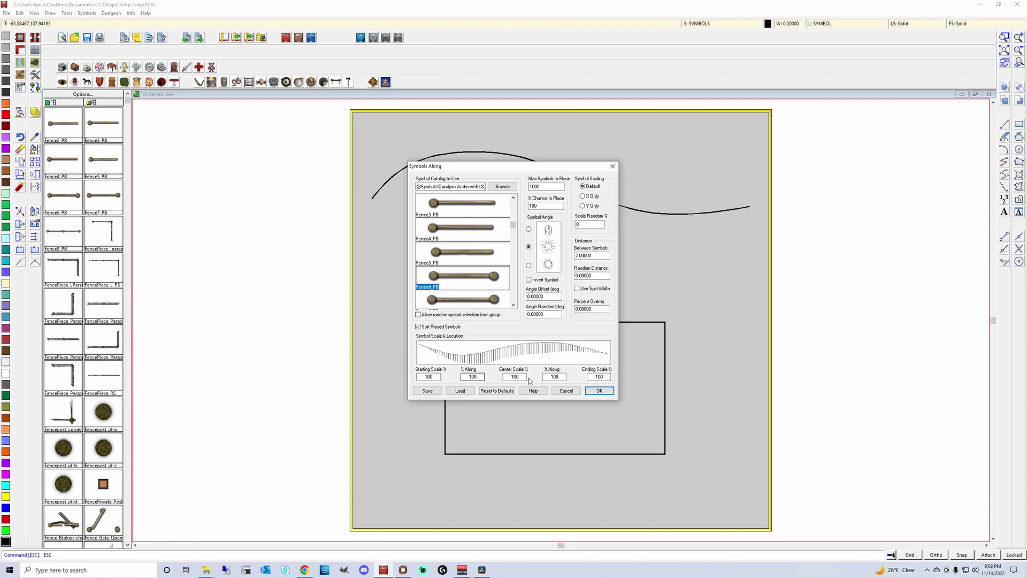
- Place Fence6_PB symbols along the wavy template path with a distance of 12 between symbols
left_click(434, 377)
left_click(465, 379)
left_click(502, 378)
left_click(554, 377)
left_click(600, 391)
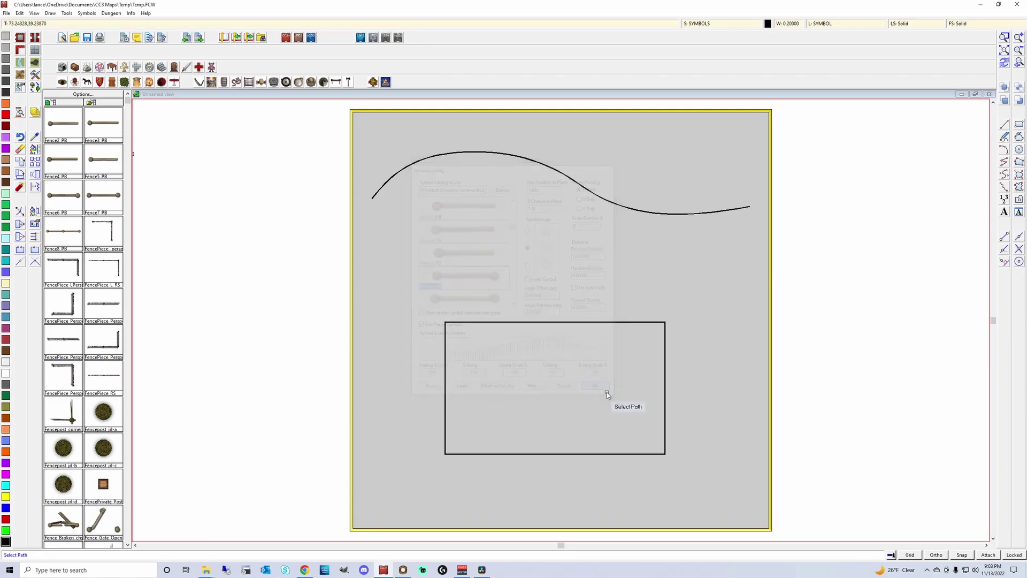
left_click(378, 192)
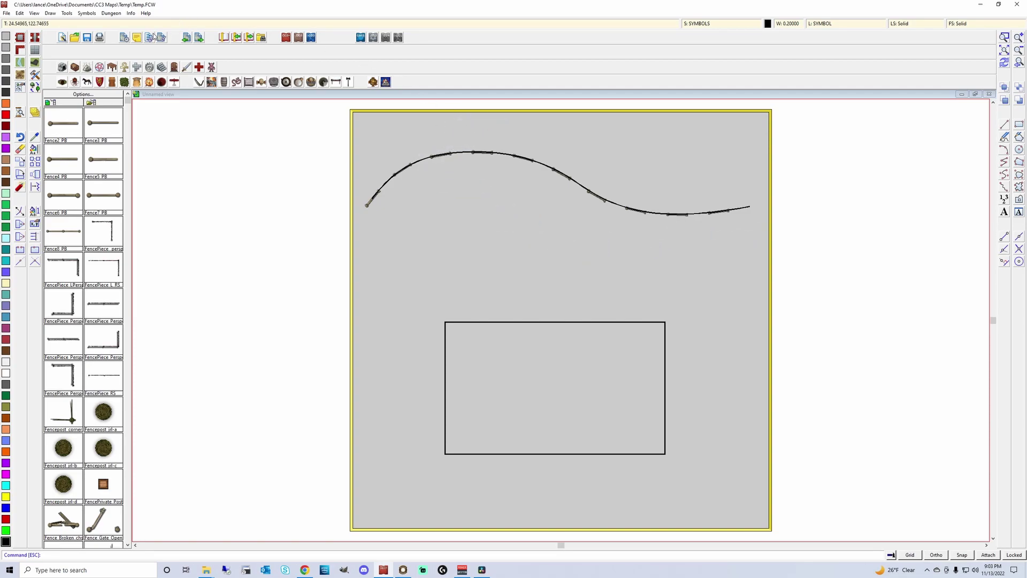
- Measure the gap between the first two fence segments on the wavy path
left_click(130, 13)
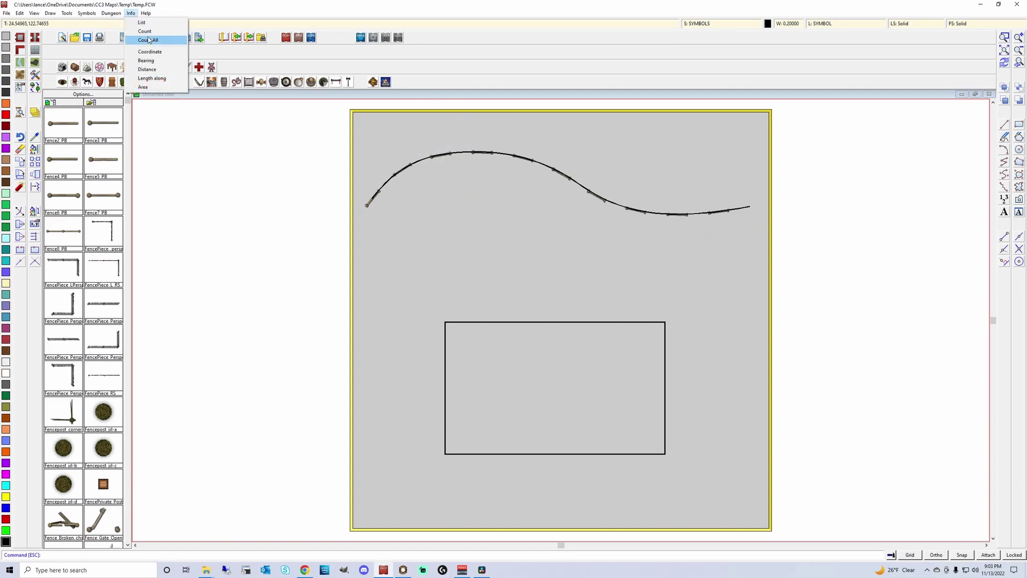
left_click(147, 69)
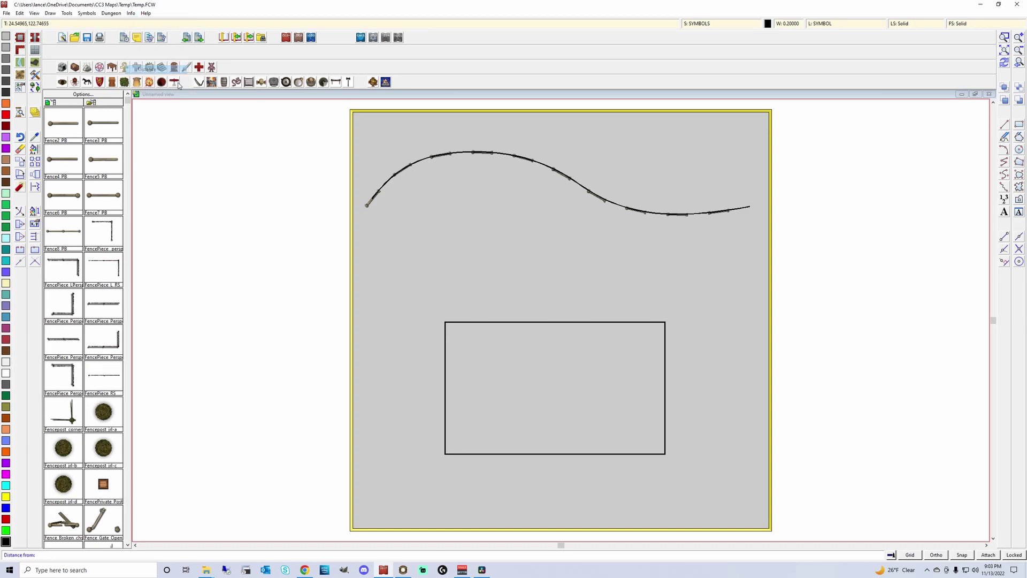
left_click(379, 190)
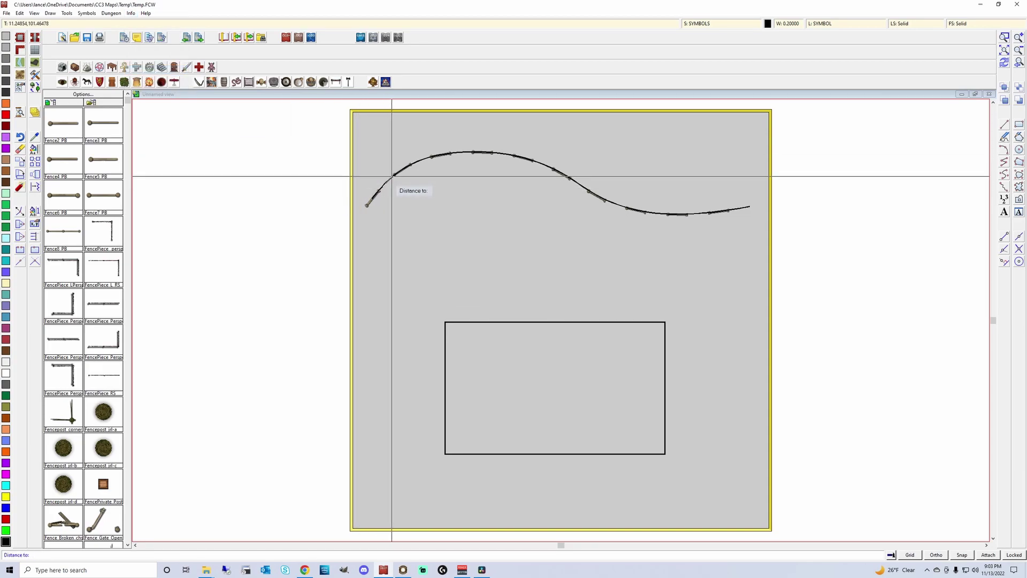
left_click(393, 177)
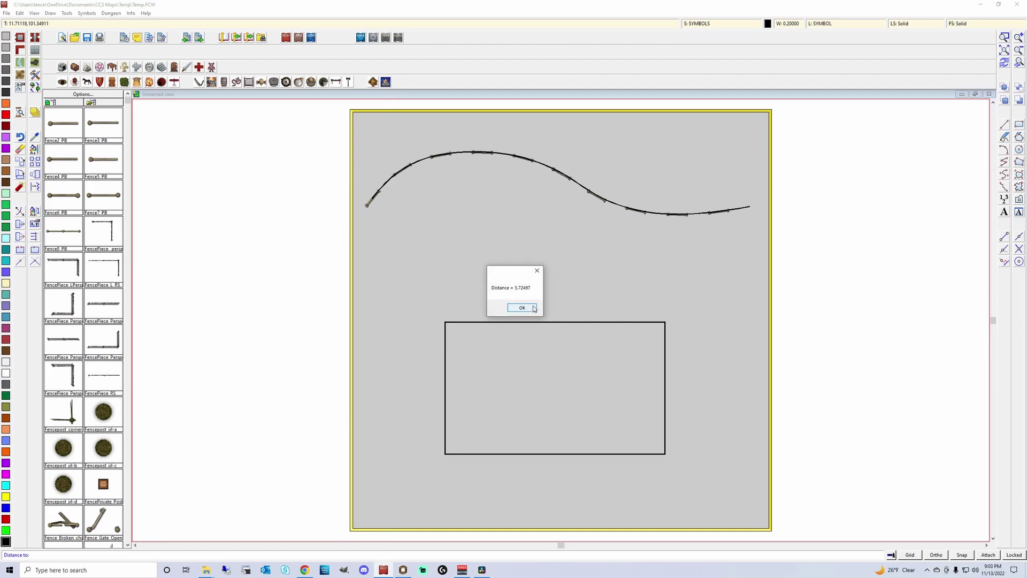
left_click(537, 270)
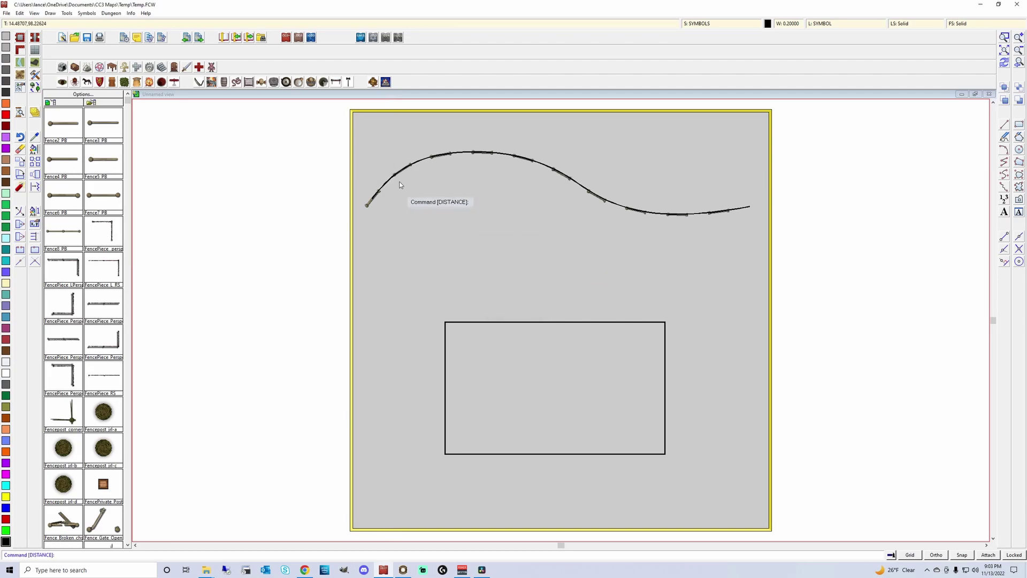
- Set the distance between symbols to 6 in Symbols Along for the Fence6_PB fence
left_click(50, 13)
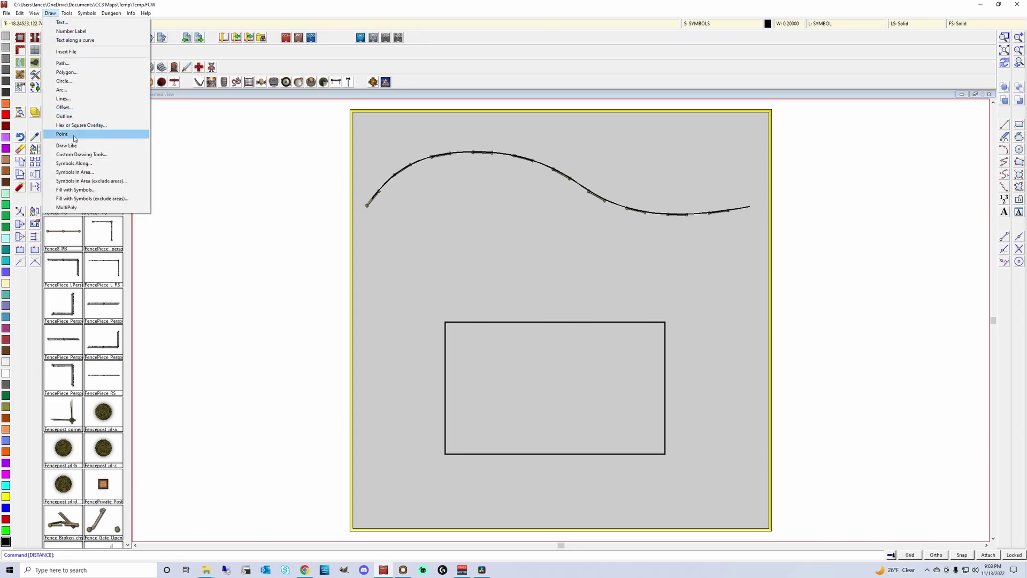
left_click(83, 163)
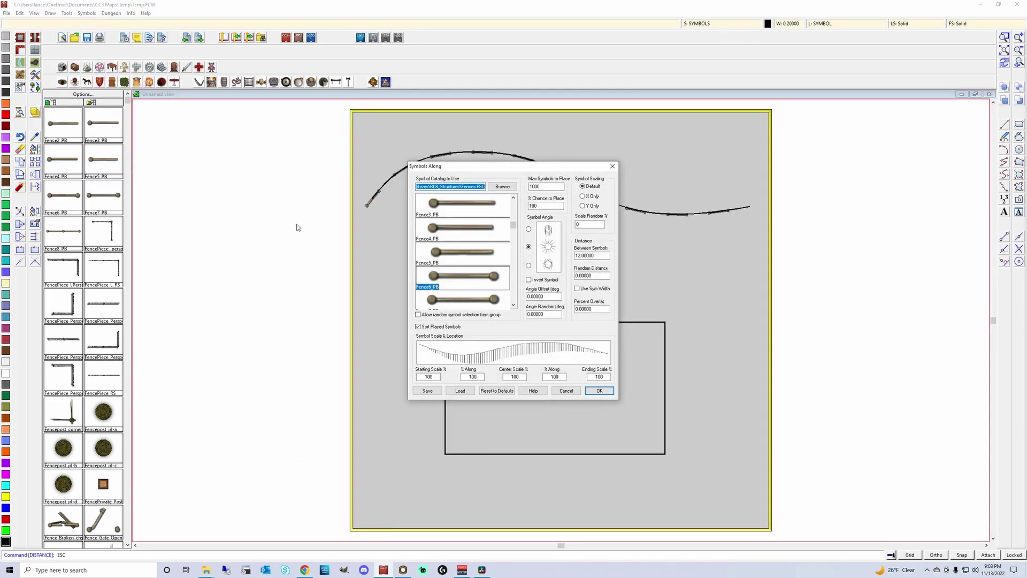
left_click(579, 256)
key("Delete")
type("2")
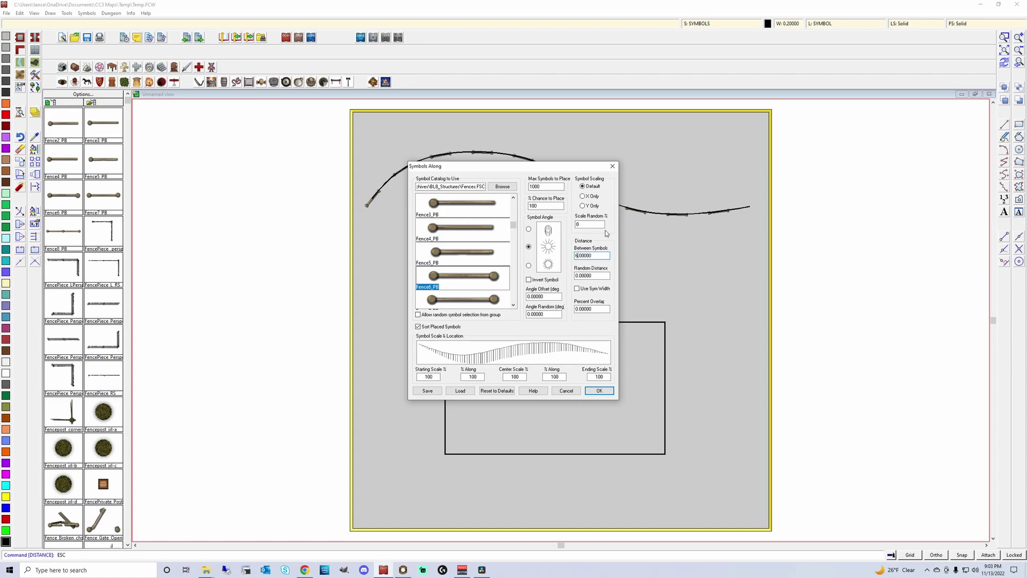
left_click(608, 395)
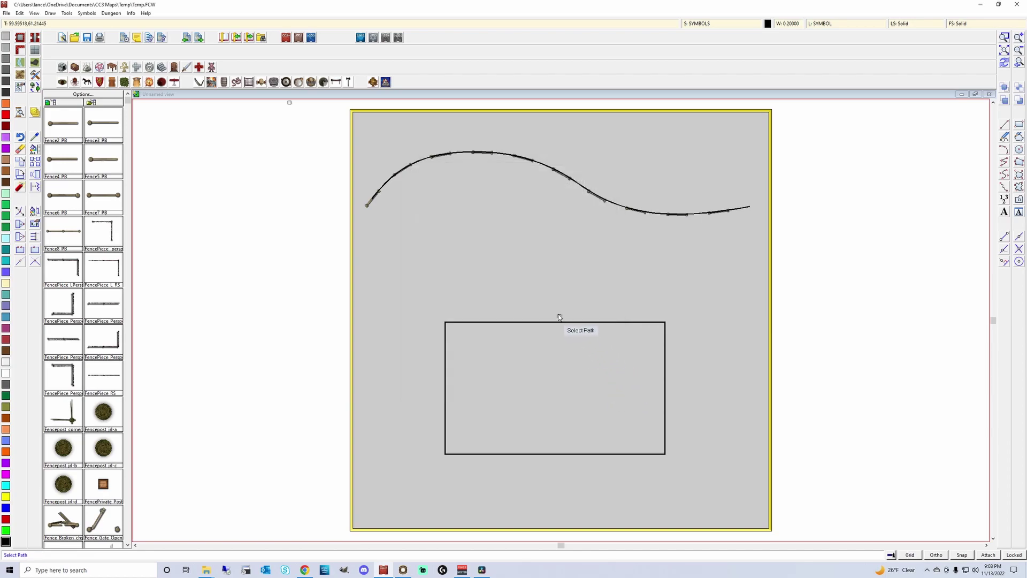
- Try placing Fence6_PB symbols along the wavy template path with a distance of 6 between symbols
key("Escape")
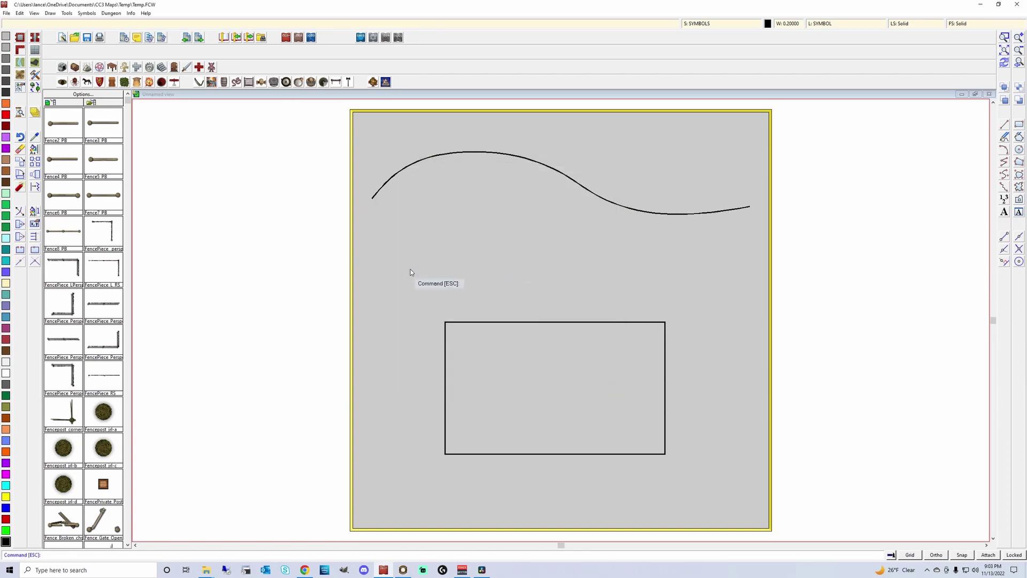
key("Return")
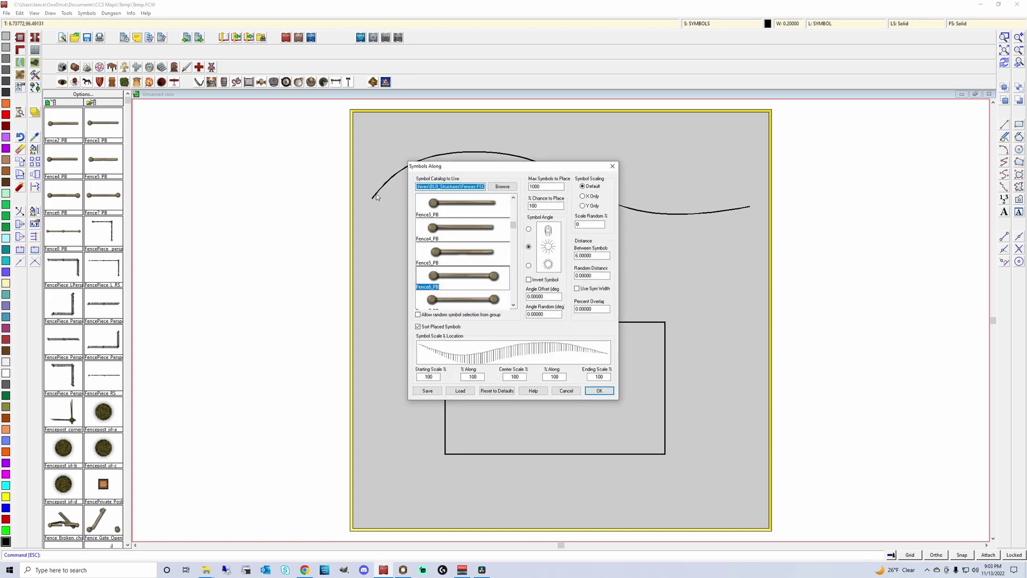
left_click(600, 390)
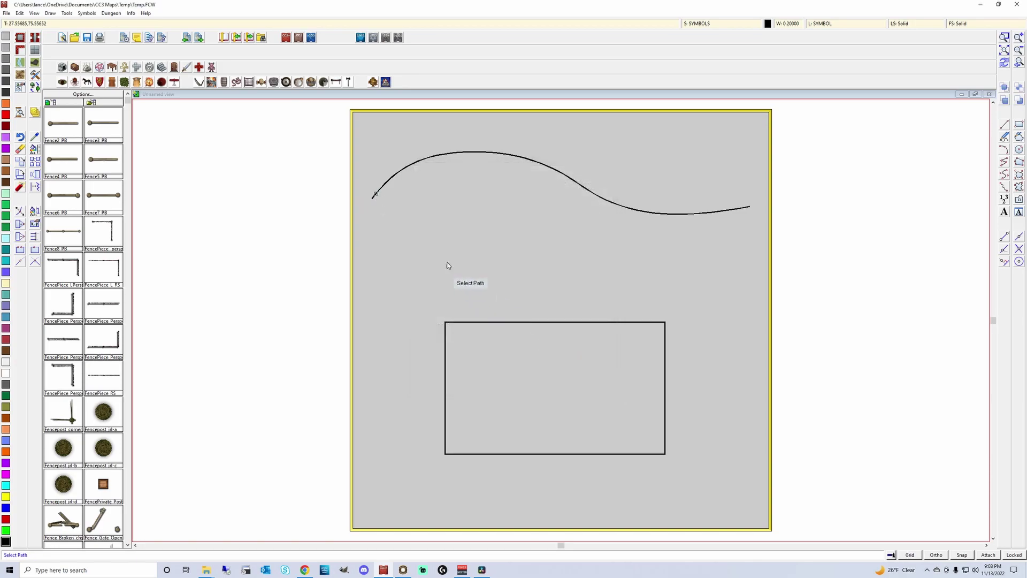
left_click(376, 196)
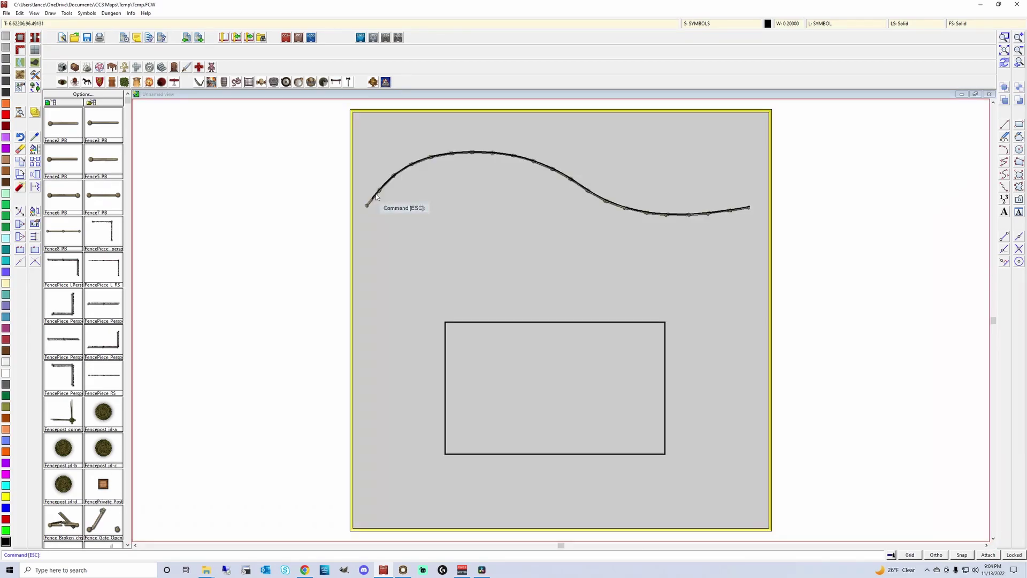
left_click(1004, 37)
left_click(359, 150)
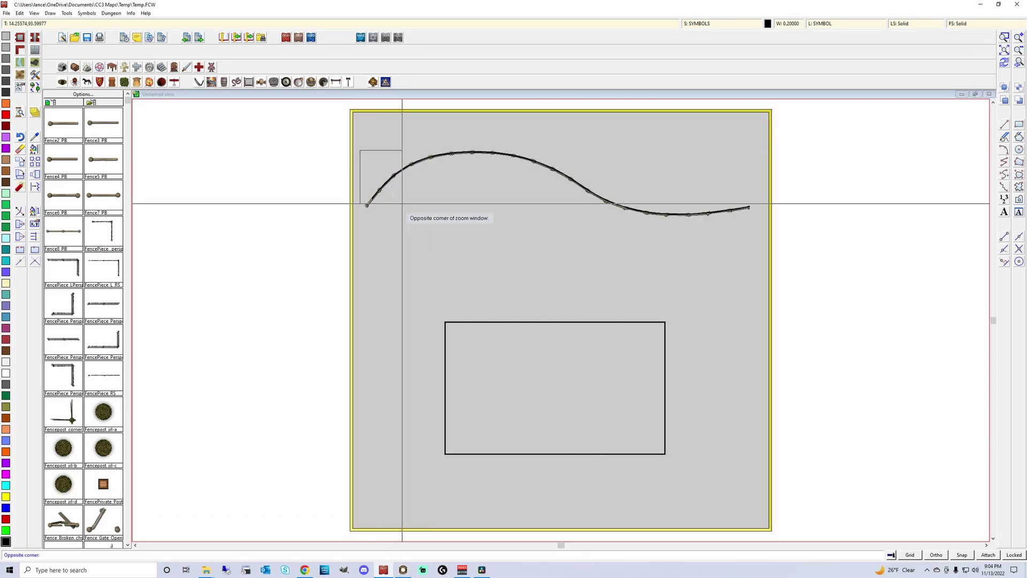
left_click(422, 218)
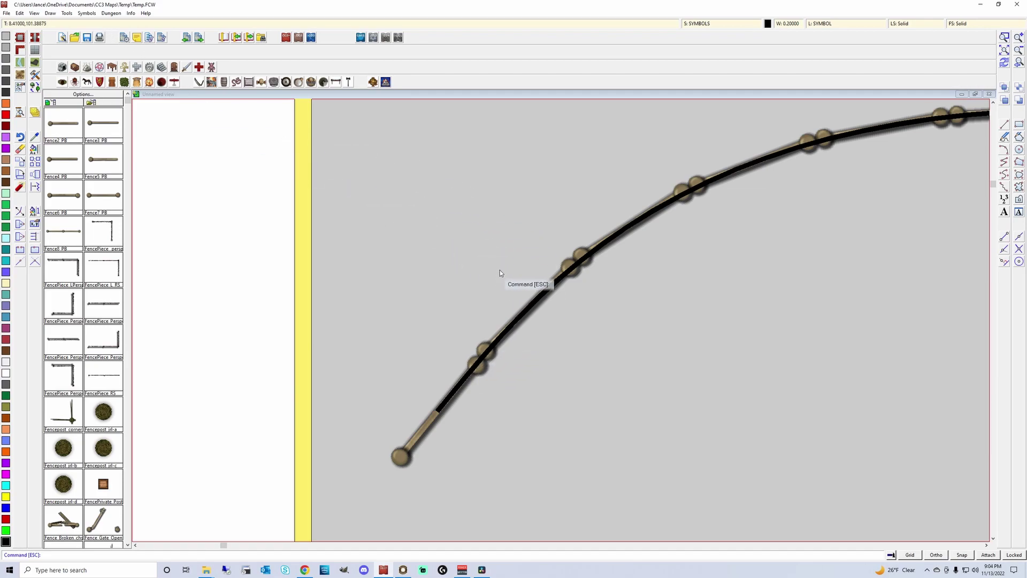
key("ctrl+z")
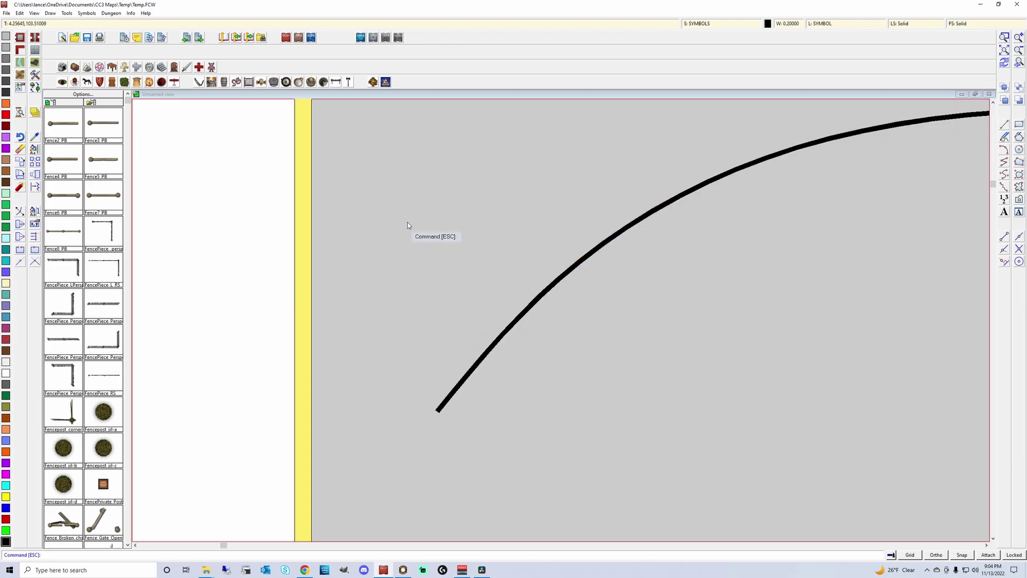
- Try placing the Fence6_PB symbols along the wavy path with the distance between symbols set to 5
right_click(435, 203)
left_click(453, 211)
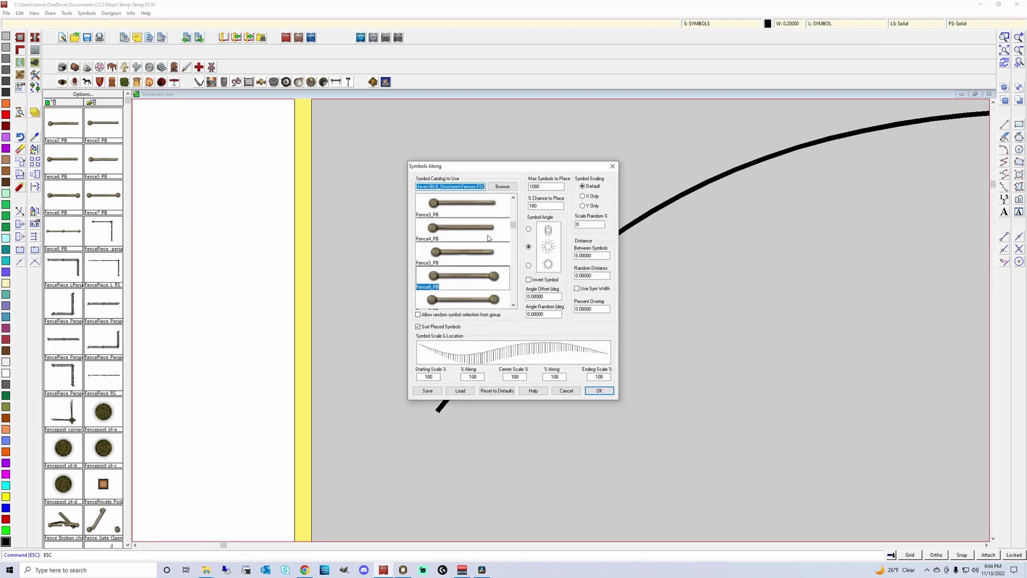
left_click(577, 255)
left_click(599, 391)
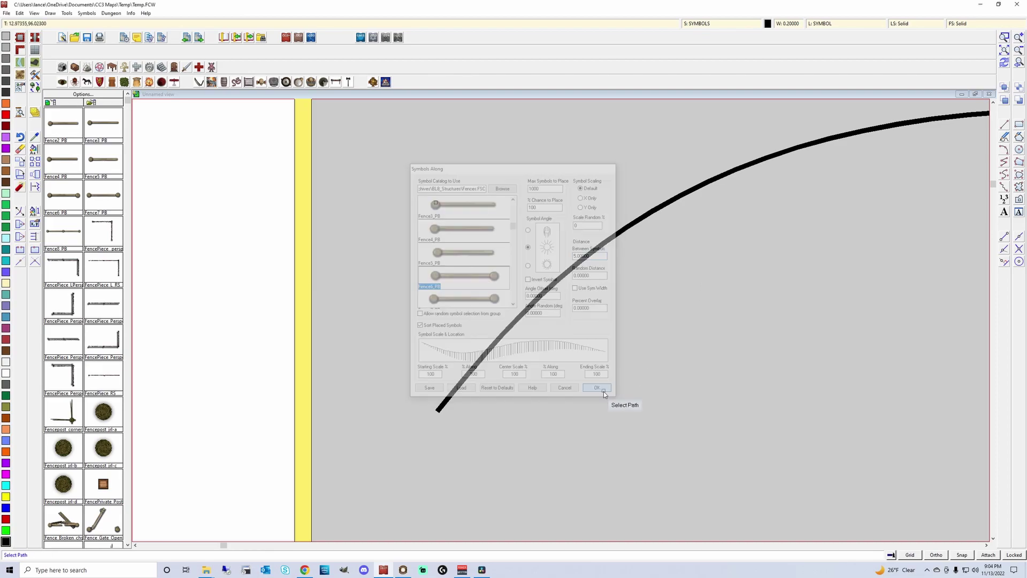
left_click(439, 411)
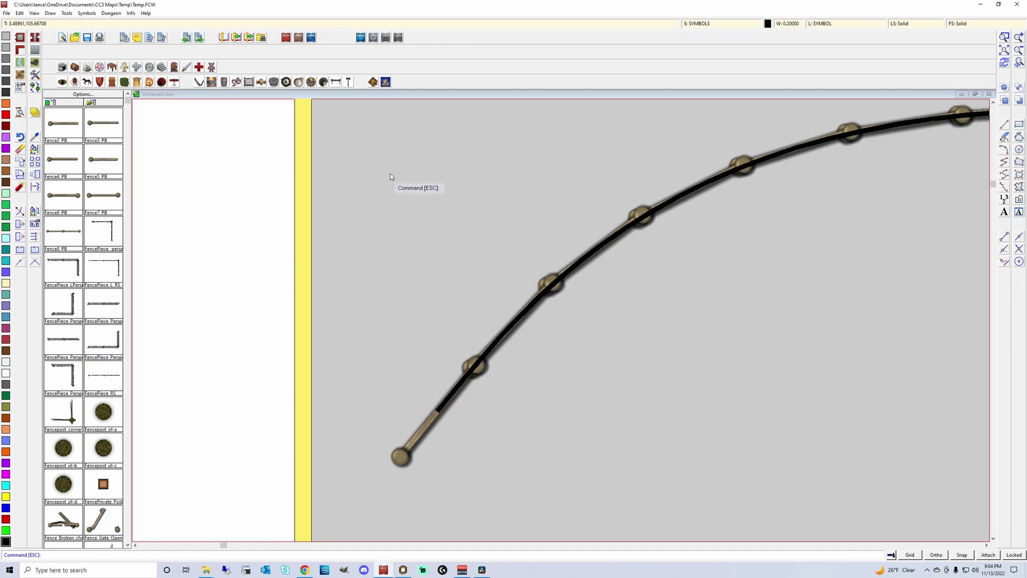
key("ctrl+z")
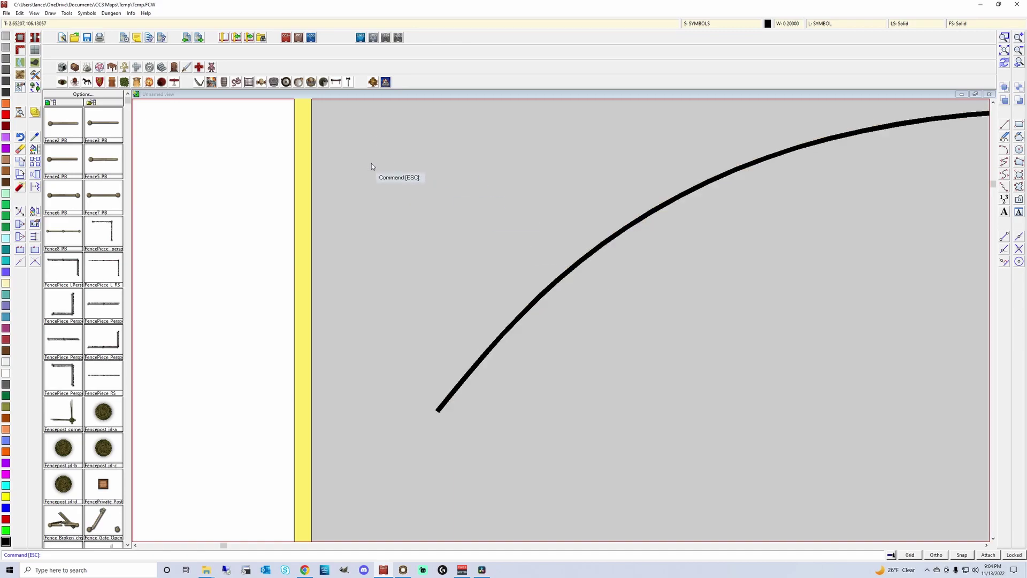
- Set the distance between symbols to 5.3 in Symbols Along and place Fence6_PB symbols along the wavy template path
left_click(49, 13)
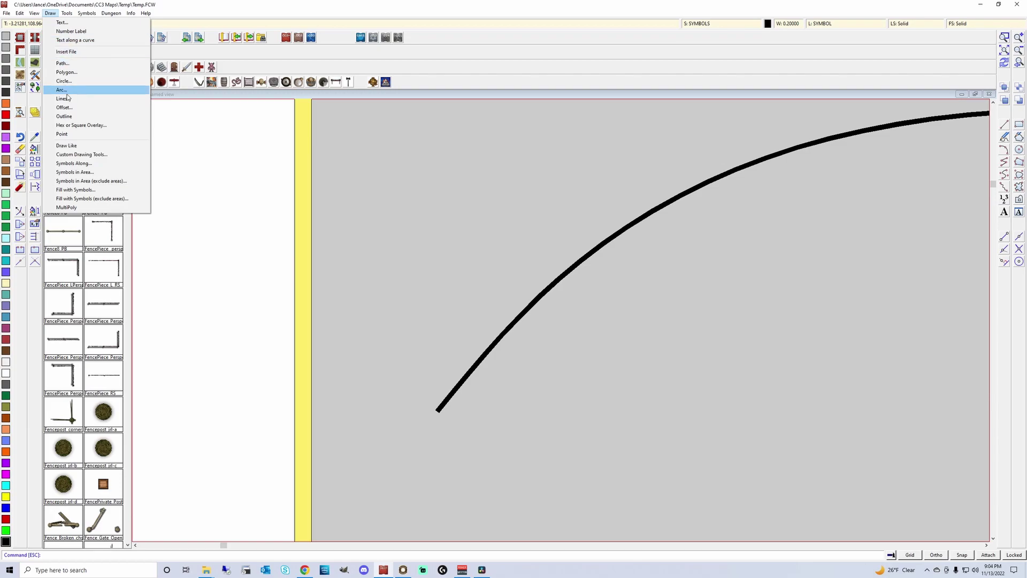
left_click(77, 164)
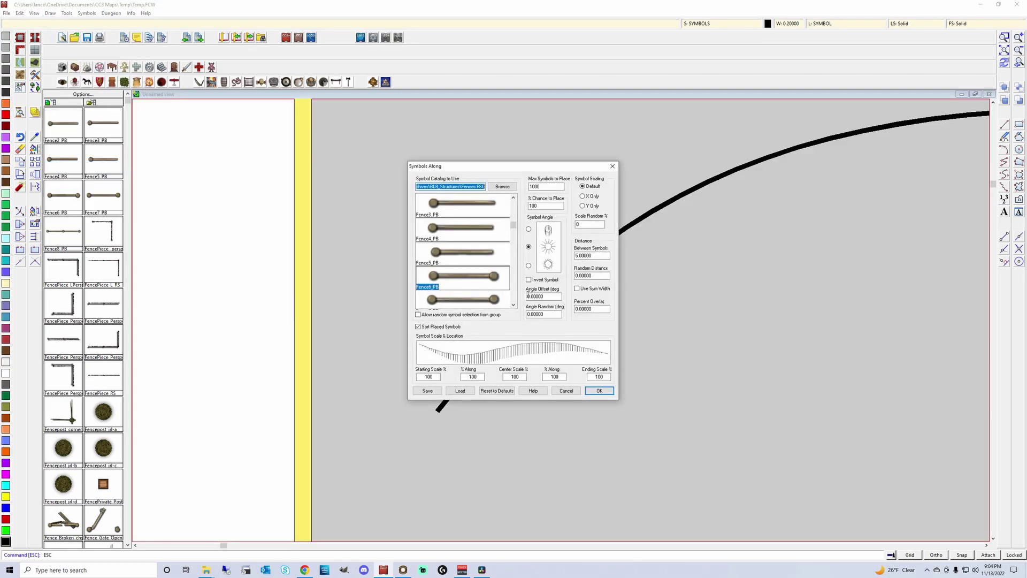
left_click(583, 256)
left_click(600, 391)
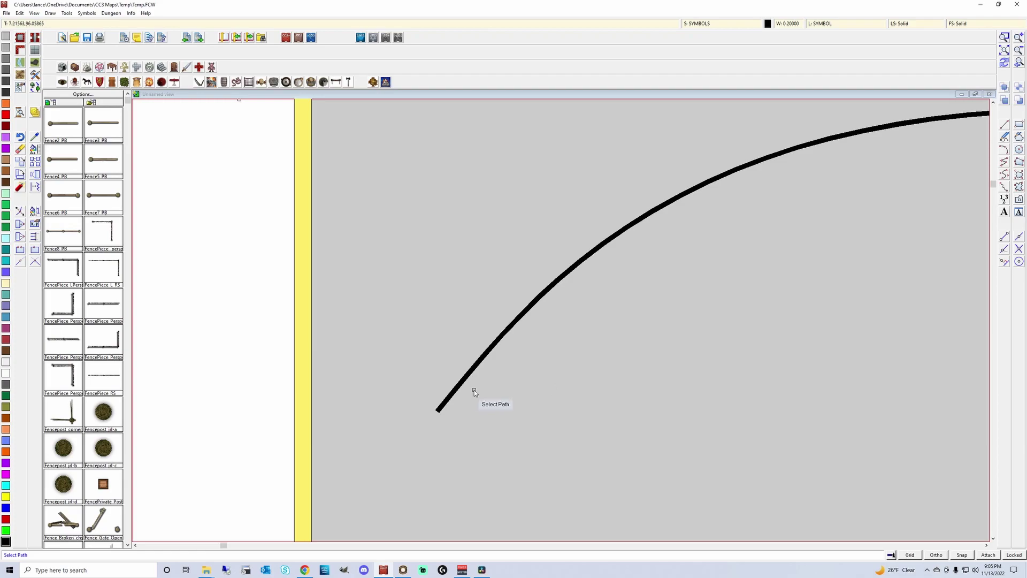
left_click(439, 411)
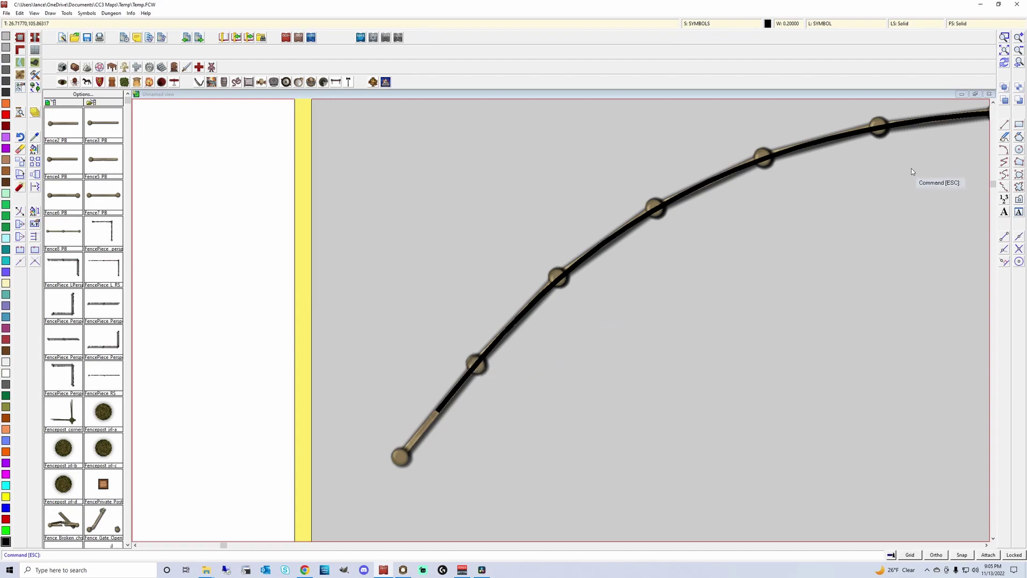
- Examine the joints between the fence segments along the wavy path with the TEMPLATE sheet hidden
left_click(1004, 50)
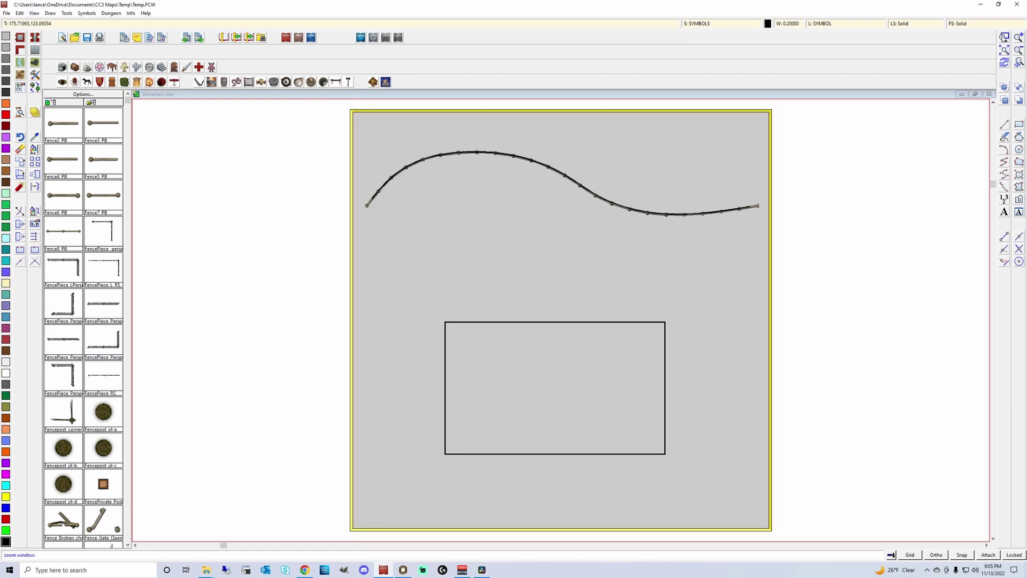
left_click(620, 166)
left_click(732, 245)
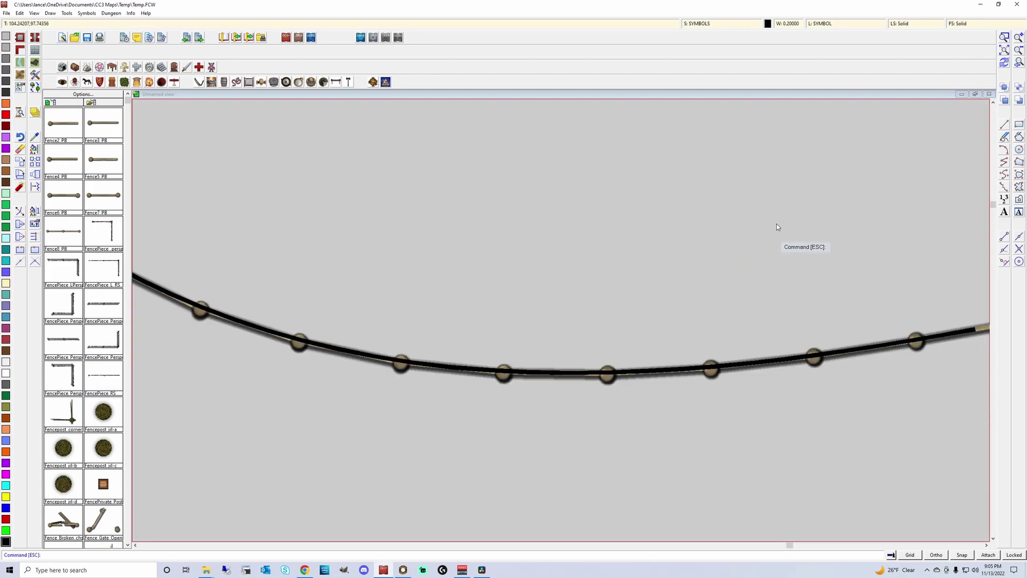
left_click(720, 27)
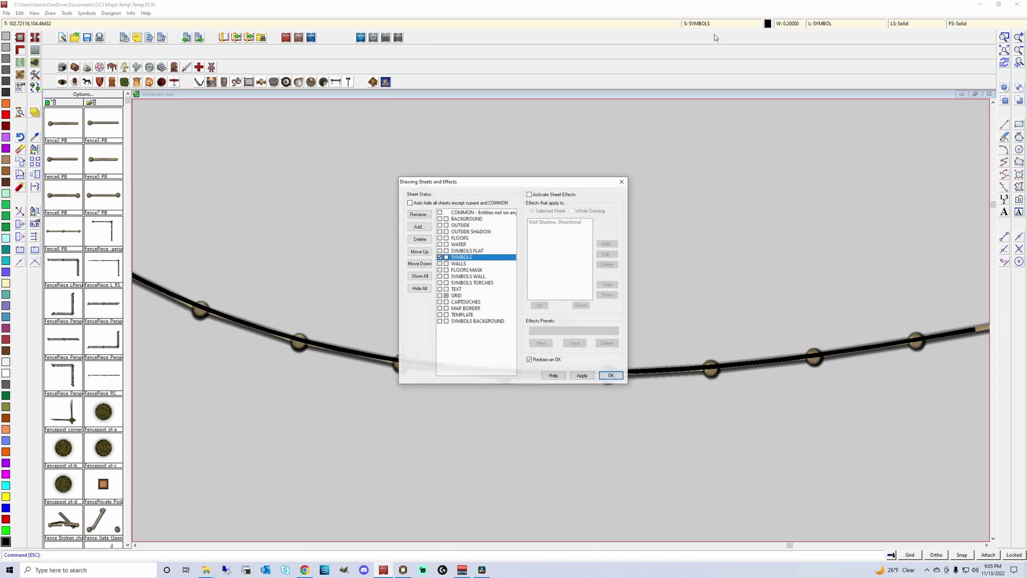
left_click(446, 315)
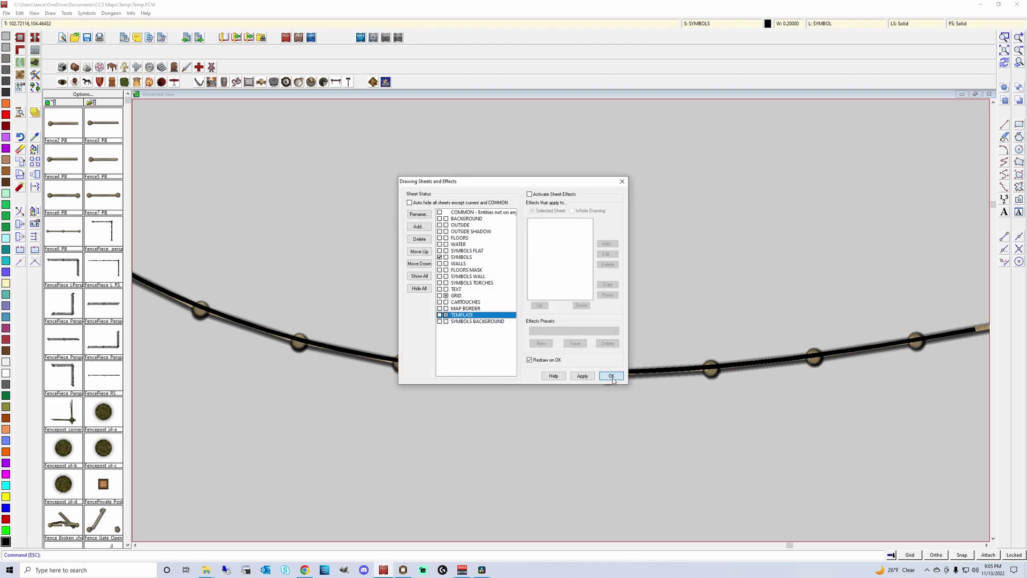
left_click(611, 376)
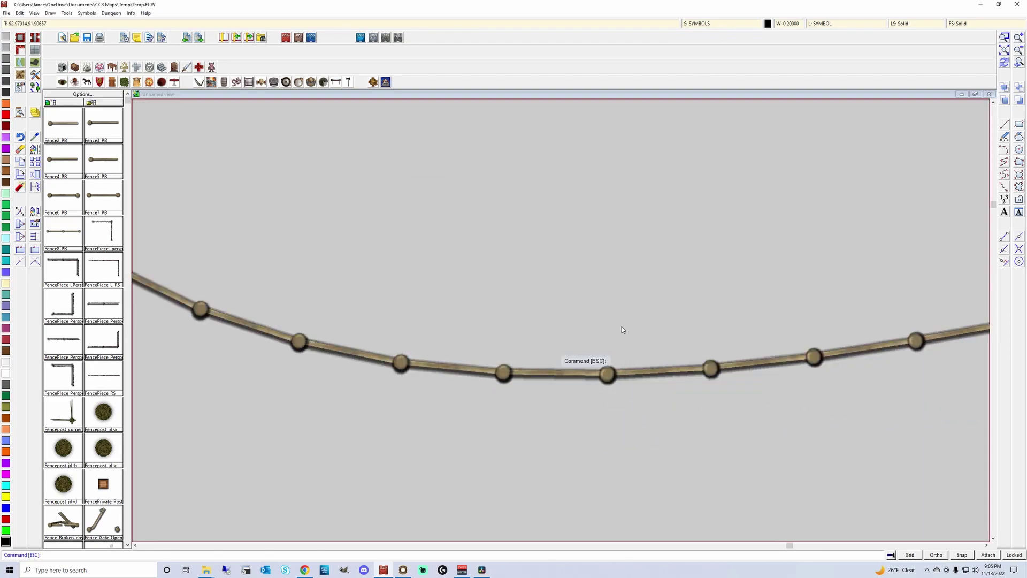
left_click(1004, 51)
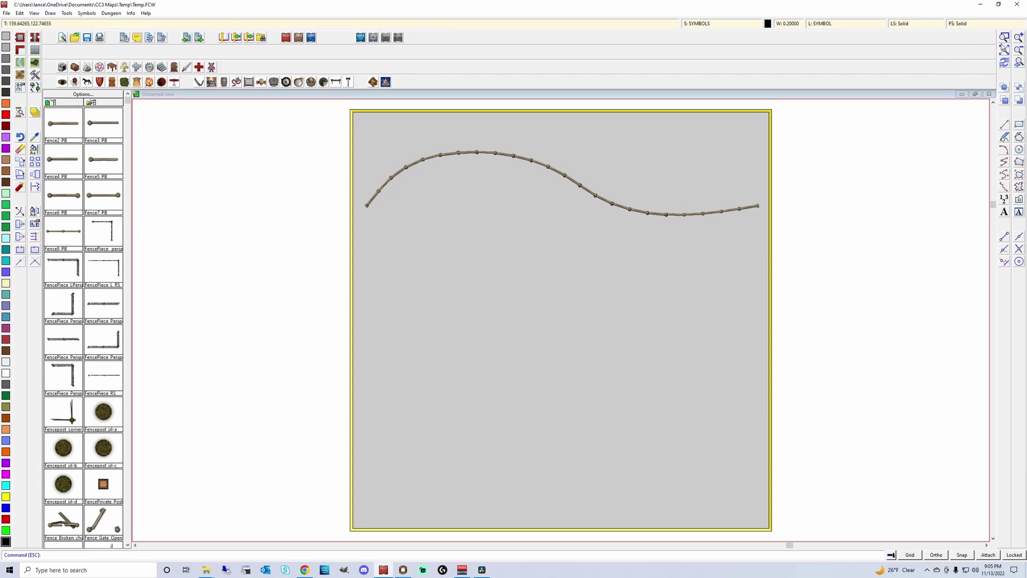
left_click(418, 144)
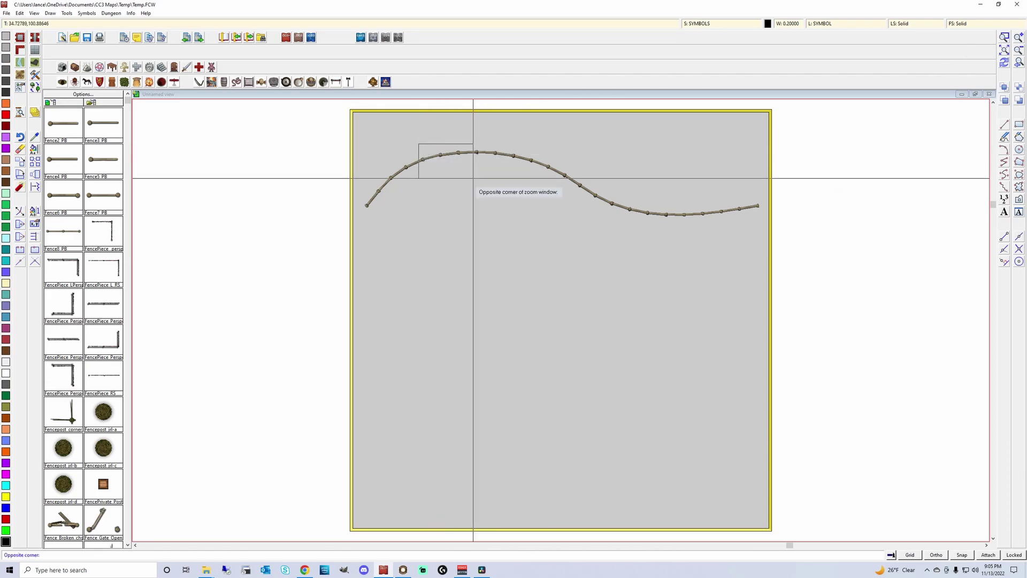
left_click(529, 191)
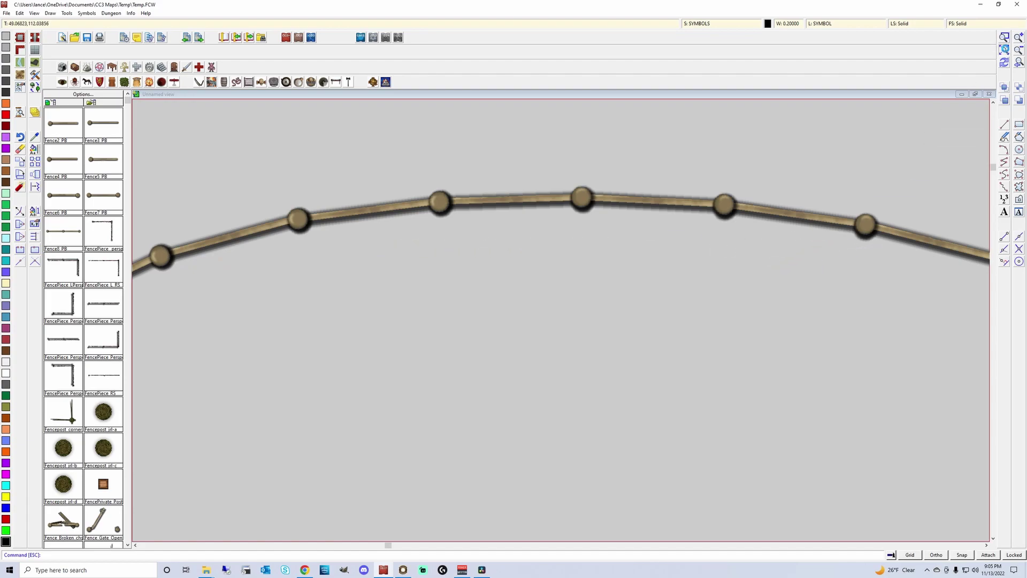
left_click(1005, 50)
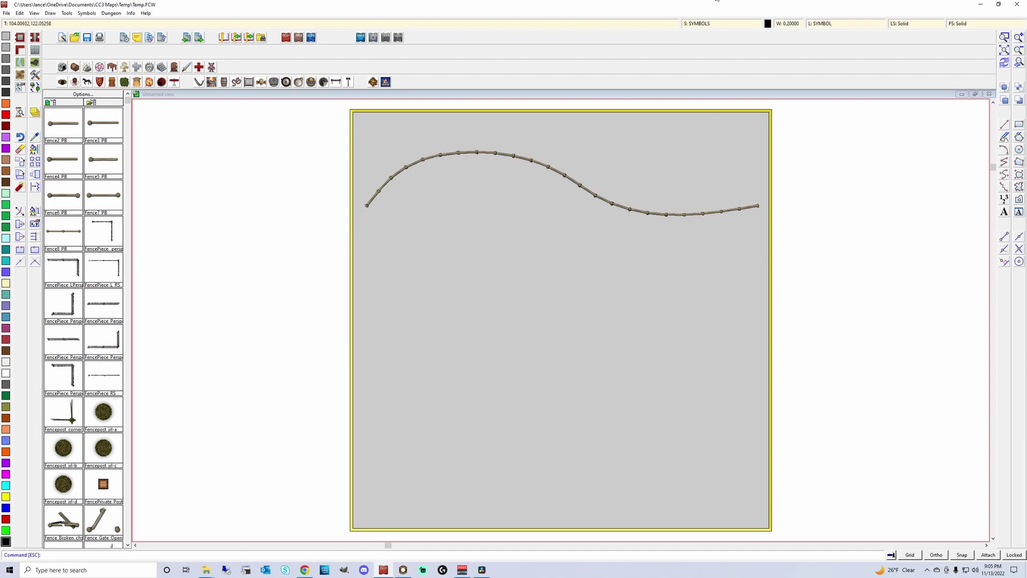
- Show the TEMPLATE sheet again and place Fence6_PB symbols along the rectangular template path with a distance of 5.3
left_click(715, 23)
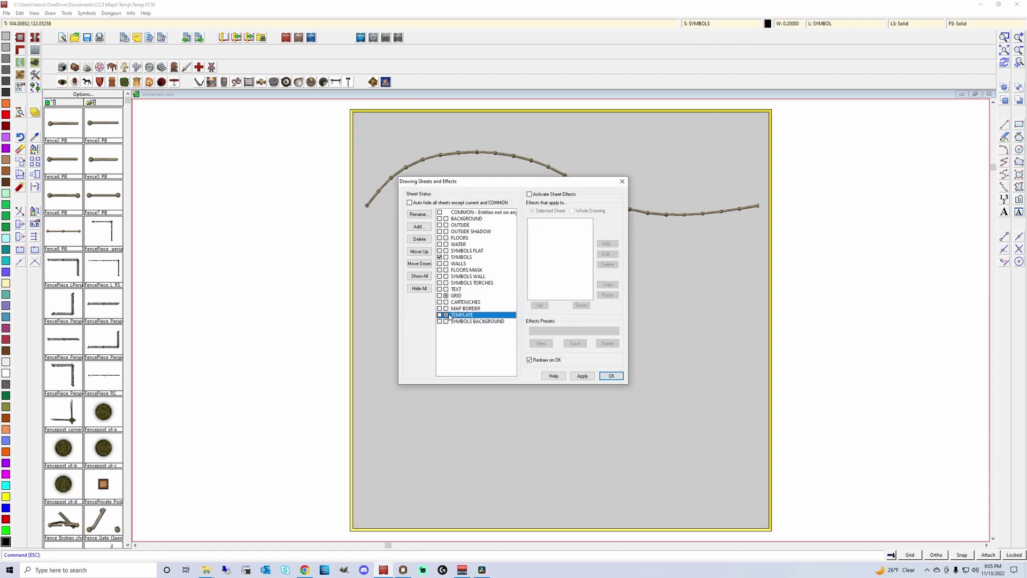
left_click(612, 376)
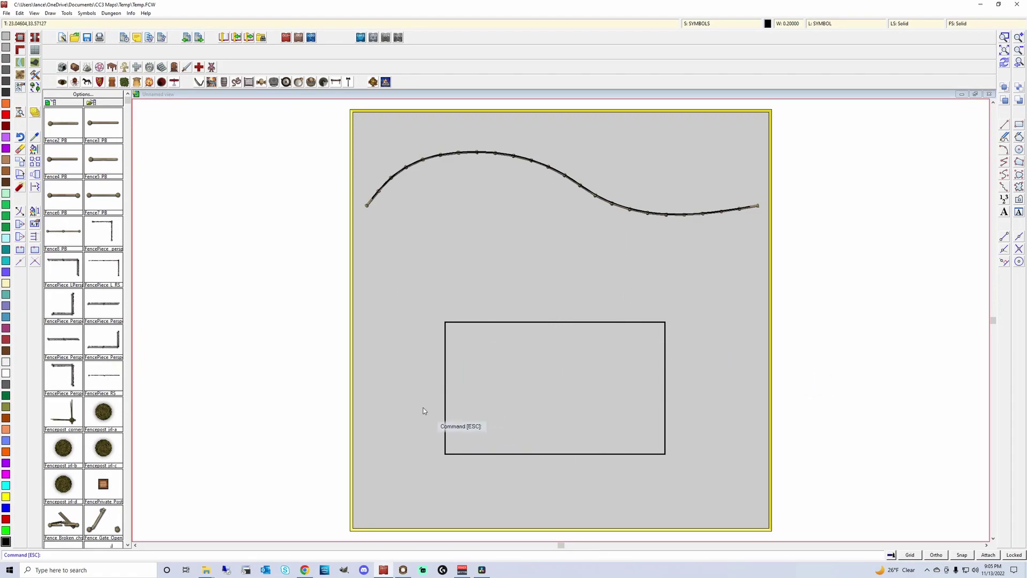
right_click(425, 270)
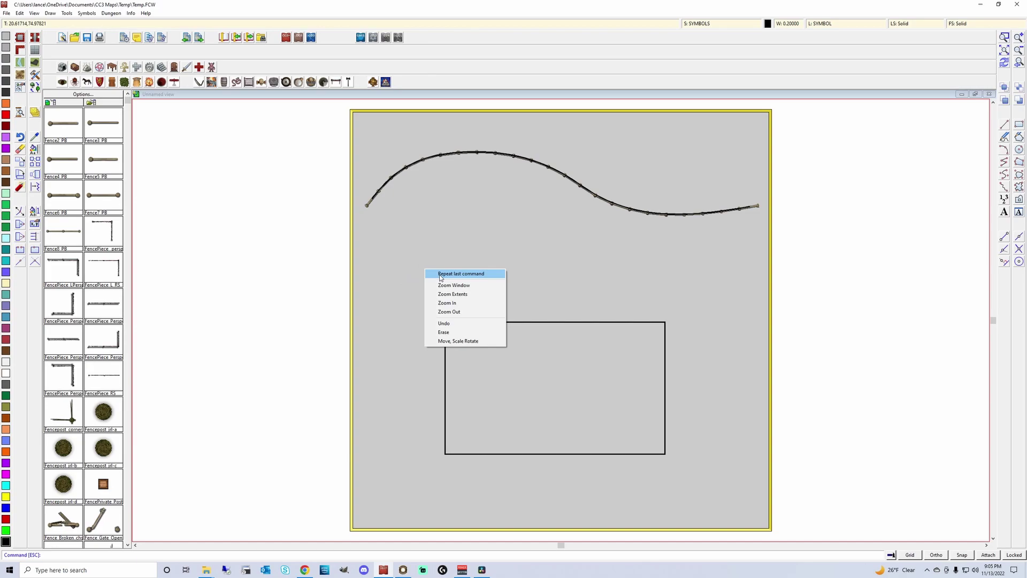
left_click(49, 13)
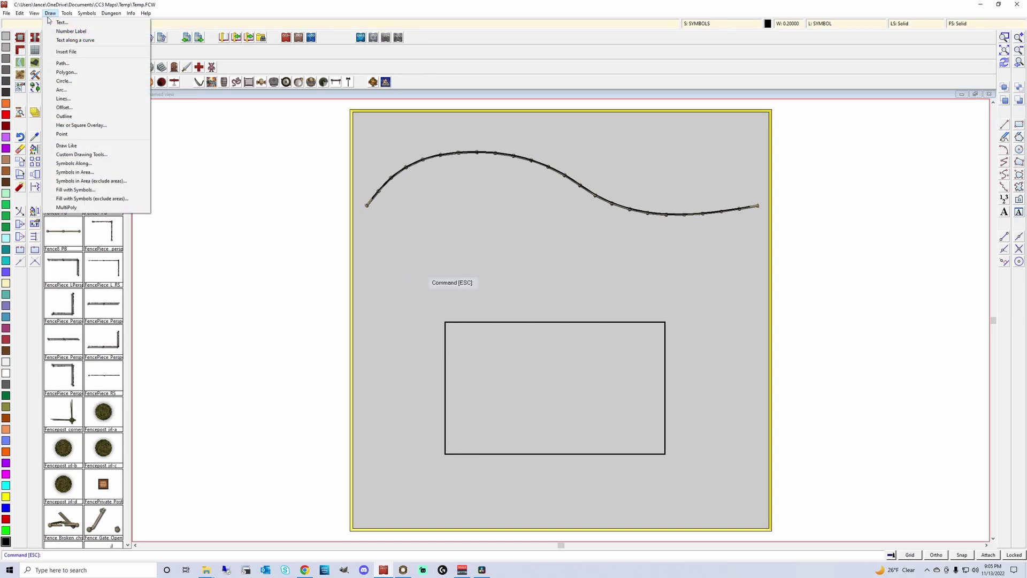
left_click(74, 163)
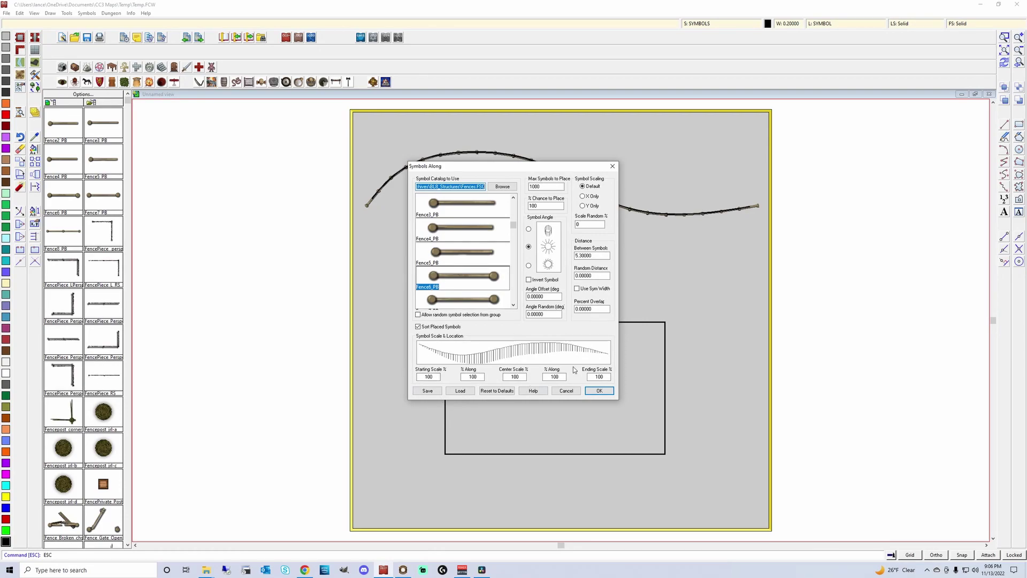
left_click(605, 391)
left_click(445, 454)
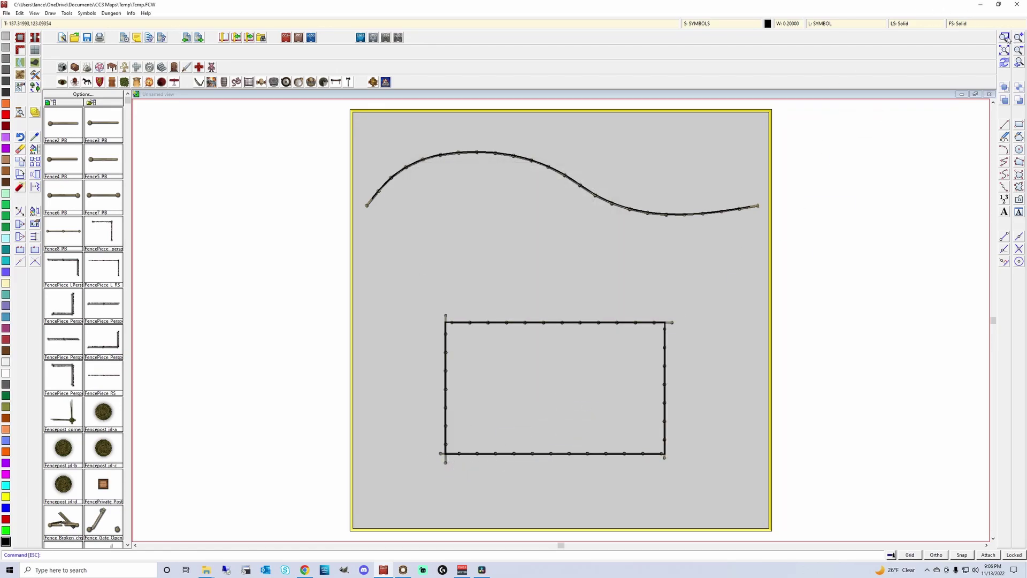
- Hide the TEMPLATE sheet to check the corners of the rectangular fence without its guide lines
left_click(1004, 37)
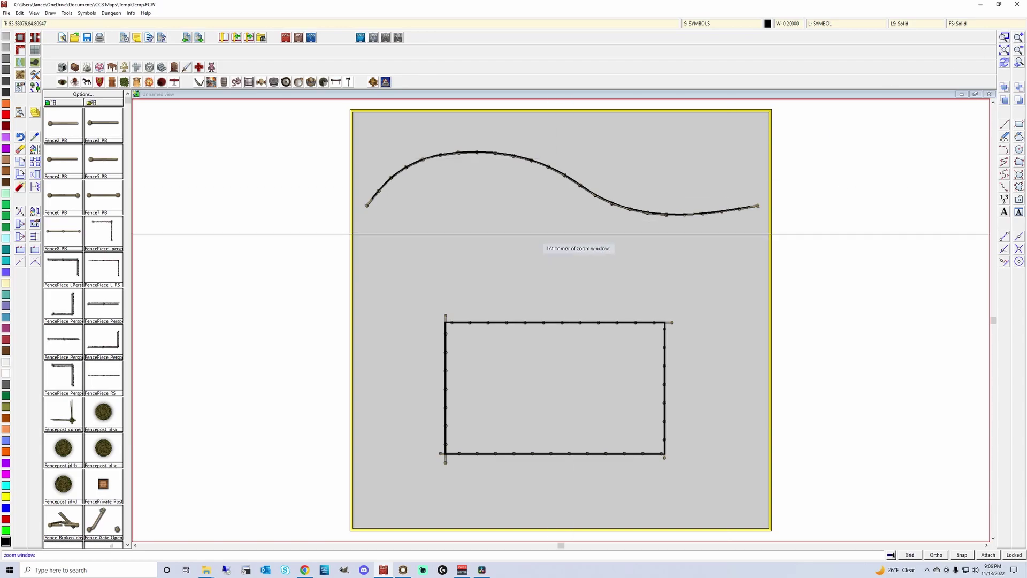
left_click(414, 298)
left_click(687, 474)
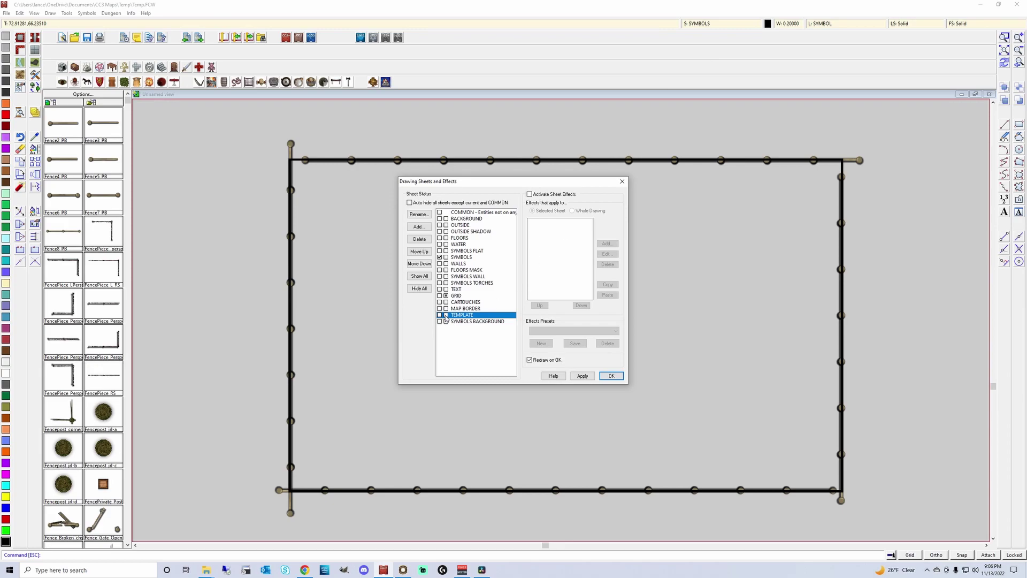
left_click(611, 377)
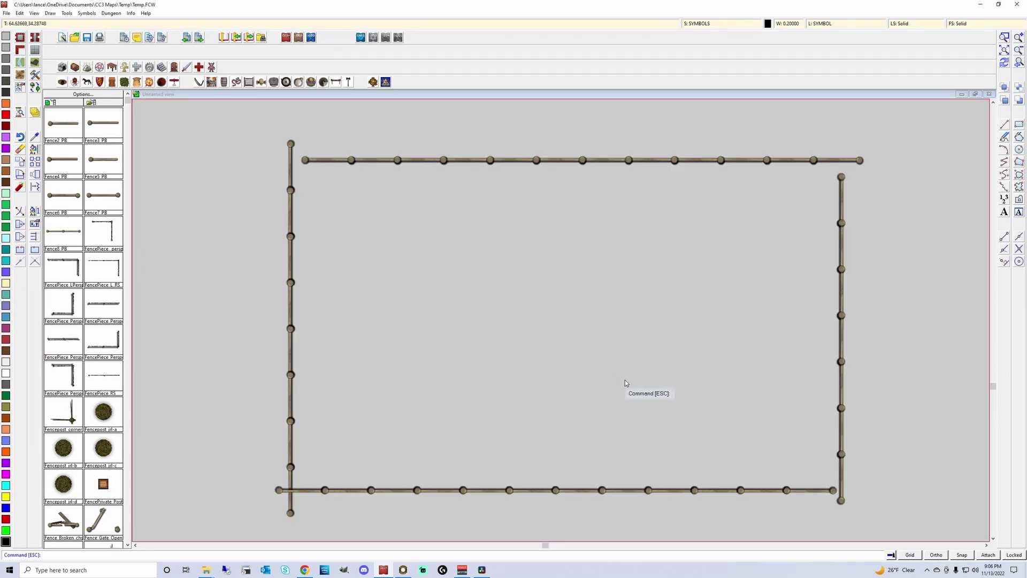
- Move the rectangle's upper fence side so its first post sits on the top post of the left side
left_click(20, 162)
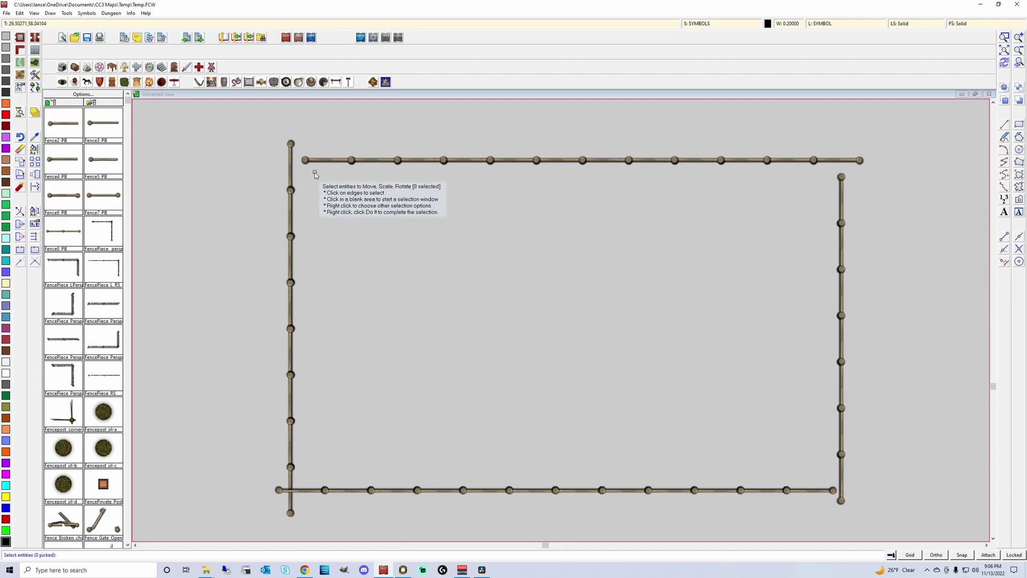
left_click(321, 166)
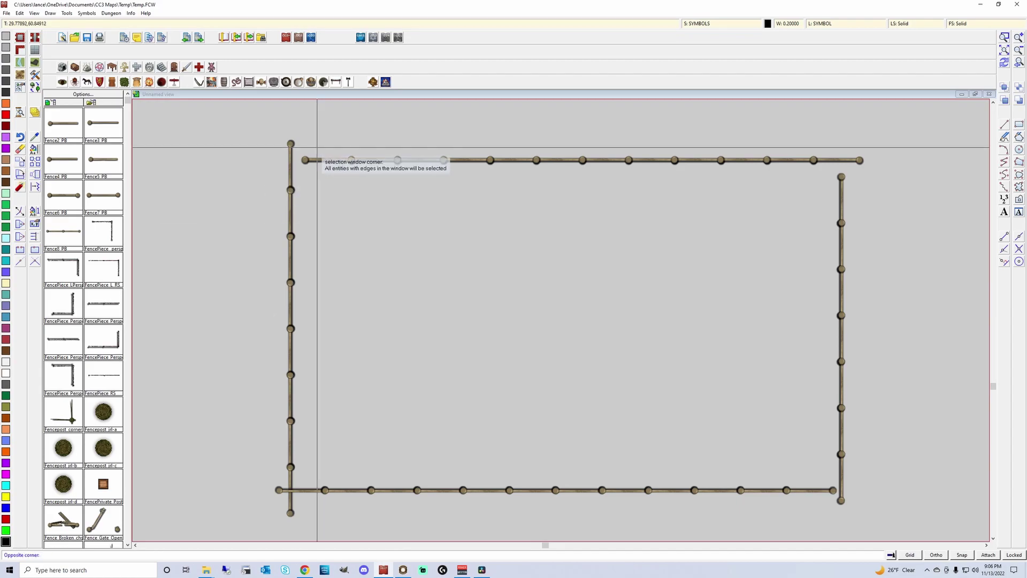
left_click(824, 168)
right_click(718, 160)
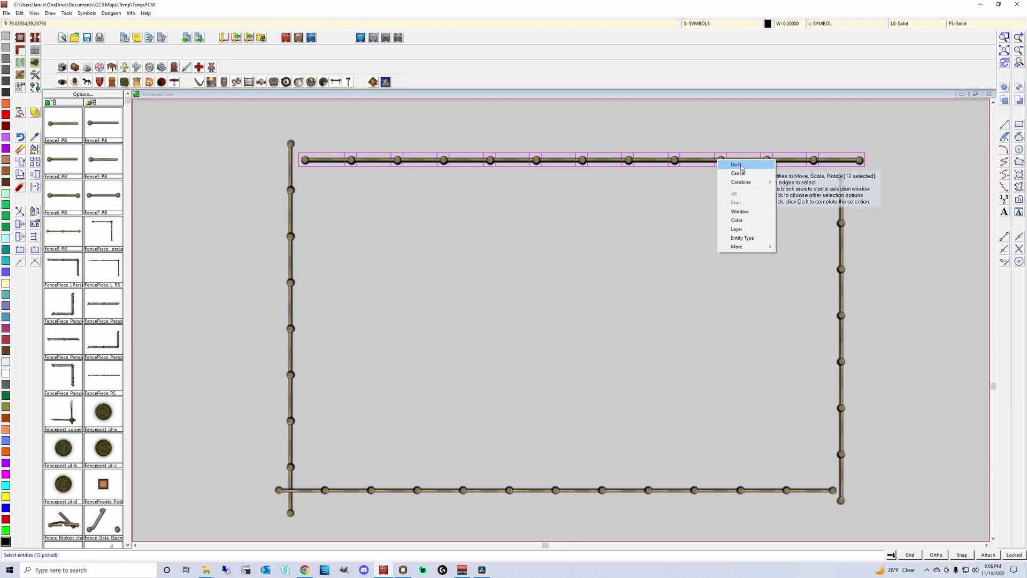
left_click(737, 165)
left_click(693, 160)
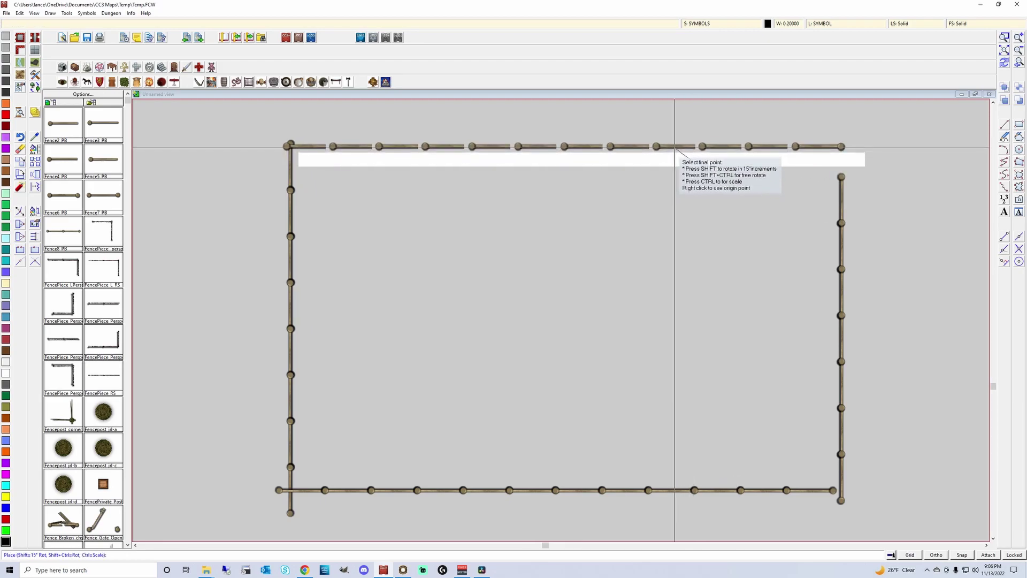
left_click(679, 144)
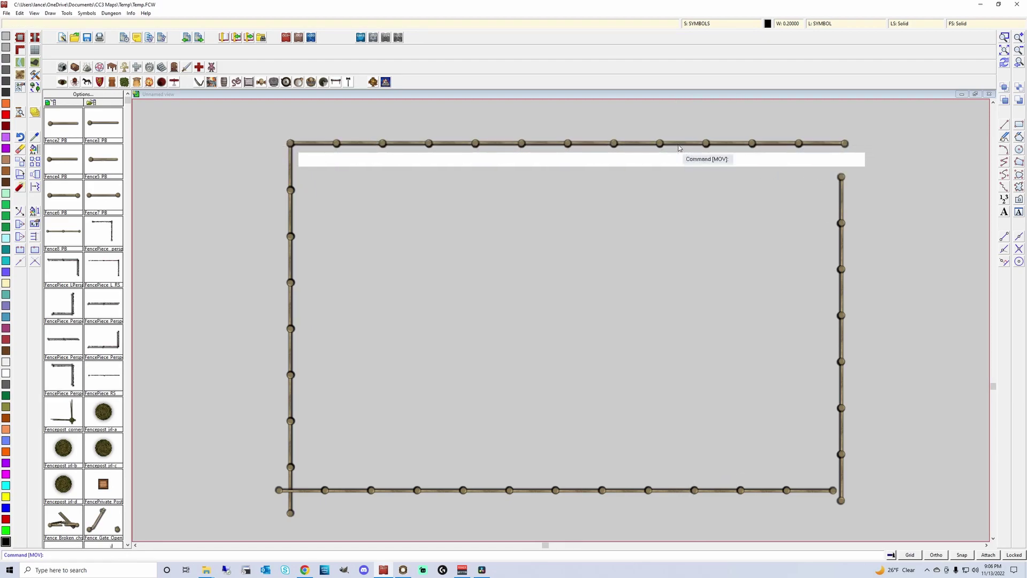
- Move the rectangle's right fence side up so its top post meets the end post of the upper side
left_click(813, 182)
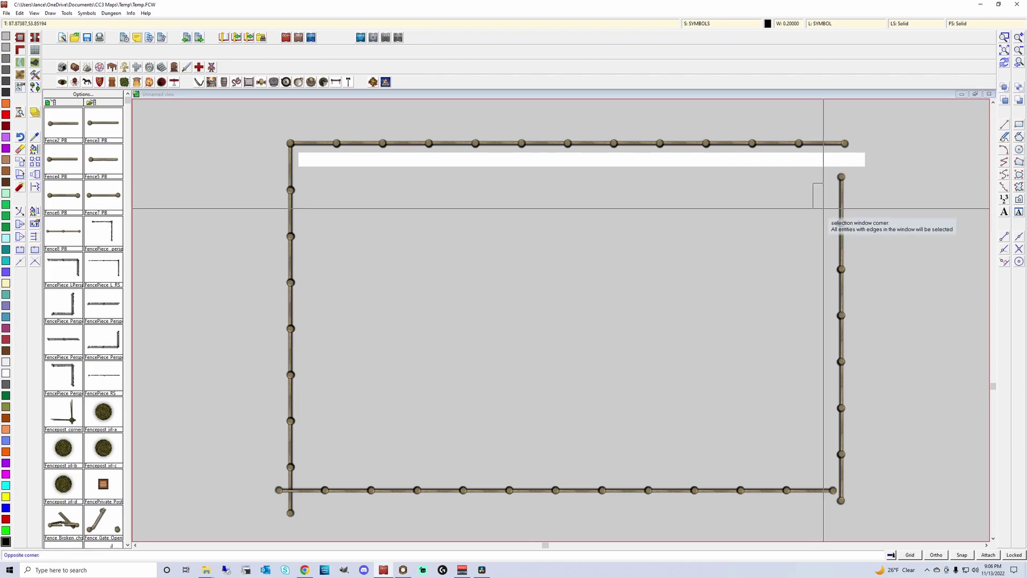
left_click(856, 506)
right_click(837, 376)
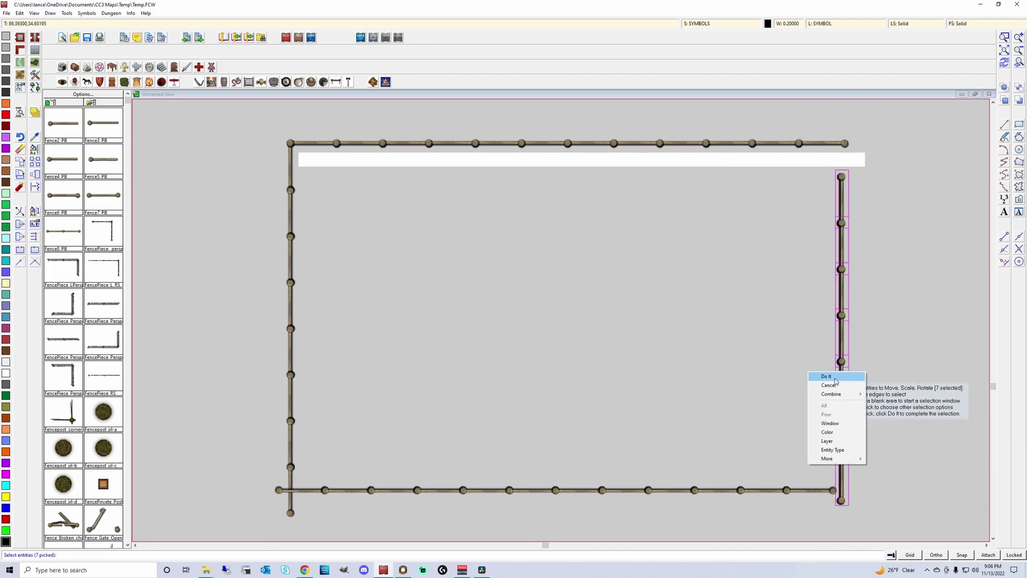
left_click(819, 376)
left_click(841, 374)
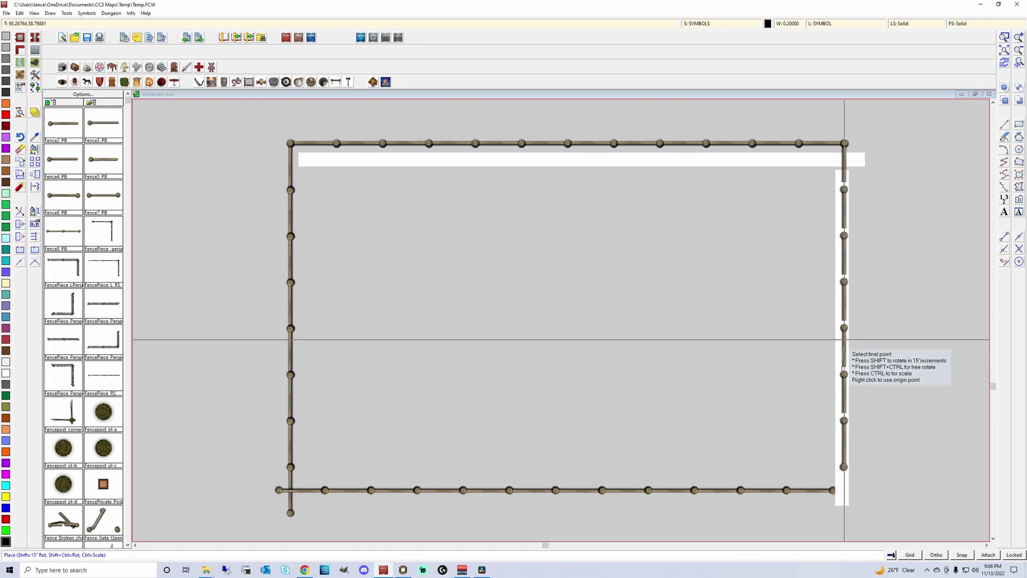
left_click(844, 339)
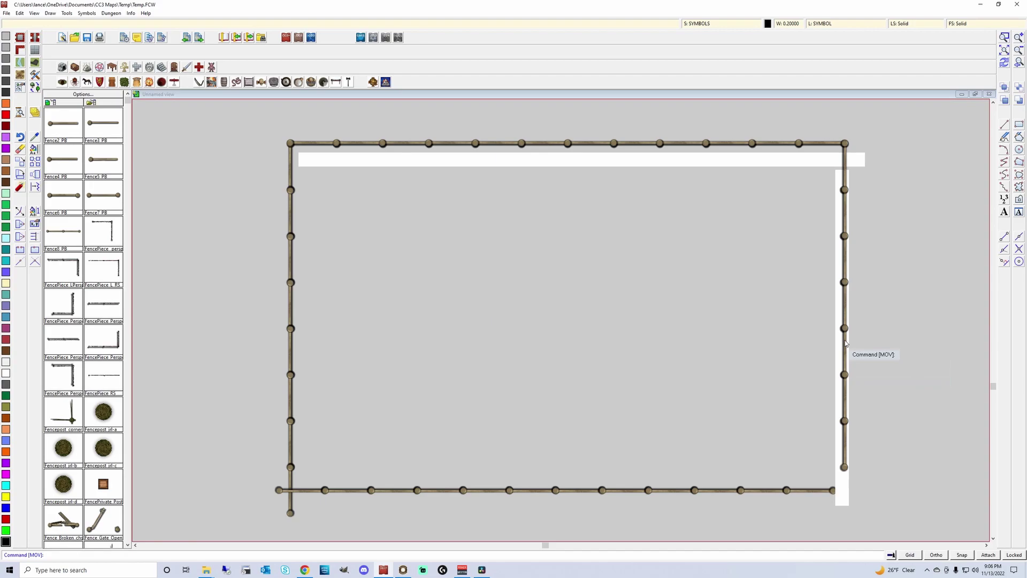
- Move the rectangle's lower fence side up so it joins the bottom post of the right side and crosses the left side at a post
left_click(308, 472)
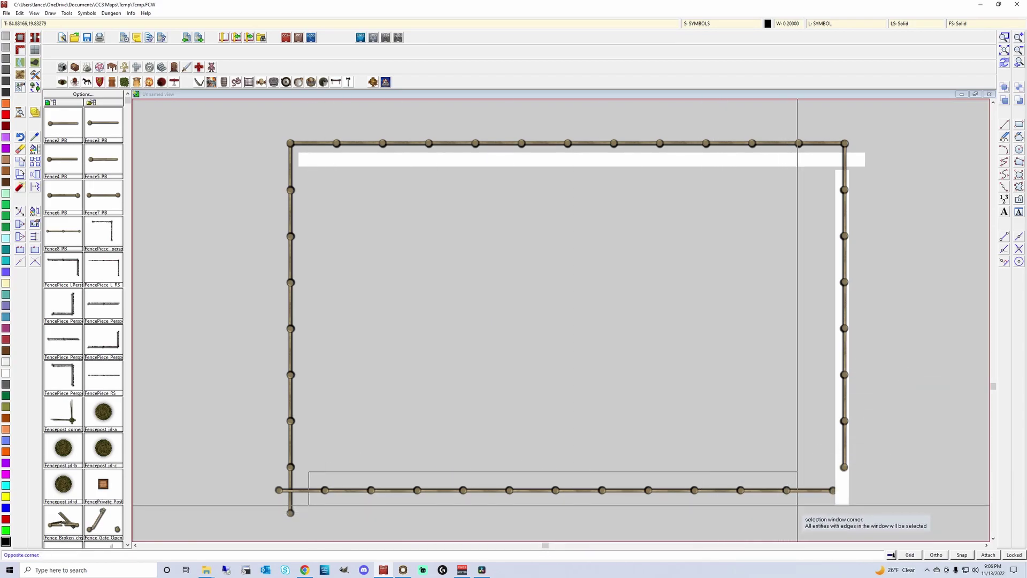
left_click(797, 505)
right_click(754, 491)
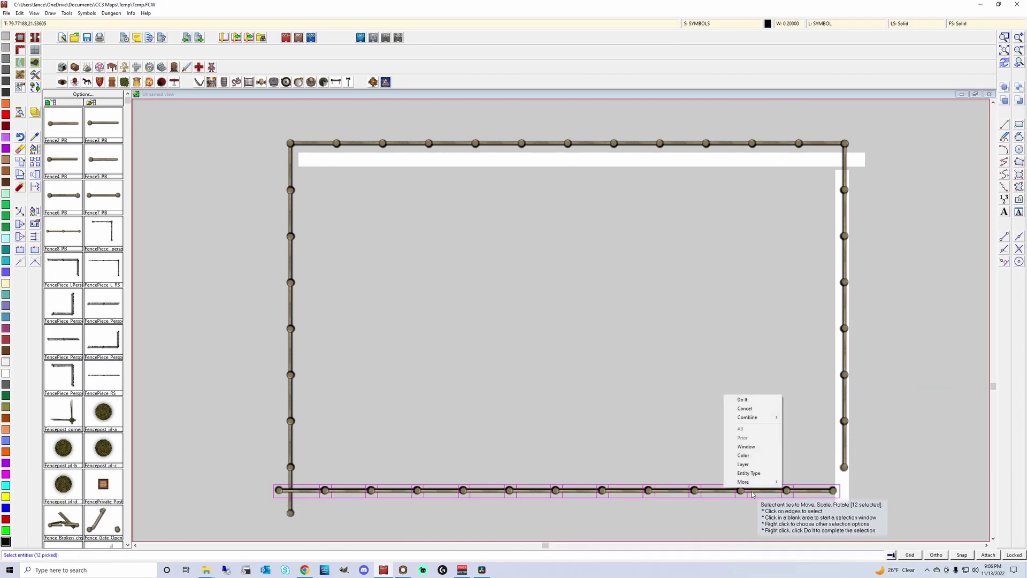
left_click(749, 401)
left_click(620, 491)
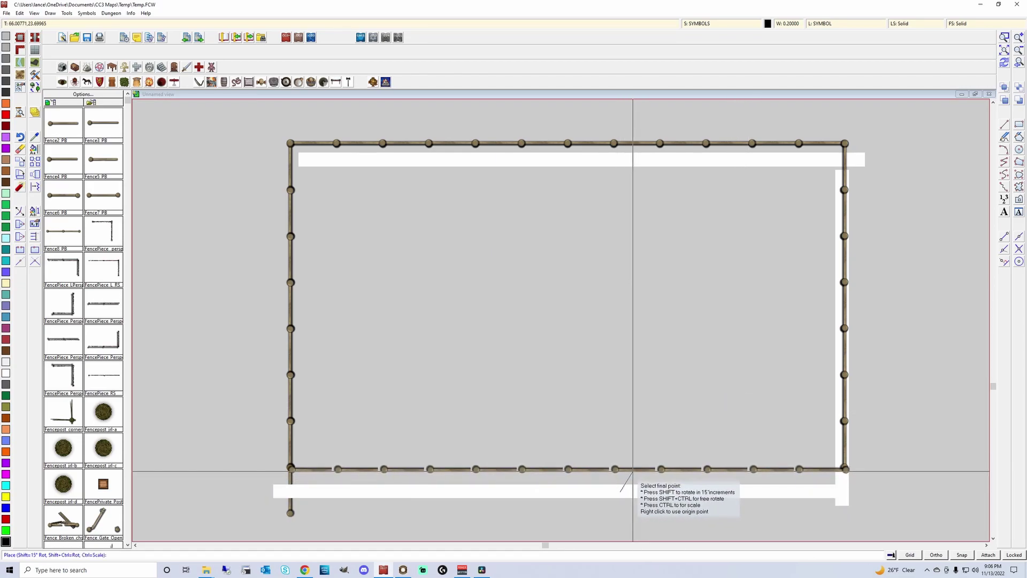
left_click(631, 470)
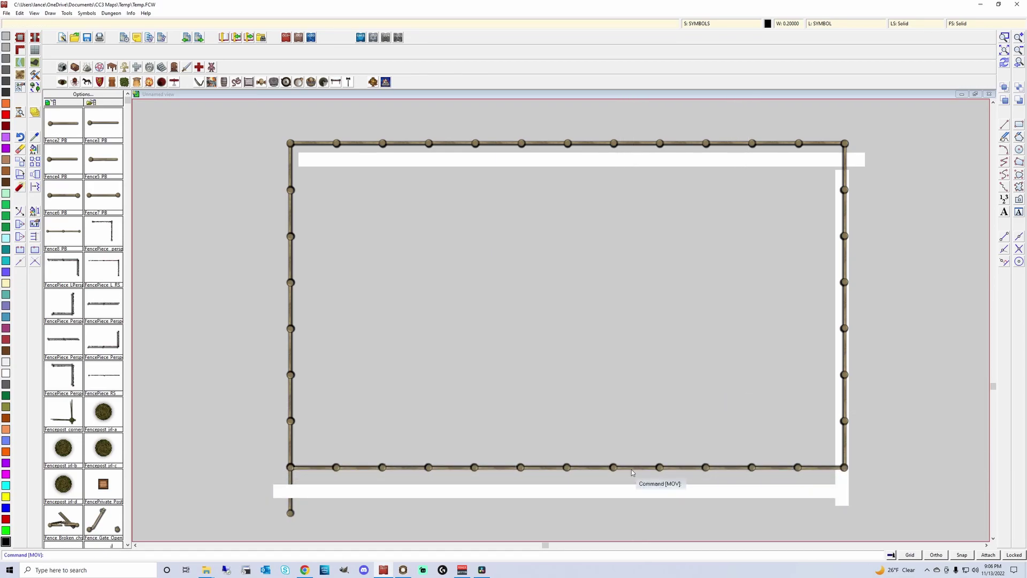
- Erase the surplus fence segment that extends below the rectangle's lower-left corner and redraw the view
left_click(21, 148)
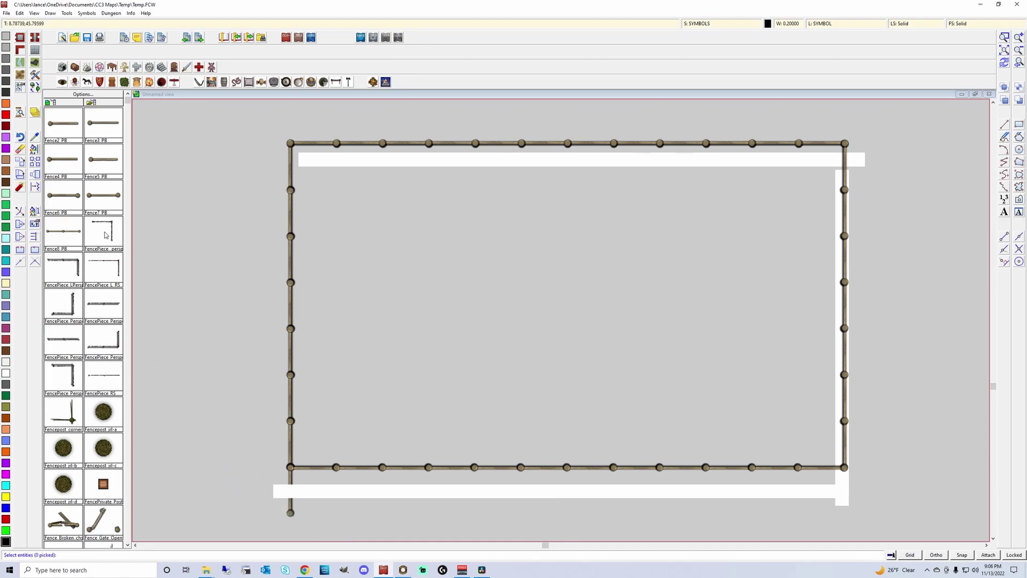
left_click(270, 486)
left_click(314, 501)
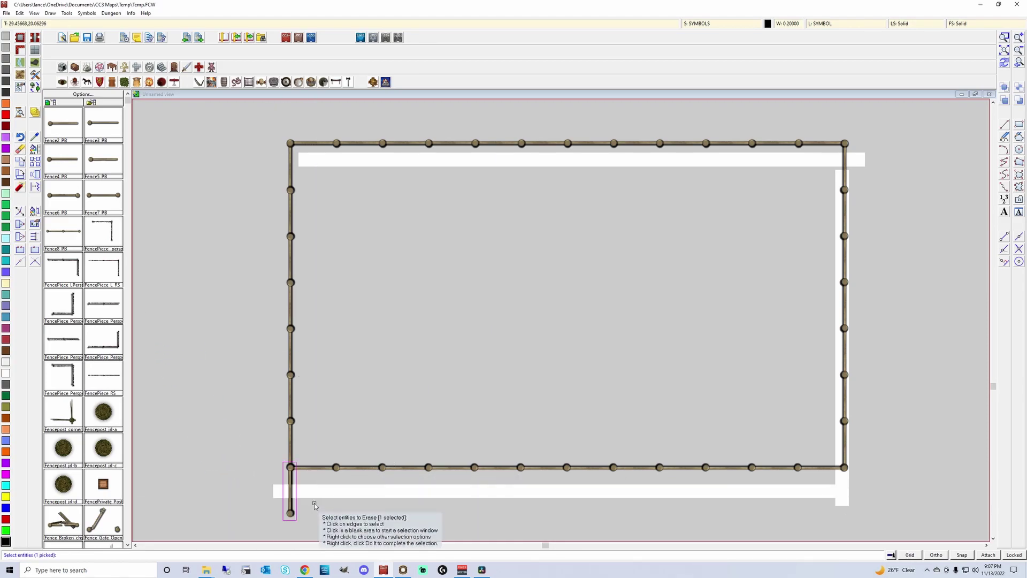
right_click(314, 503)
left_click(314, 413)
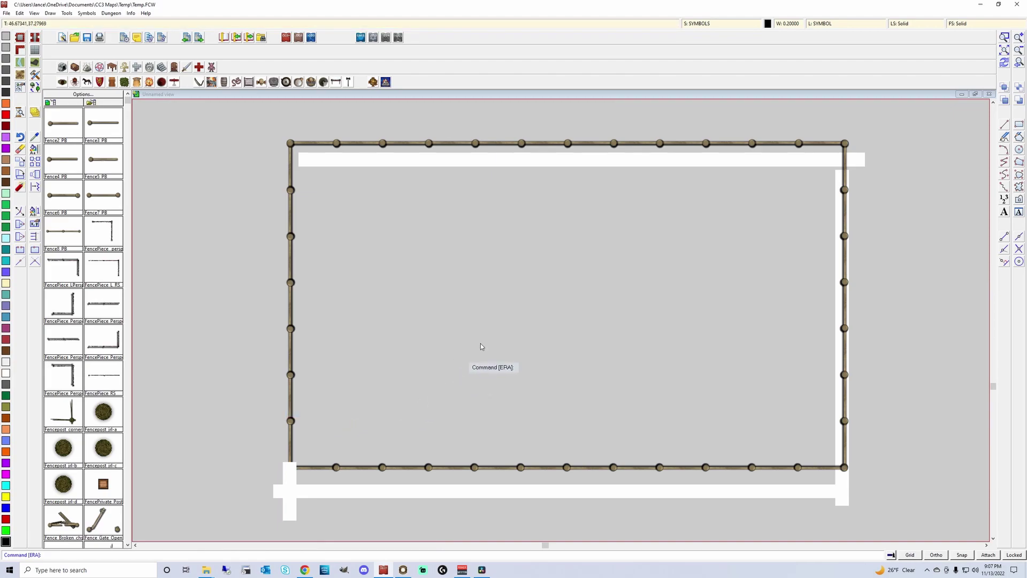
left_click(1005, 63)
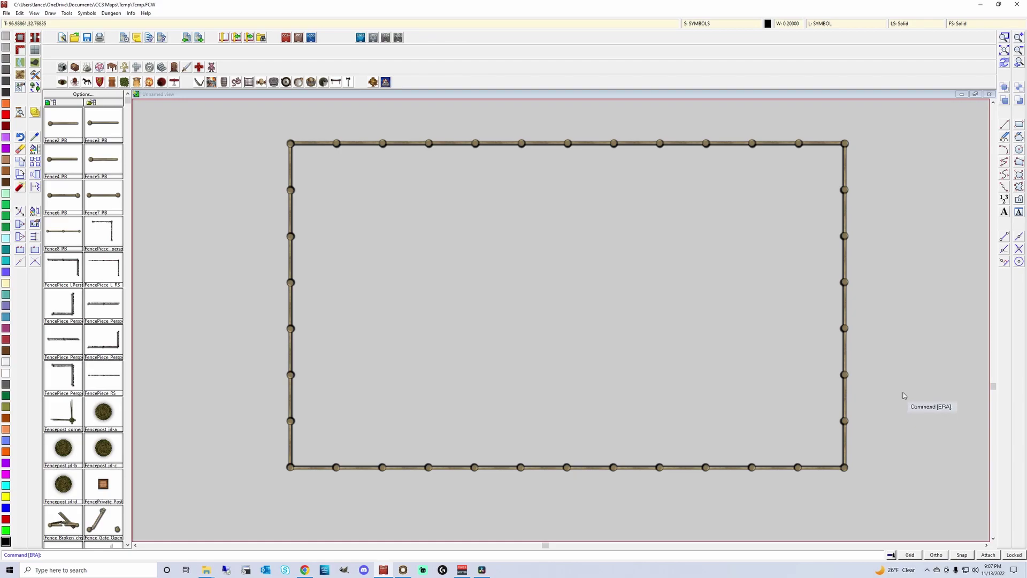
- Erase all fence symbols of the wavy and rectangular fences, and show the TEMPLATE sheet again
left_click(1005, 50)
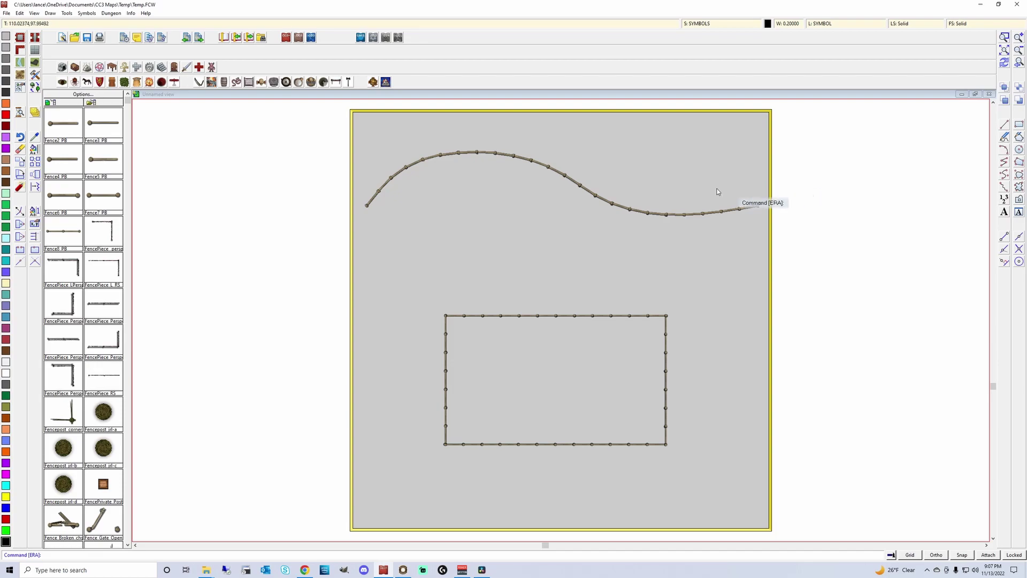
left_click(20, 148)
left_click(385, 146)
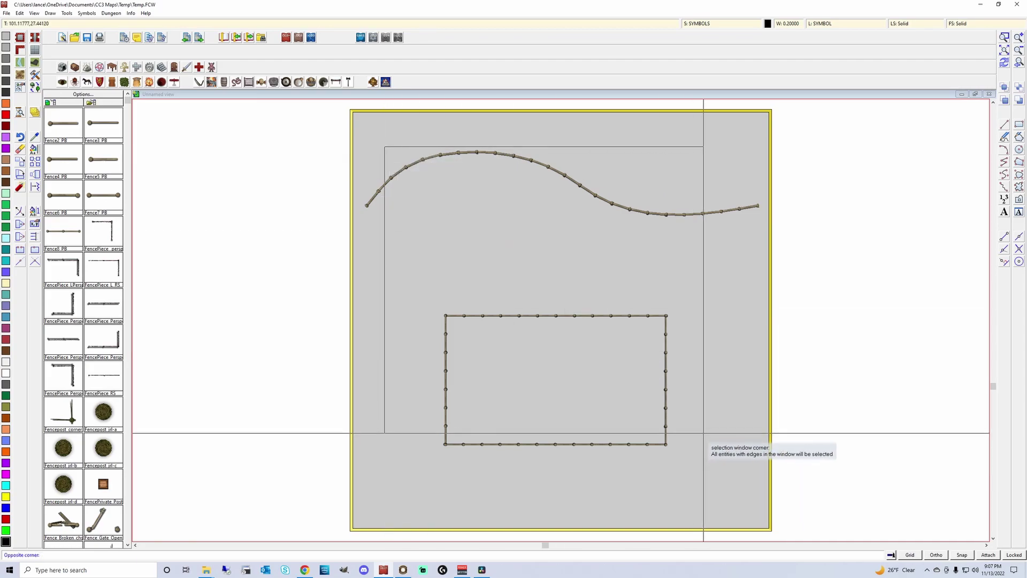
left_click(753, 460)
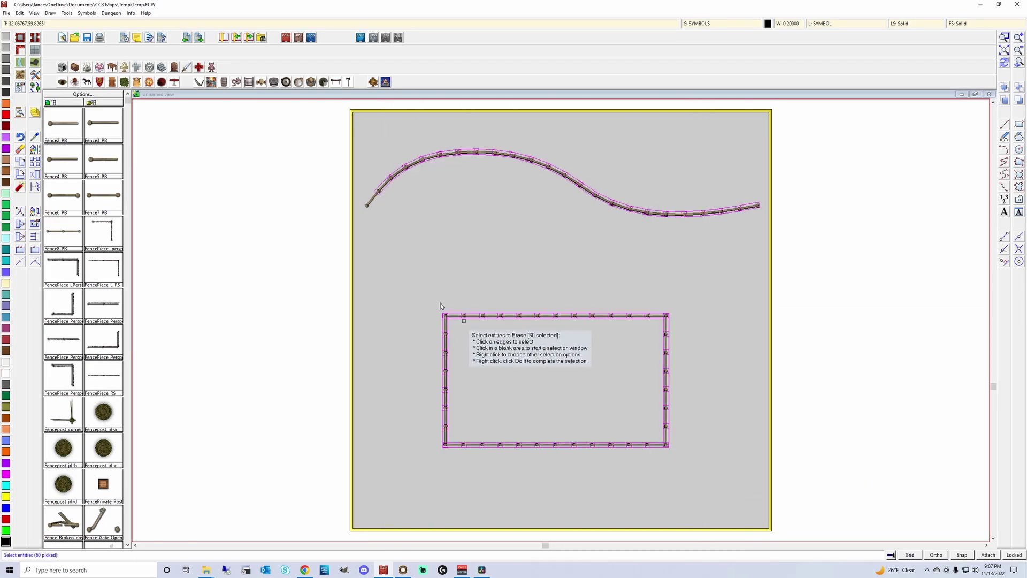
left_click(356, 202)
right_click(349, 212)
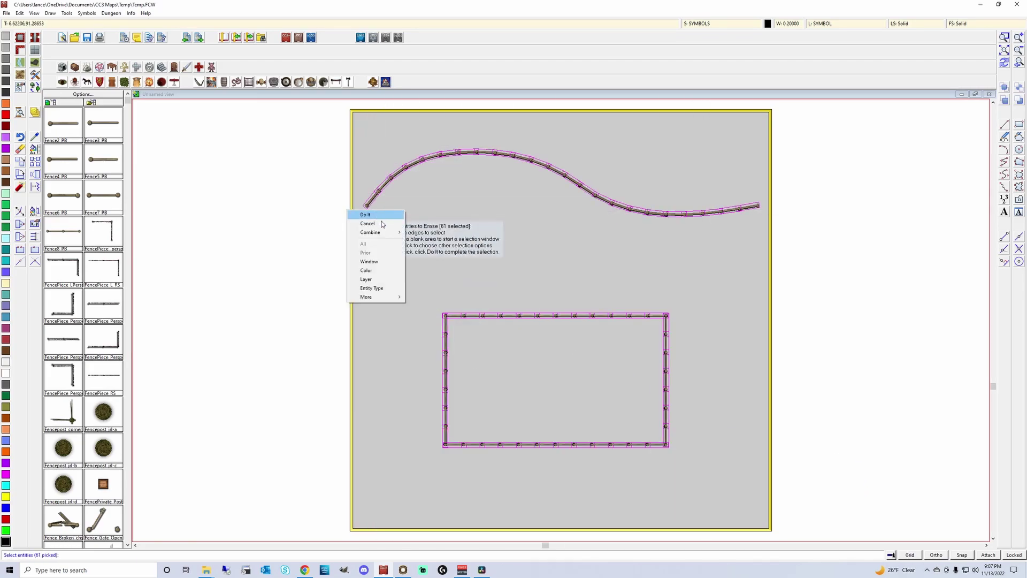
left_click(365, 215)
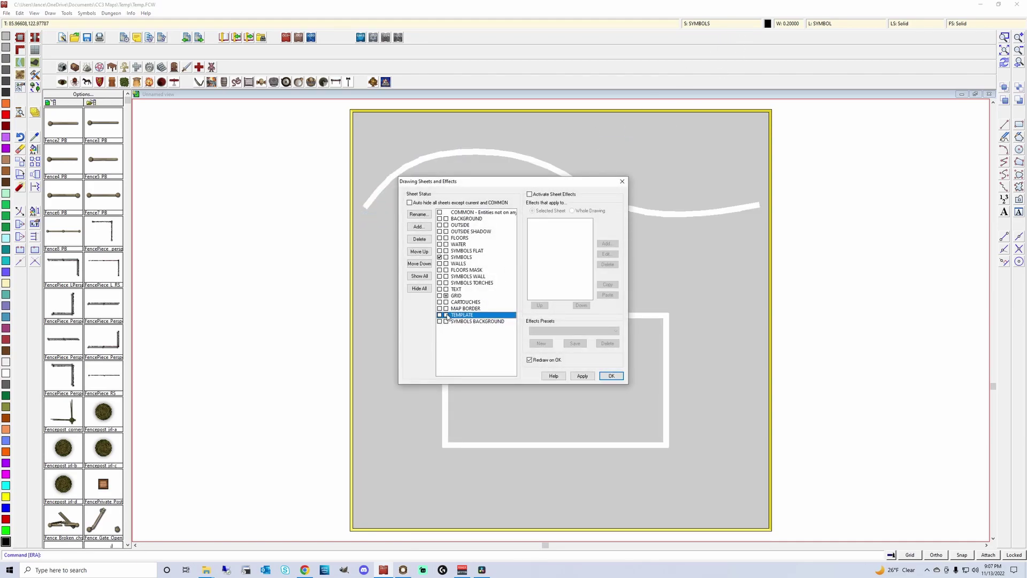
left_click(582, 376)
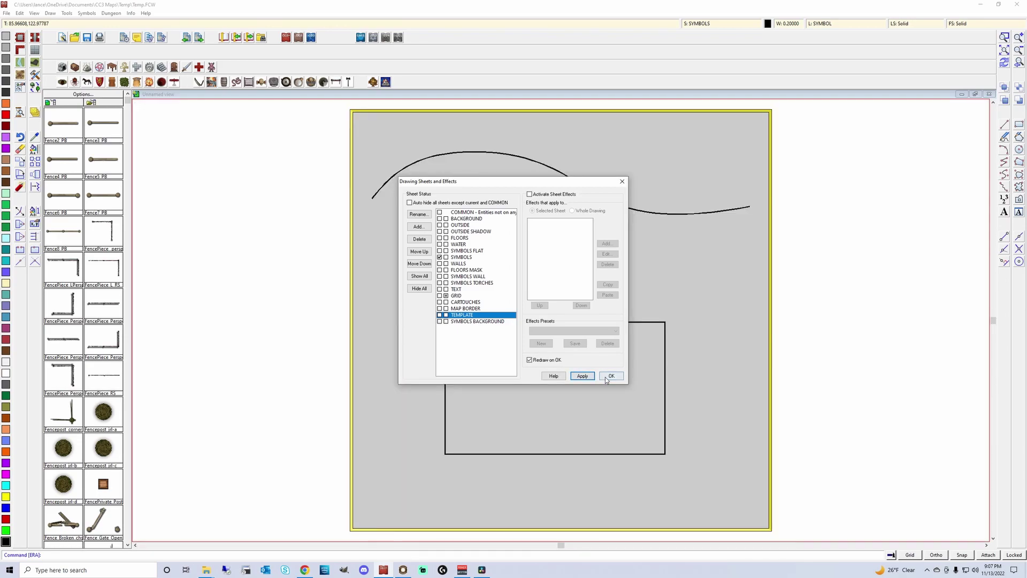
left_click(607, 376)
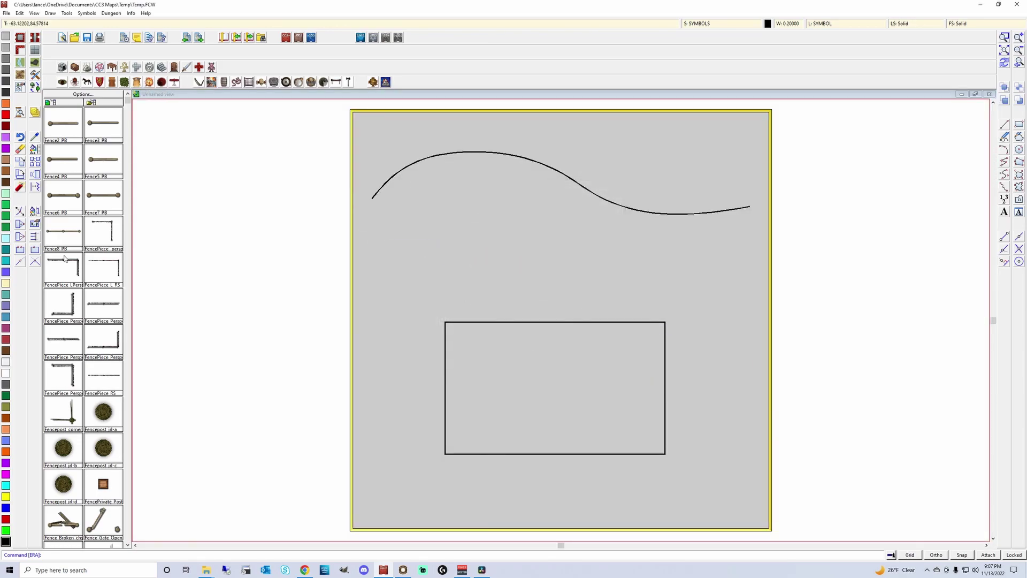
- Choose Posts_7.5ft_blu1 from the fence catalog in Symbols Along, adjust the distance between symbols, and place it along the wavy template path
scroll(65, 259, "down", 10)
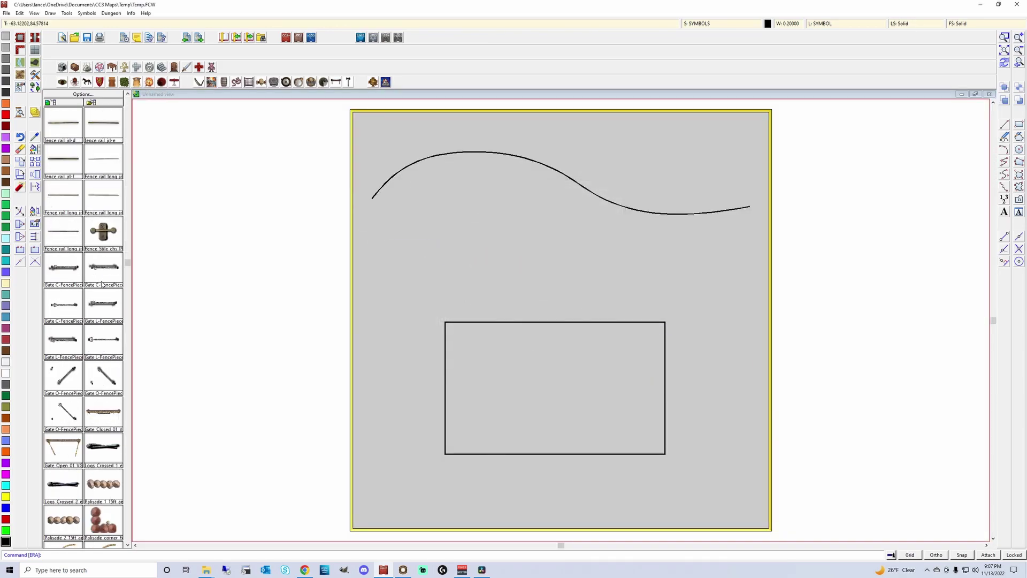
scroll(102, 284, "down", 10)
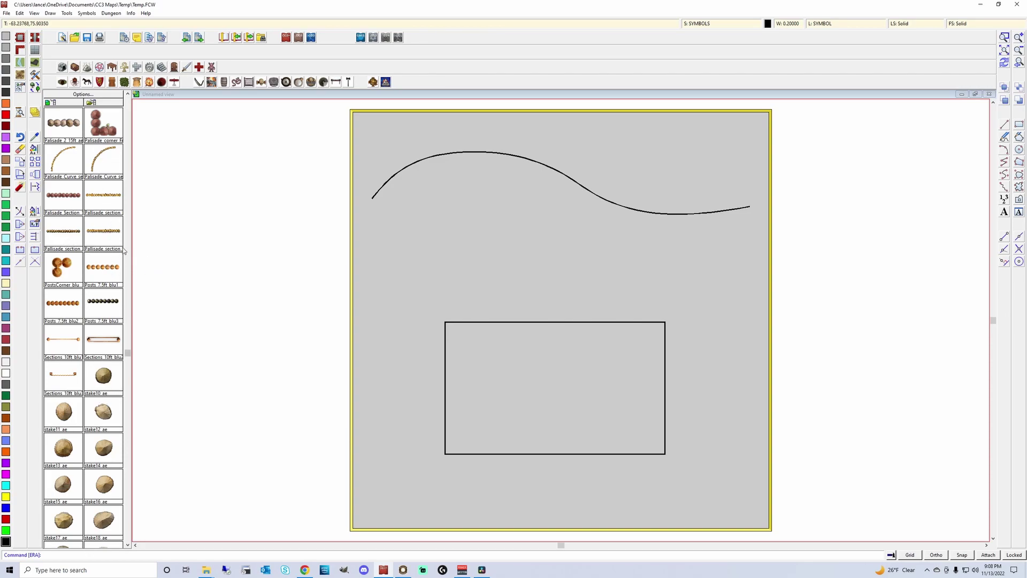
left_click(50, 13)
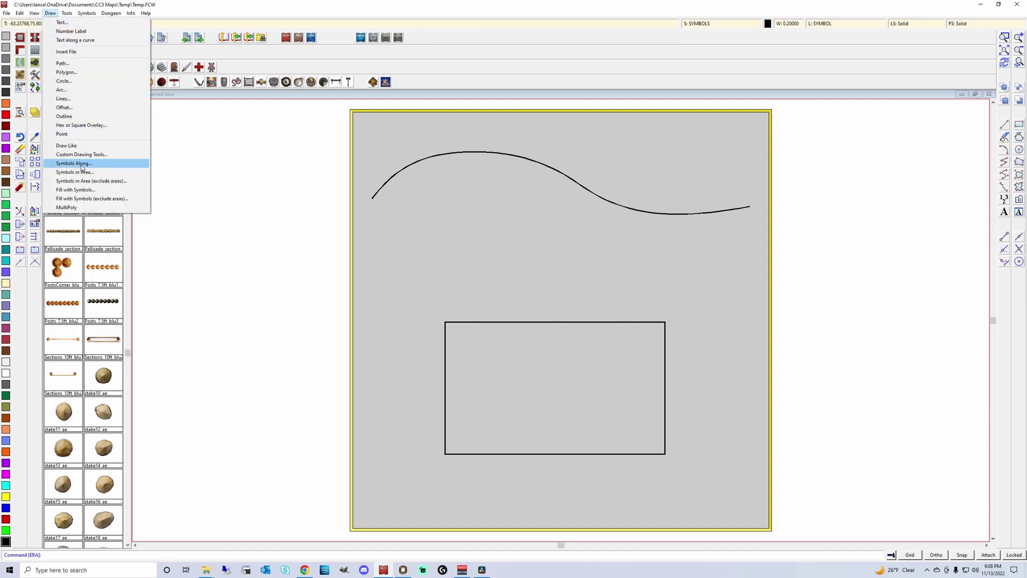
left_click(80, 164)
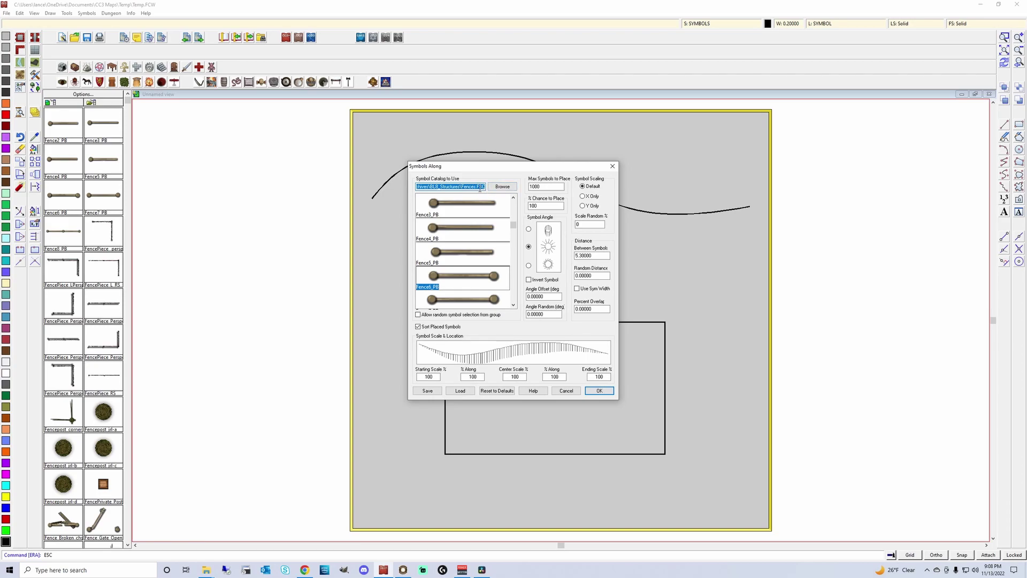
left_click_drag(515, 225, 521, 268)
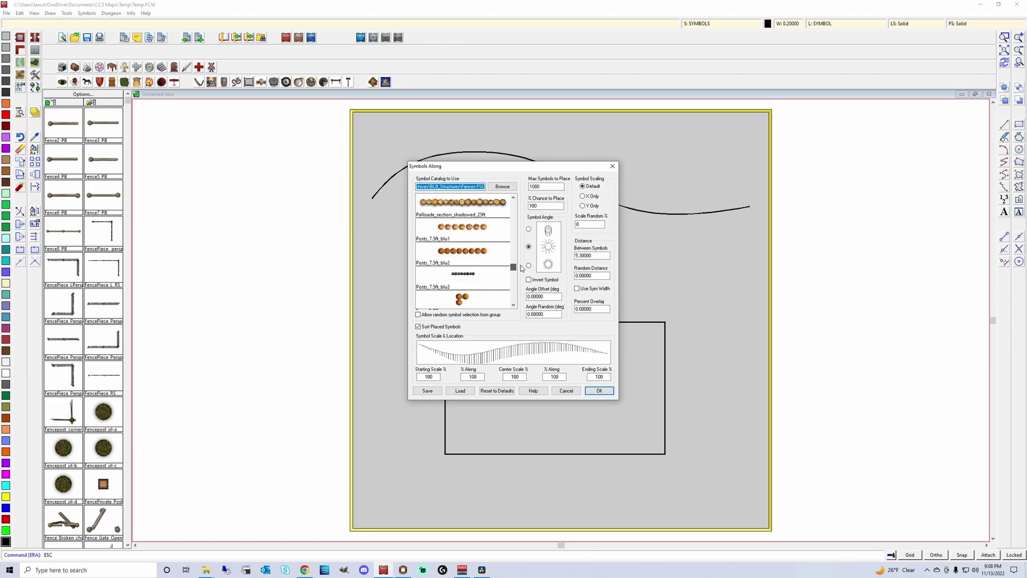
left_click(489, 238)
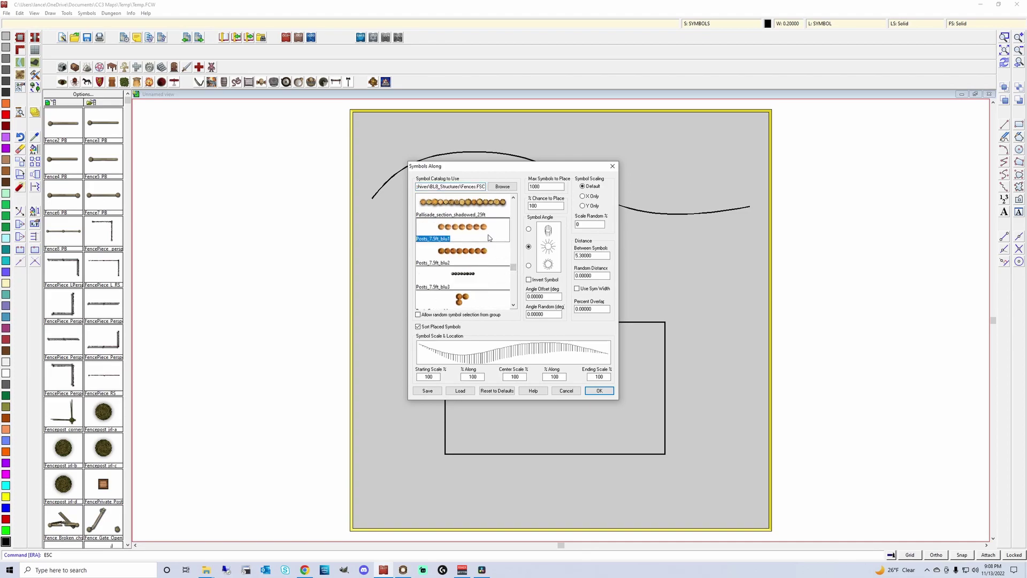
left_click(578, 256)
left_click(594, 390)
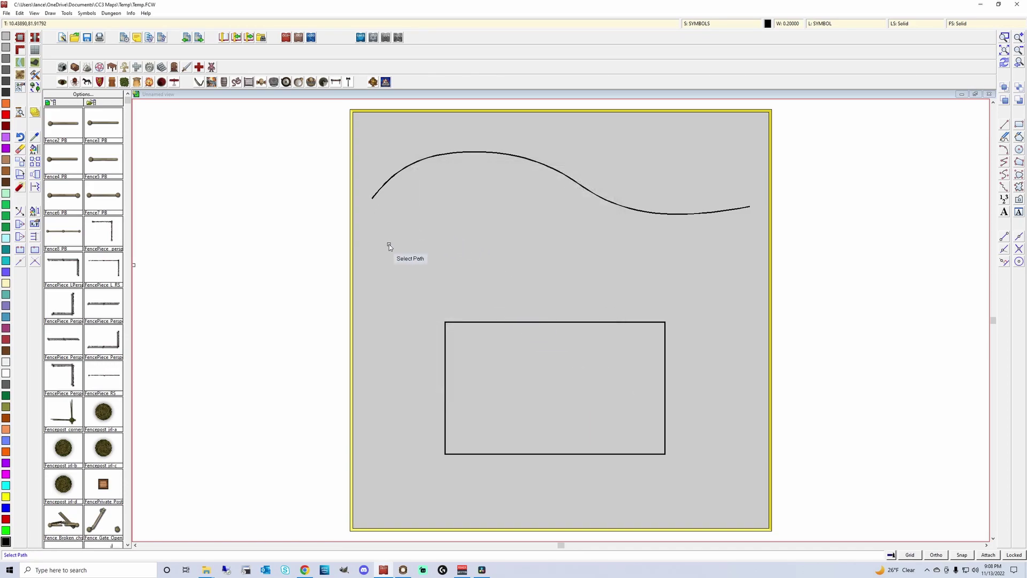
left_click(373, 198)
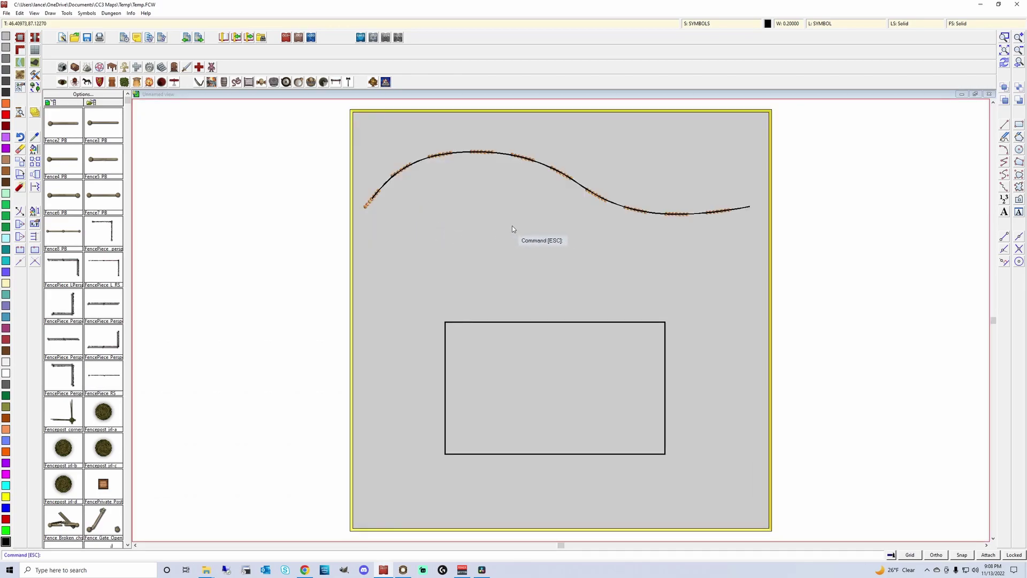
- Measure the gap along the wavy path between two neighbouring groups of posts
left_click(1005, 36)
left_click(431, 133)
left_click(483, 169)
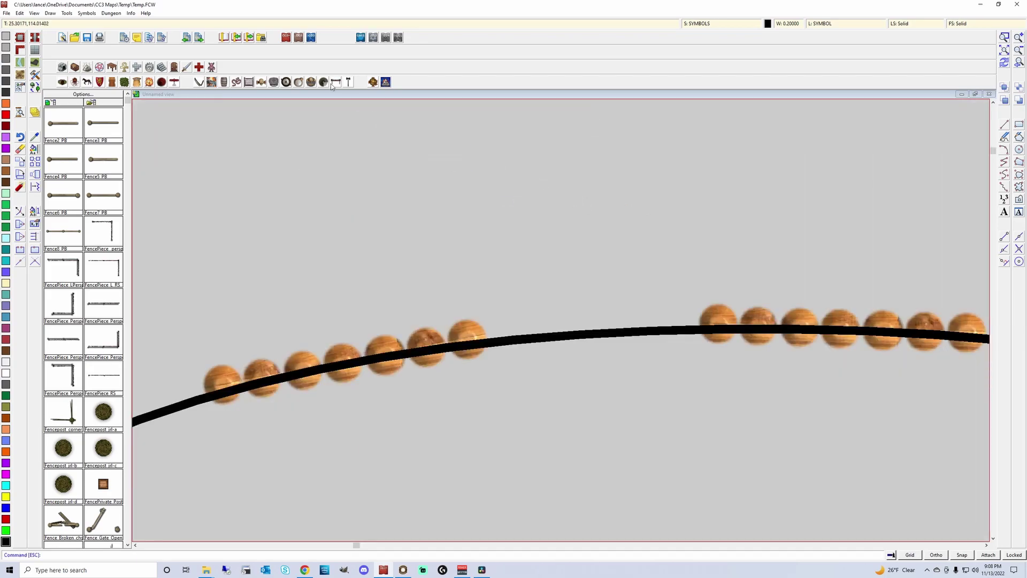
left_click(131, 13)
left_click(163, 71)
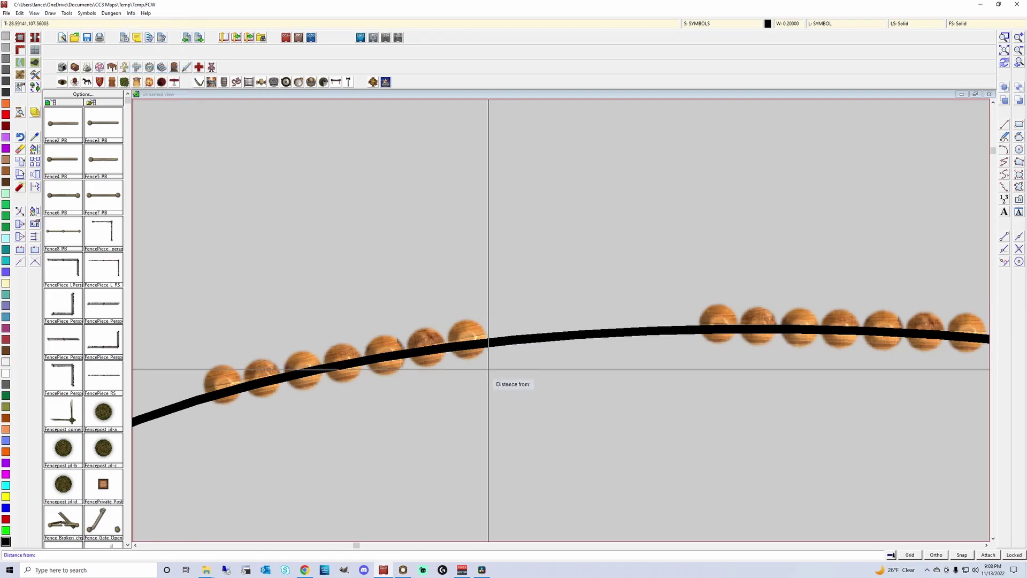
left_click(487, 338)
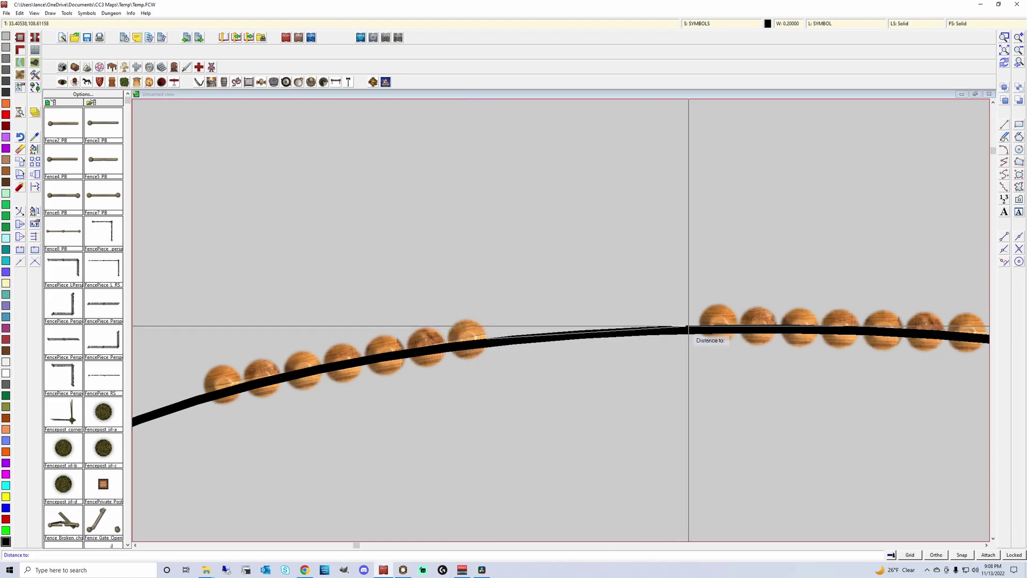
left_click(700, 326)
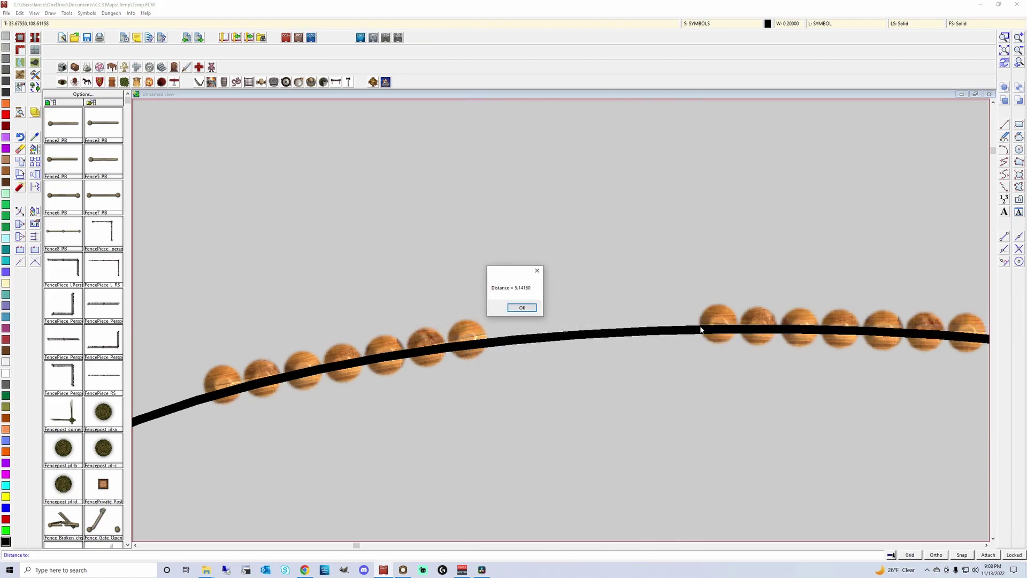
left_click(522, 308)
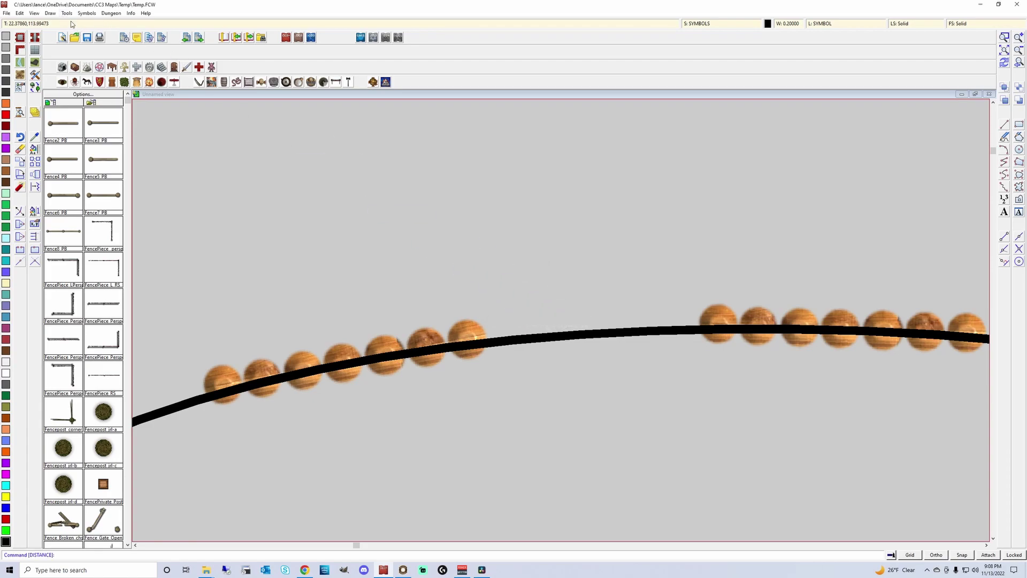
- Undo the last post placement and place Posts_7.5ft_blu1 along the wavy template path with a distance of 7 between symbols
key("ctrl+z")
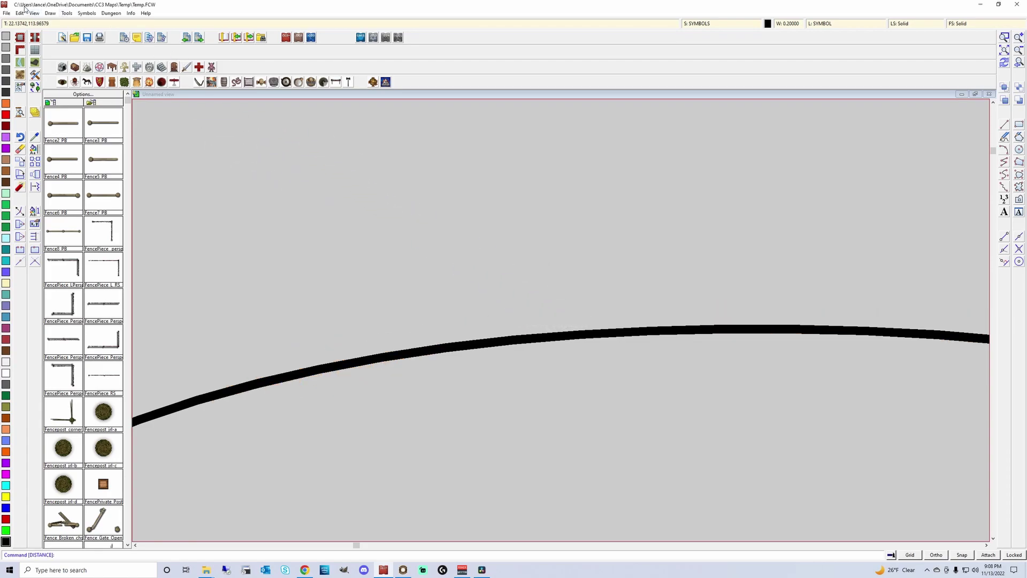
left_click(50, 13)
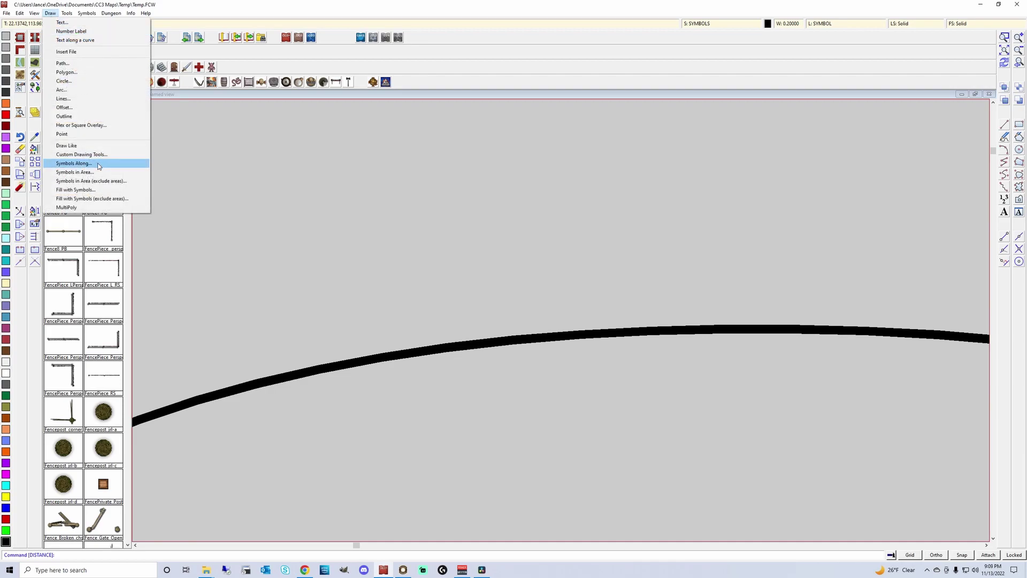
left_click(74, 163)
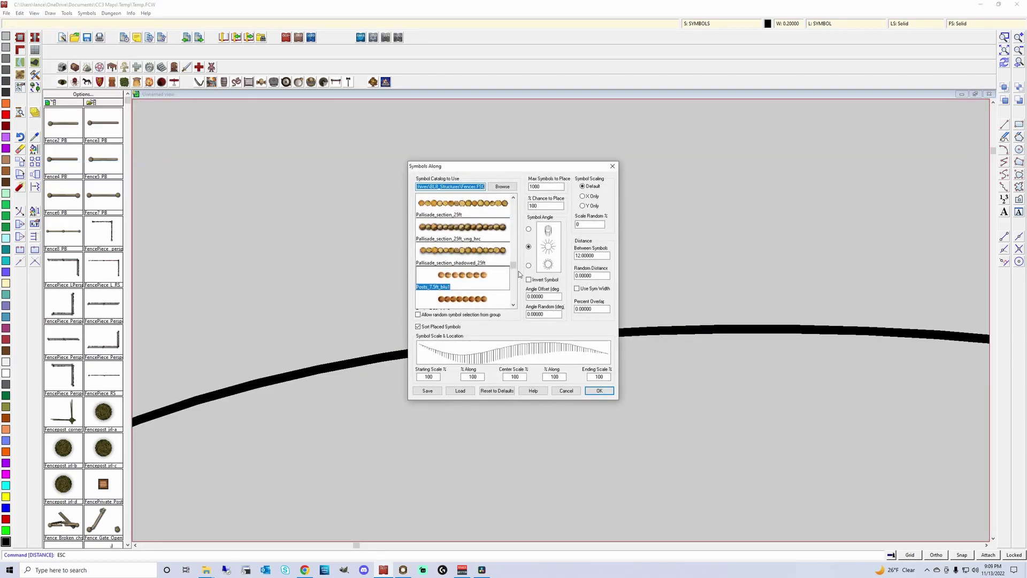
double_click(581, 256)
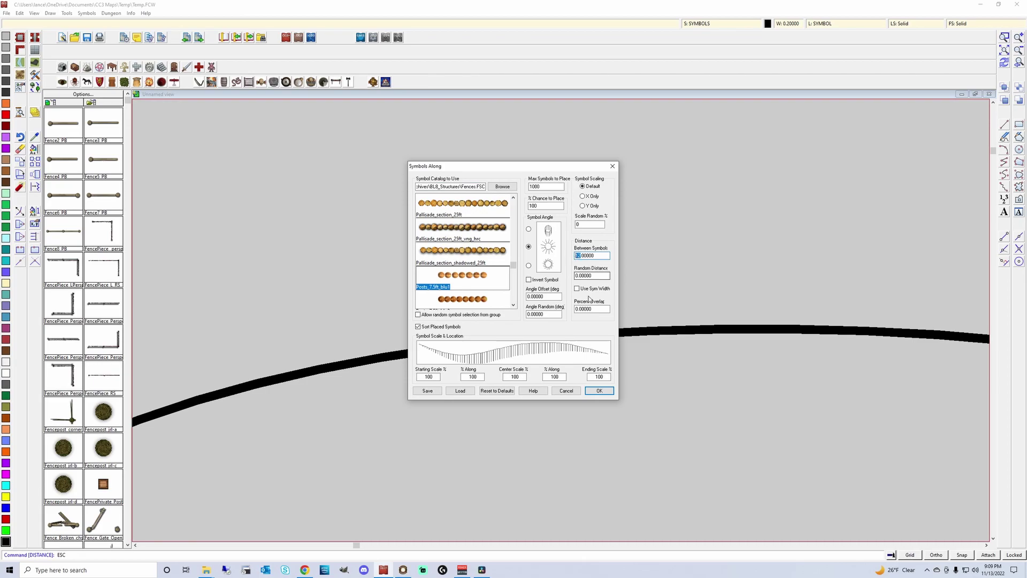
type("7")
left_click(599, 391)
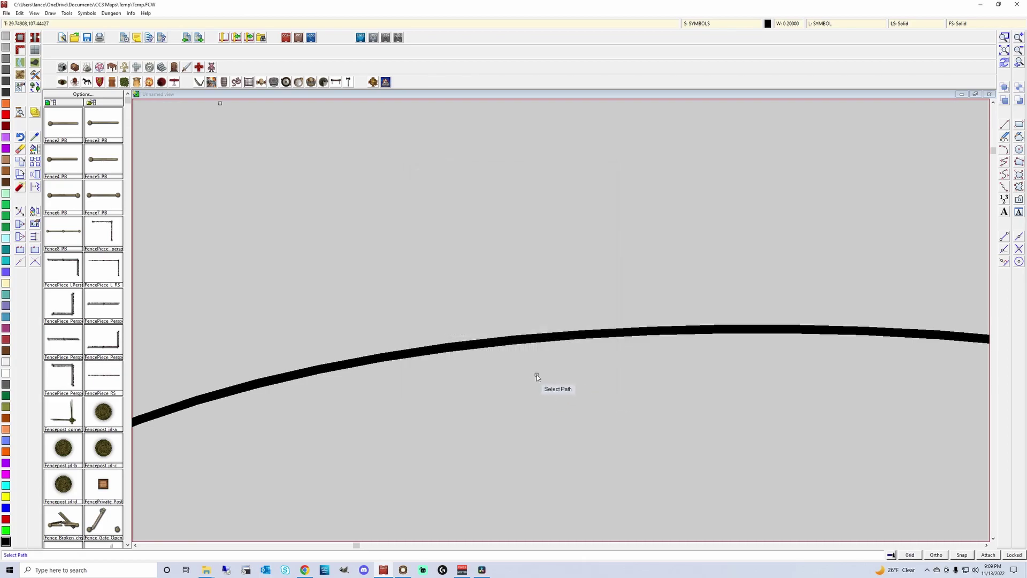
left_click(1000, 51)
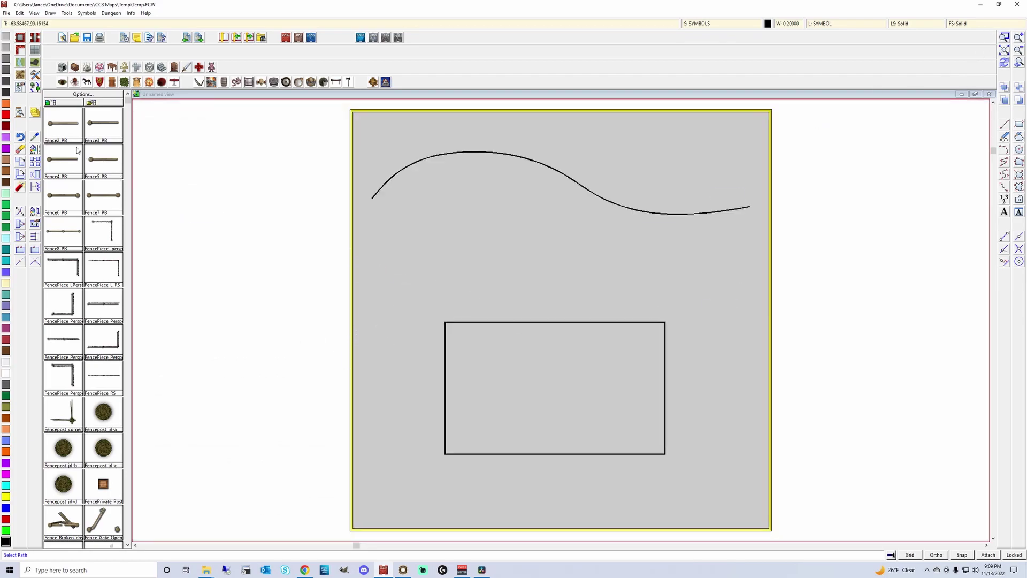
left_click(49, 13)
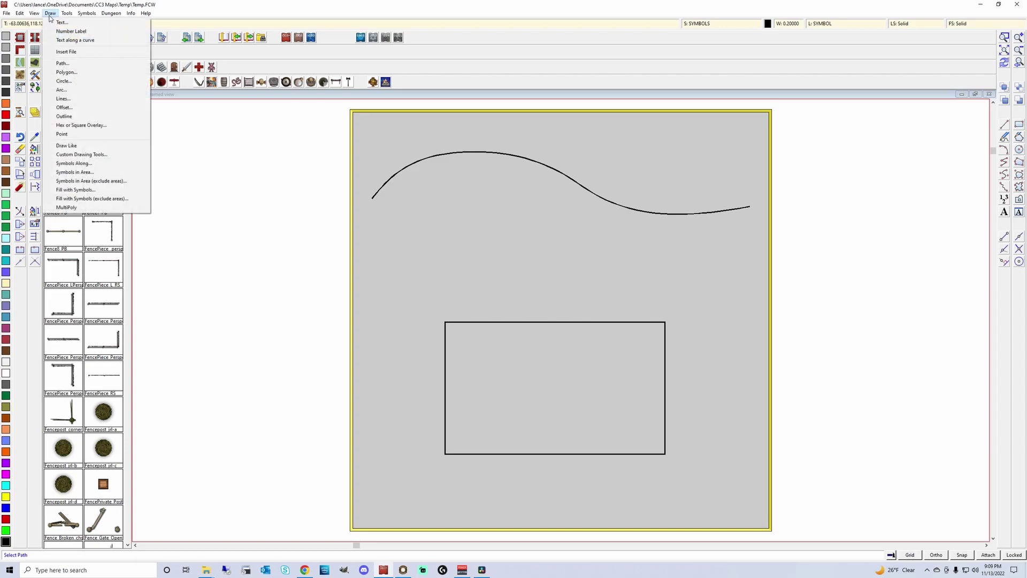
left_click(78, 164)
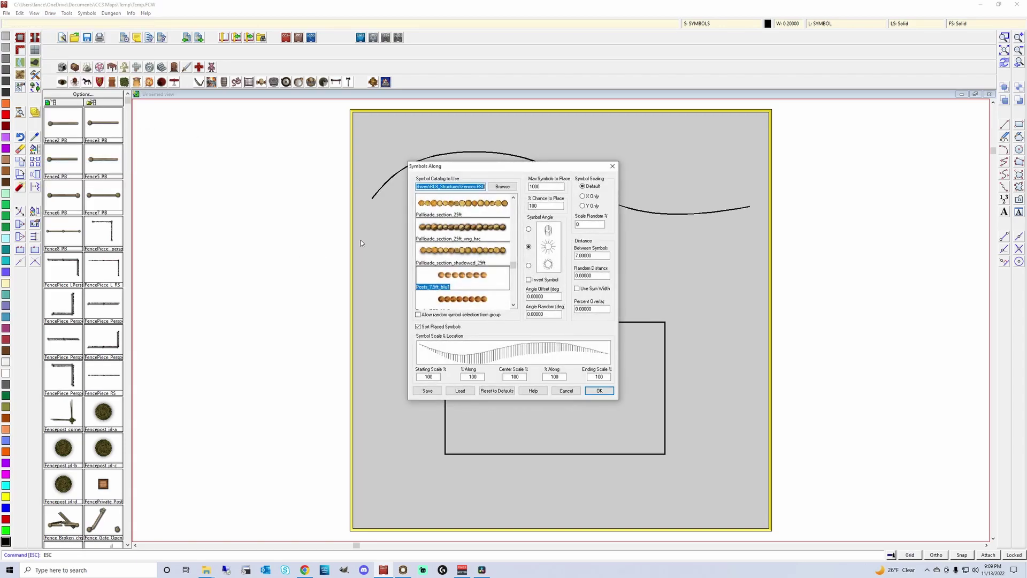
left_click(600, 391)
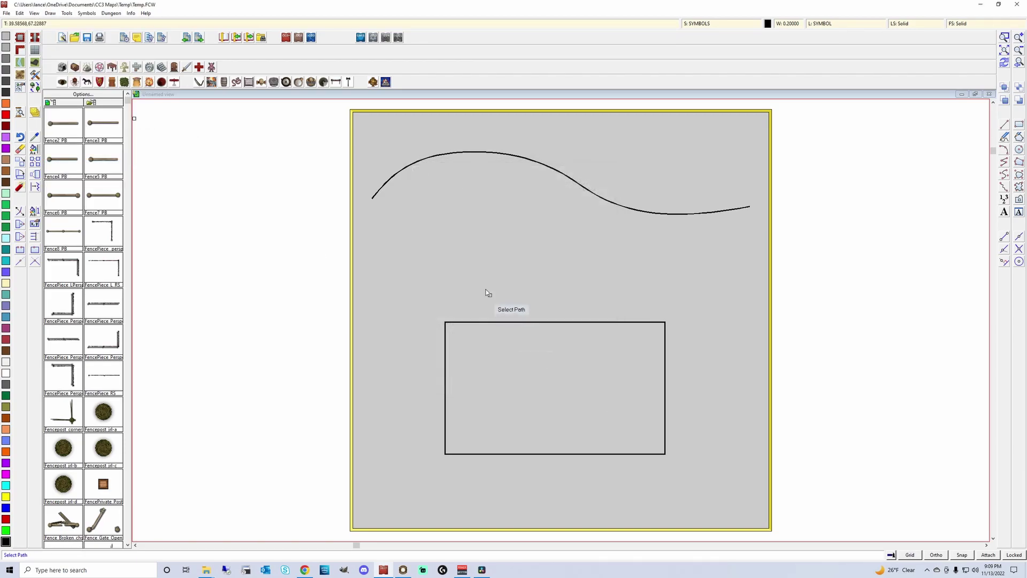
left_click(373, 200)
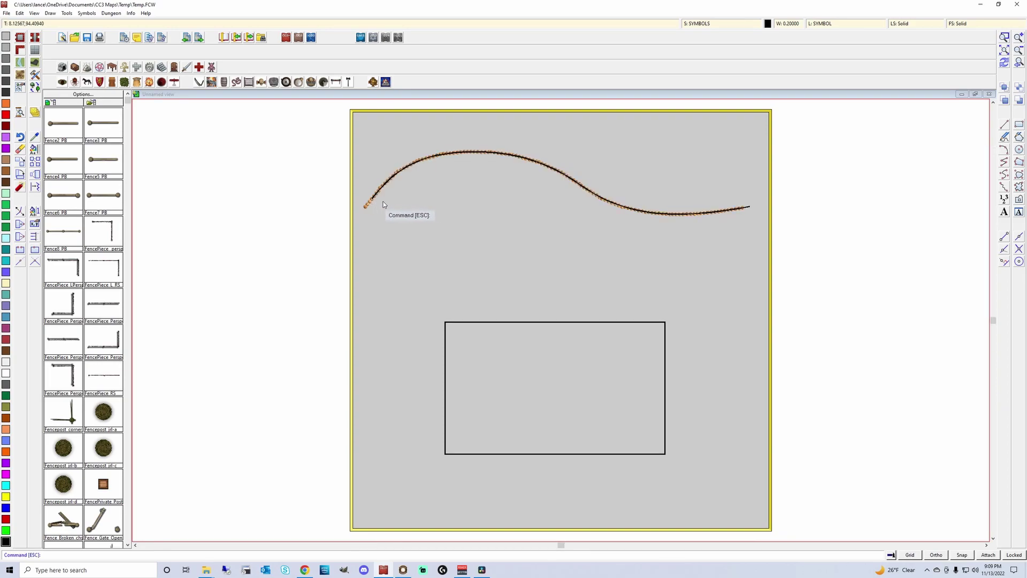
- Hide the TEMPLATE sheet to examine how the posts join along the wavy path, and show the sheet again
left_click(1005, 37)
left_click(357, 130)
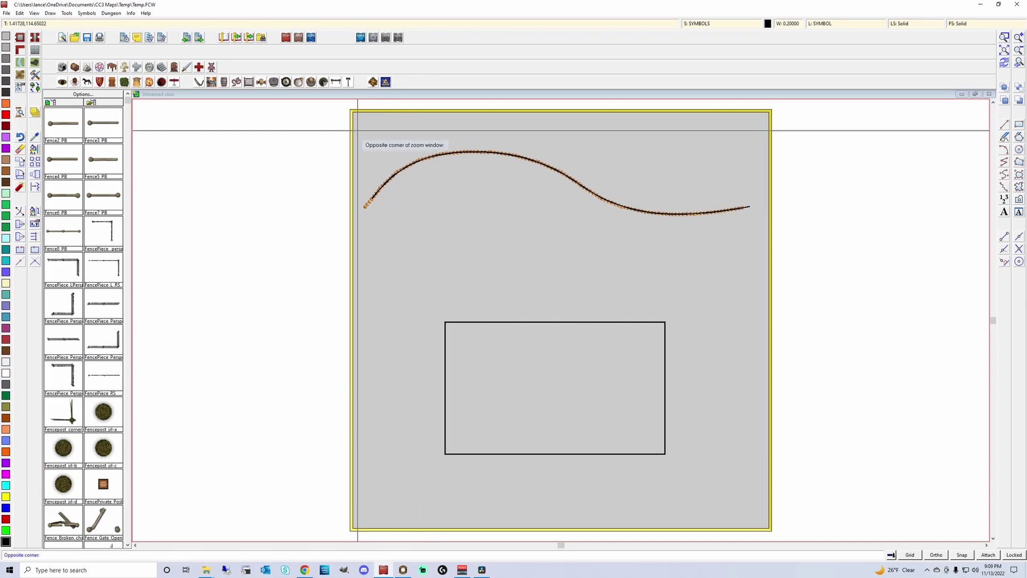
left_click(768, 277)
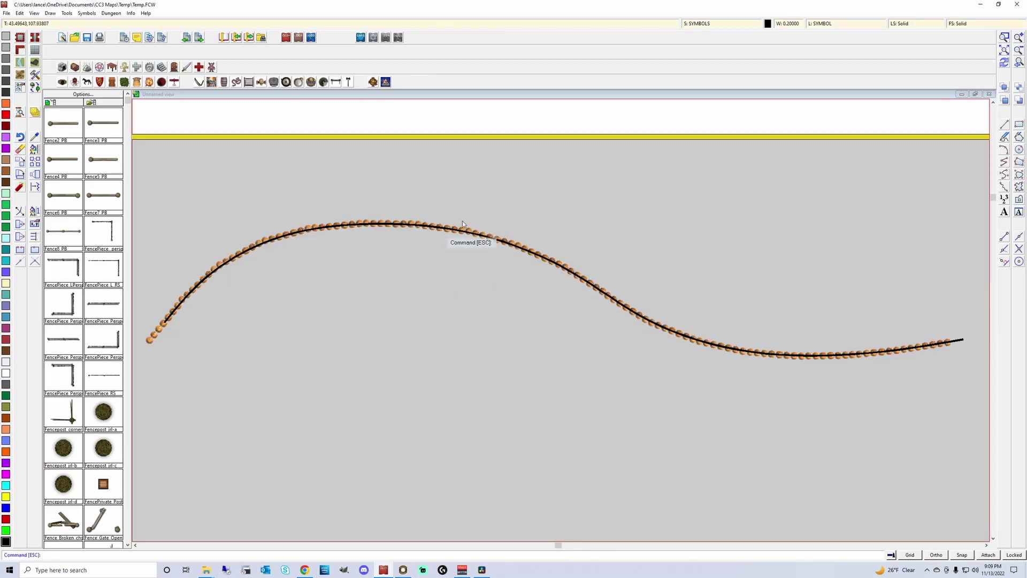
left_click(698, 24)
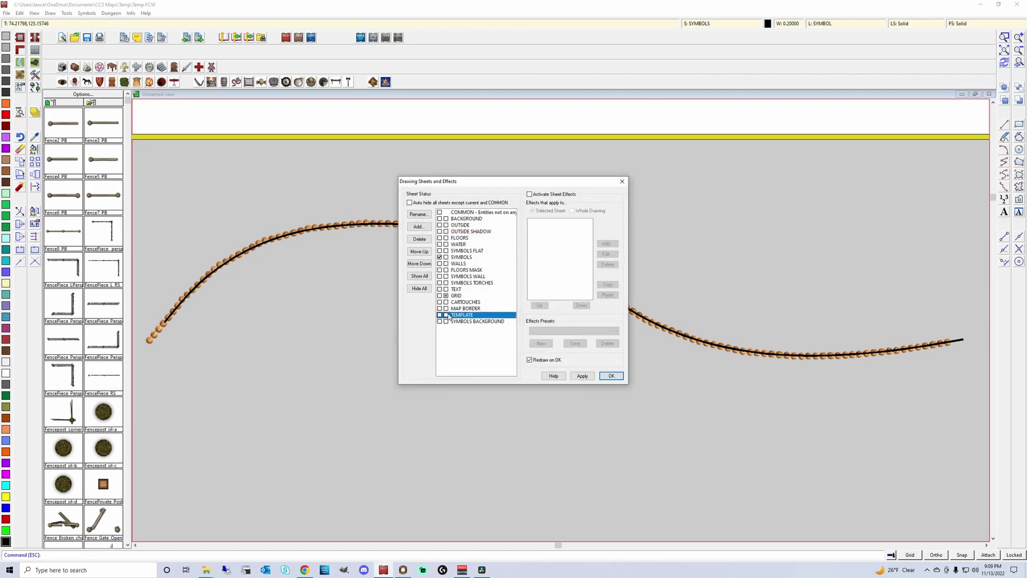
left_click(584, 376)
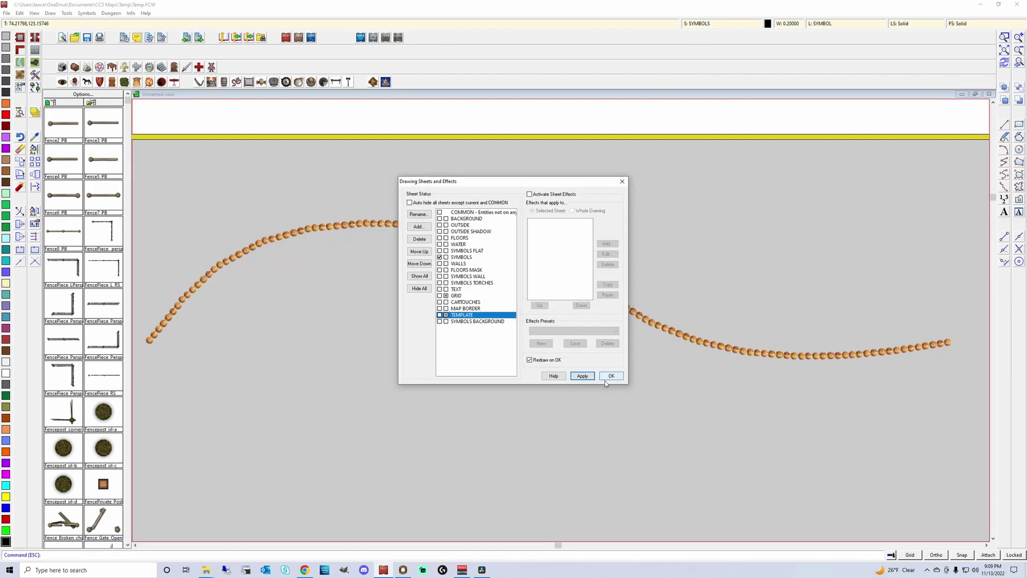
mouse_move(560, 183)
left_mouse_down()
mouse_move(577, 185)
mouse_move(682, 376)
mouse_move(662, 369)
left_mouse_up()
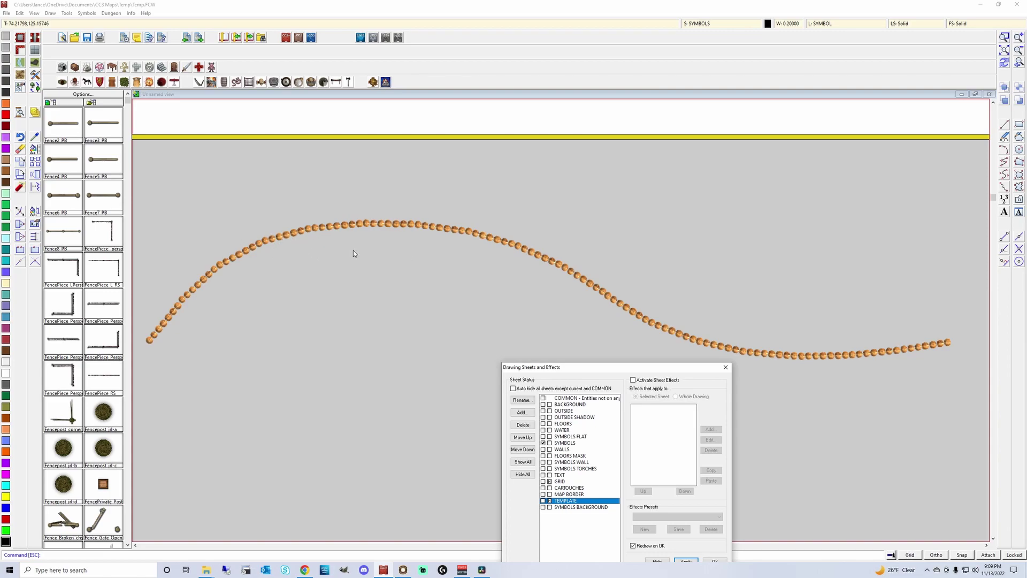
left_click(549, 502)
left_click_drag(672, 371, 637, 276)
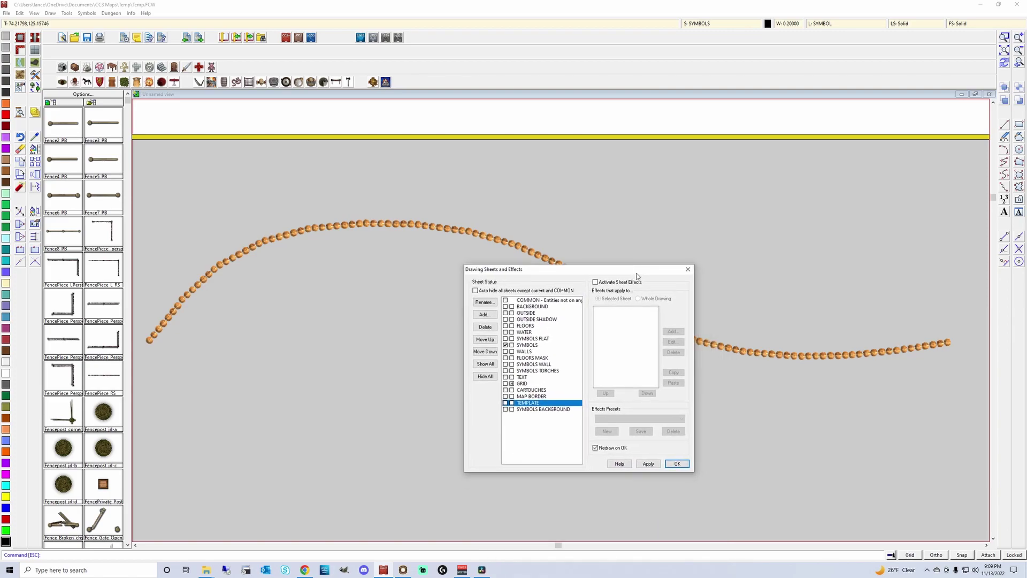
left_click(677, 463)
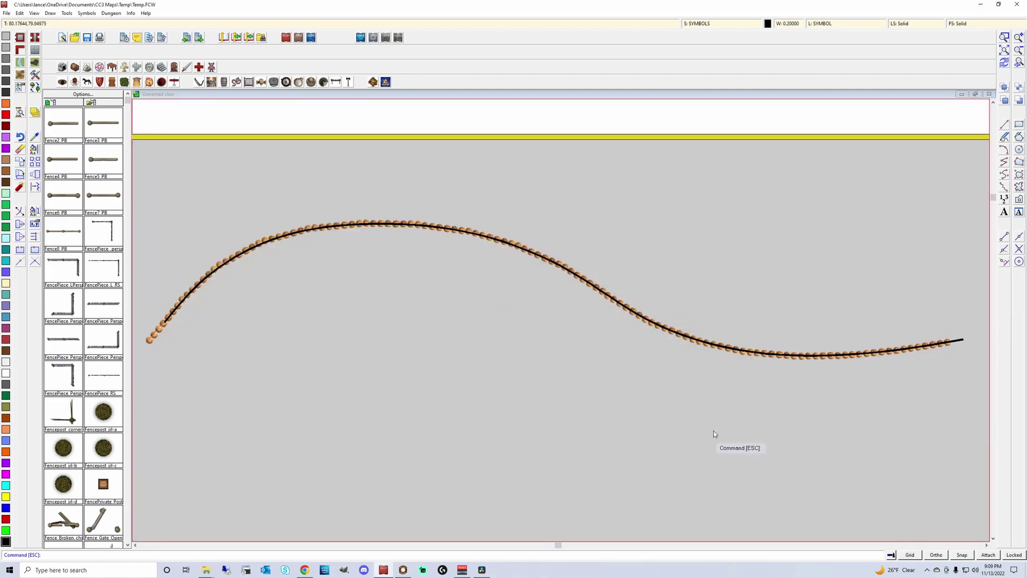
- Try placing Posts_7.5ft_blu1 along the rectangular template path with the same Symbols Along settings, inspect the corners, and undo the placement
left_click(1004, 50)
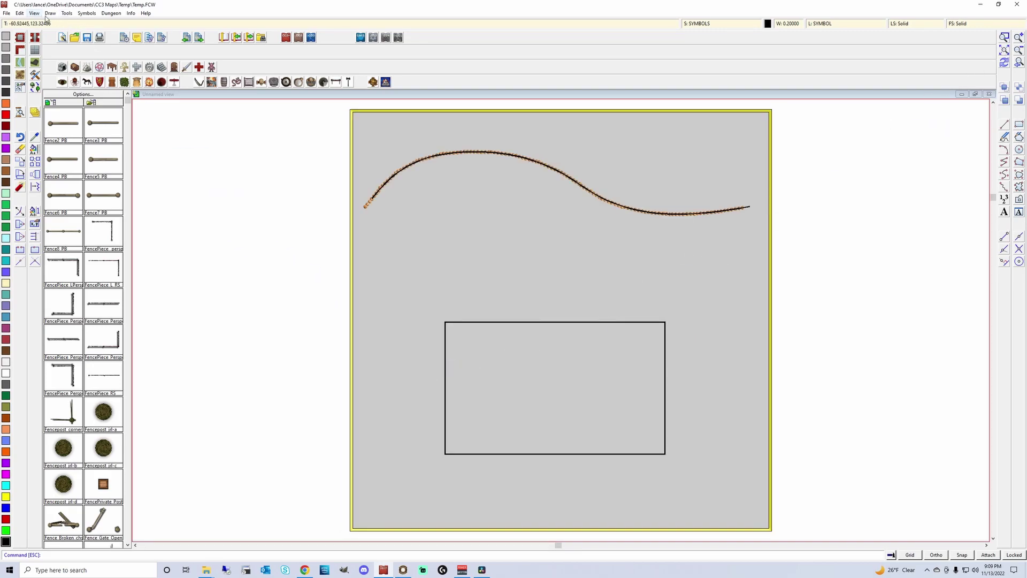
left_click(53, 14)
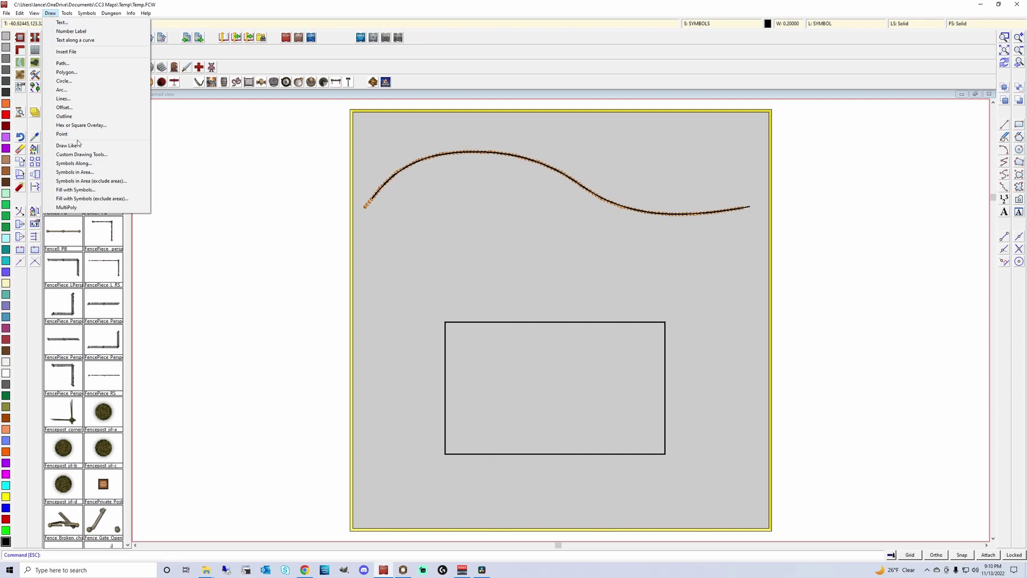
left_click(73, 163)
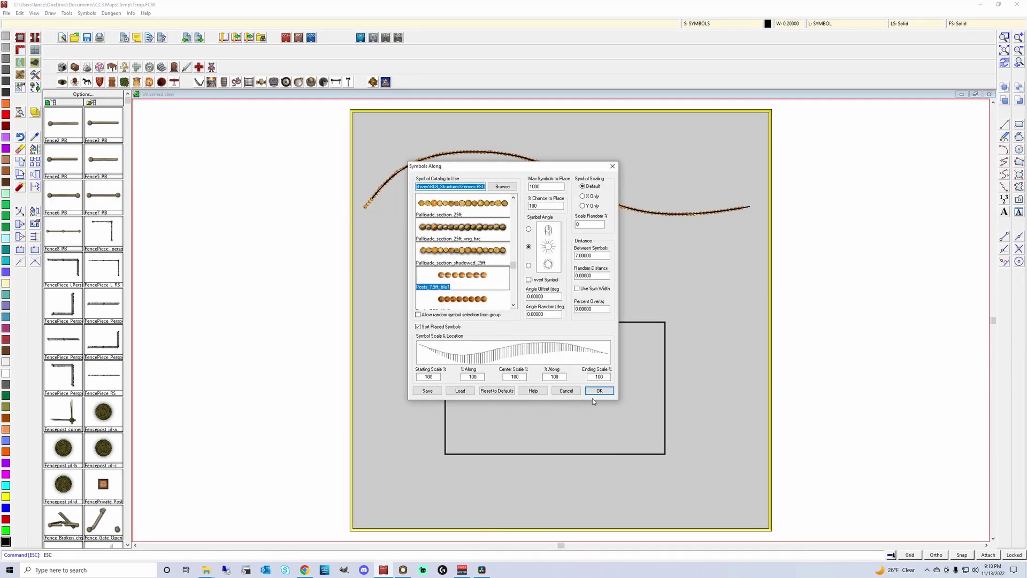
left_click(600, 391)
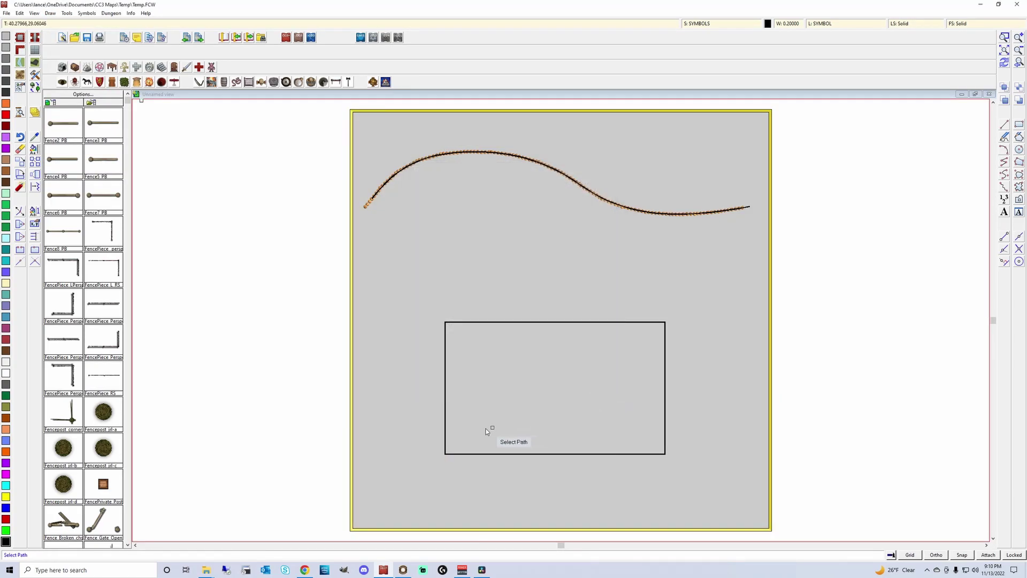
left_click(447, 454)
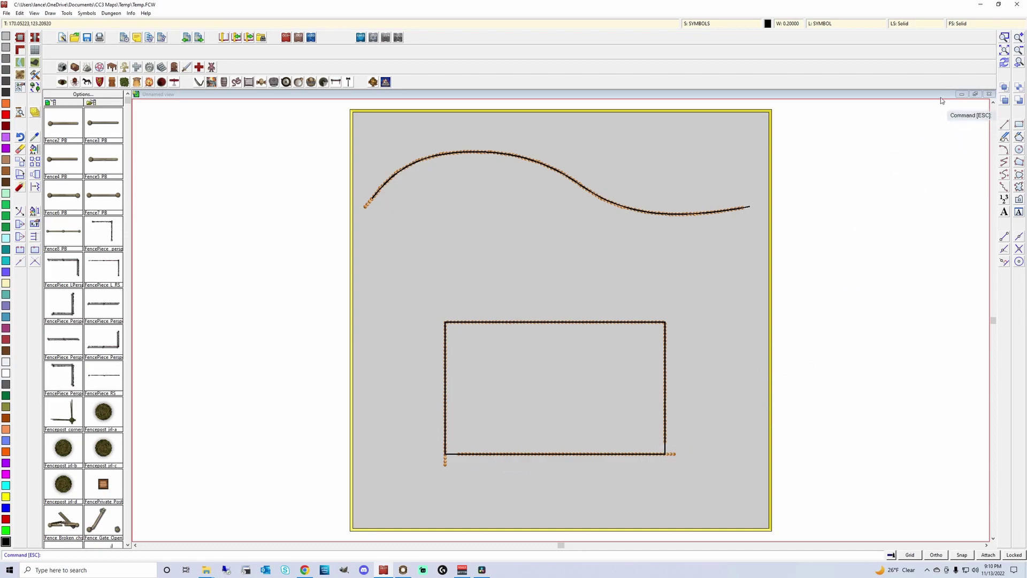
left_click(1005, 37)
left_click(420, 300)
left_click(687, 477)
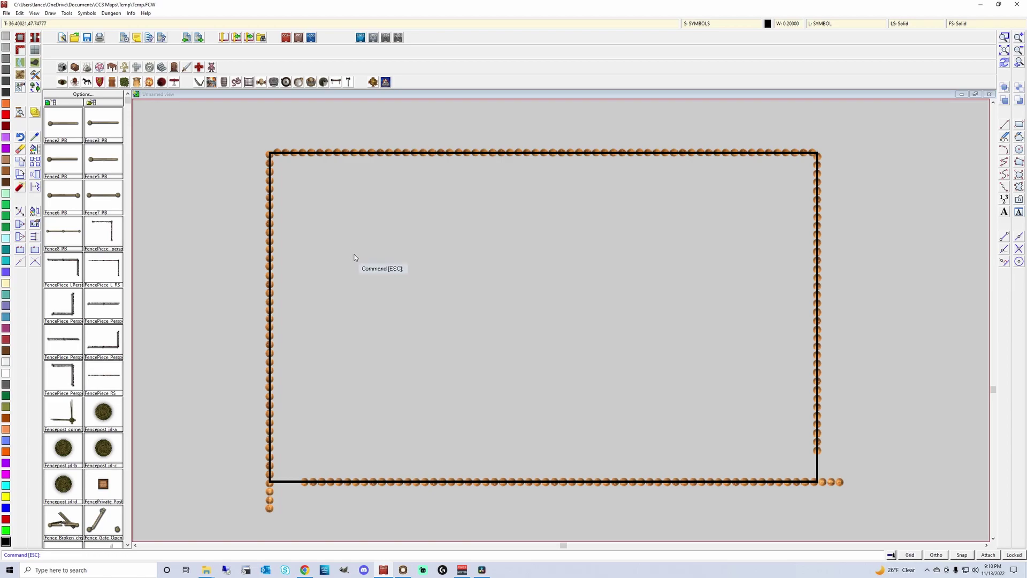
key("ctrl+z")
- Try the first, upright Symbol Angle option of Symbols Along on the rectangular path, and undo the placed posts
left_click(49, 13)
left_click(74, 163)
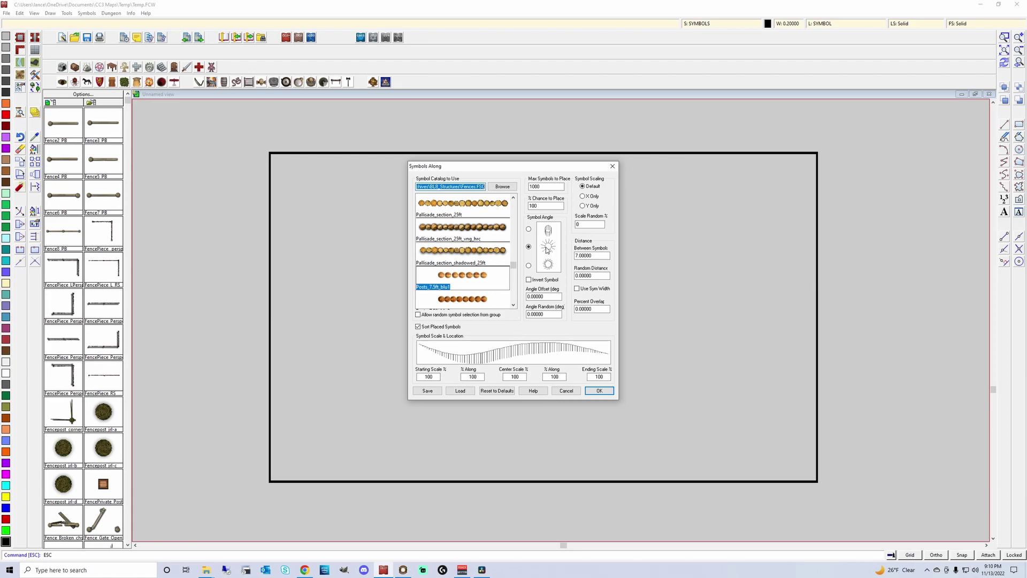
left_click(529, 230)
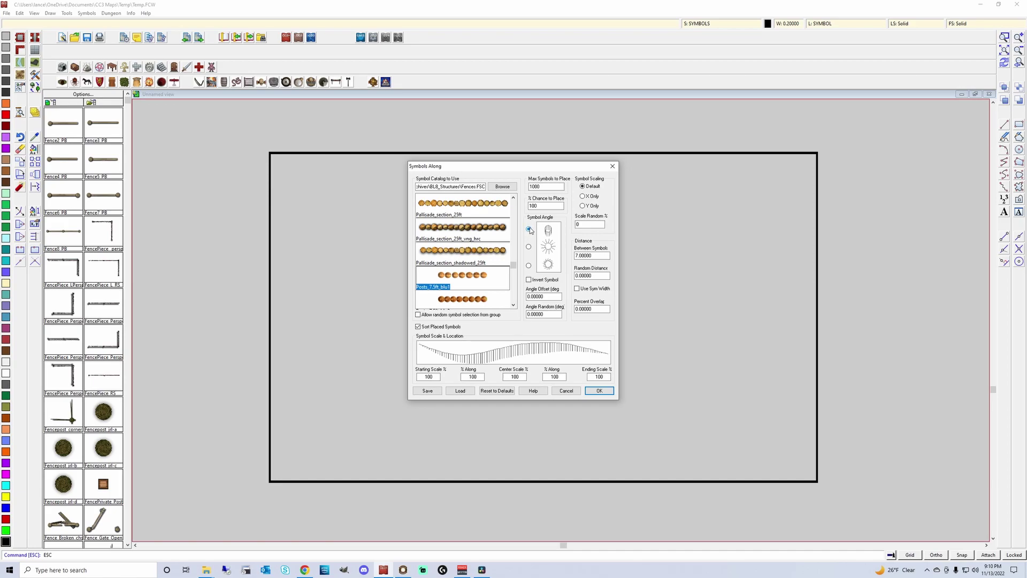
left_click(600, 391)
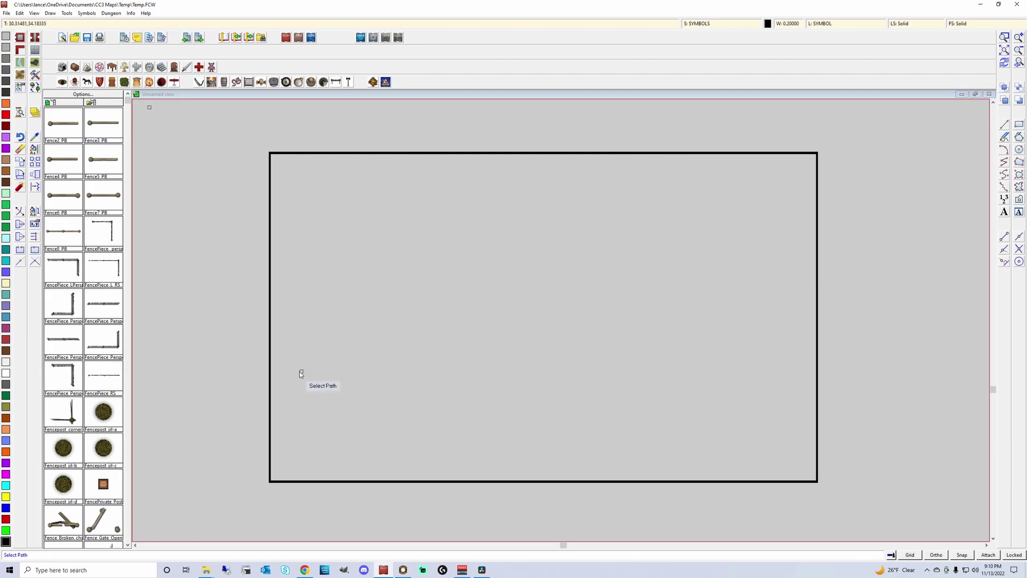
left_click(270, 480)
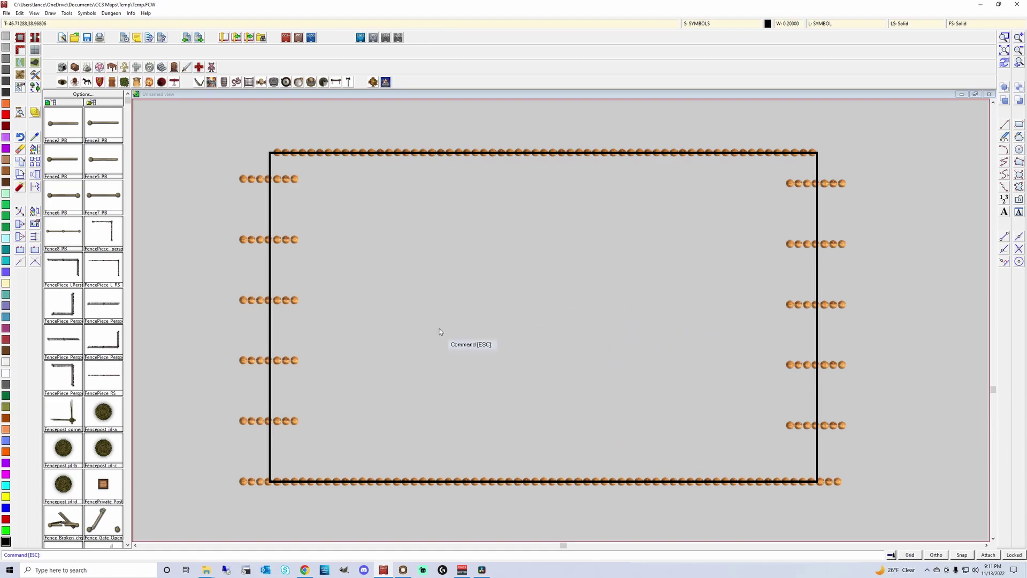
key("ctrl+z")
- Place Posts_7.5ft_blu1 along the rectangular path with the third Symbol Angle option of Symbols Along
right_click(422, 303)
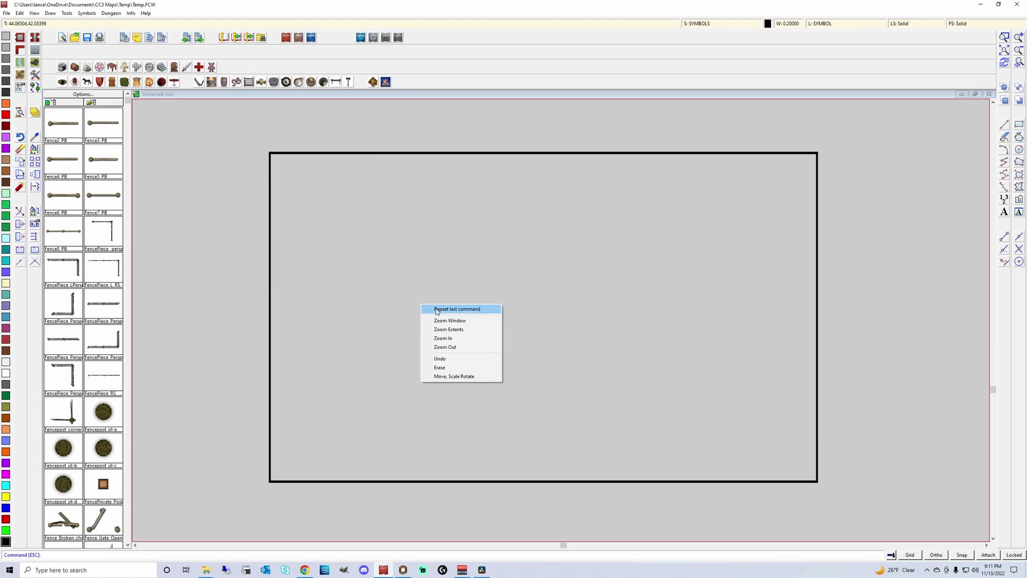
left_click(430, 309)
left_click(529, 266)
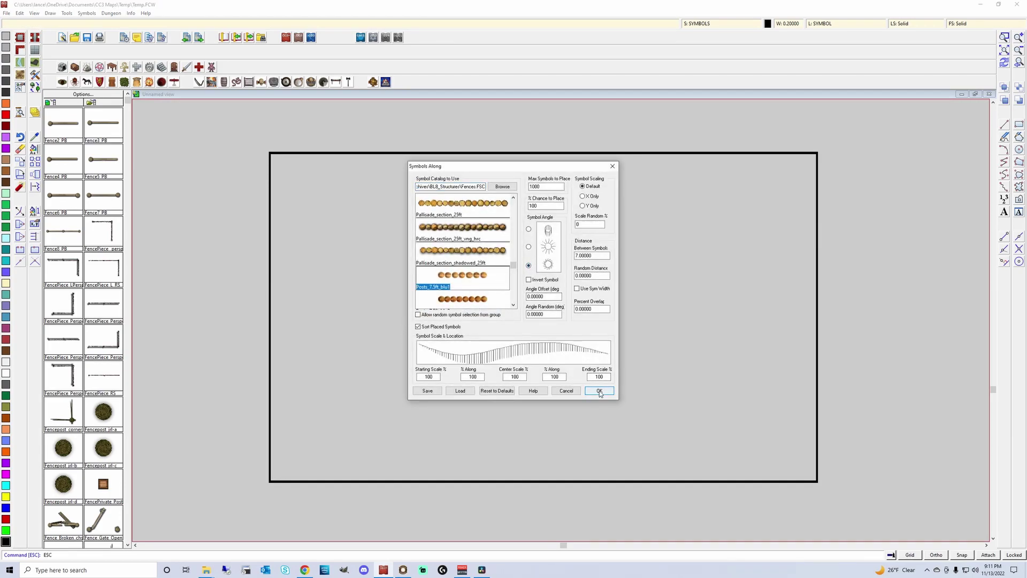
left_click(599, 391)
left_click(273, 480)
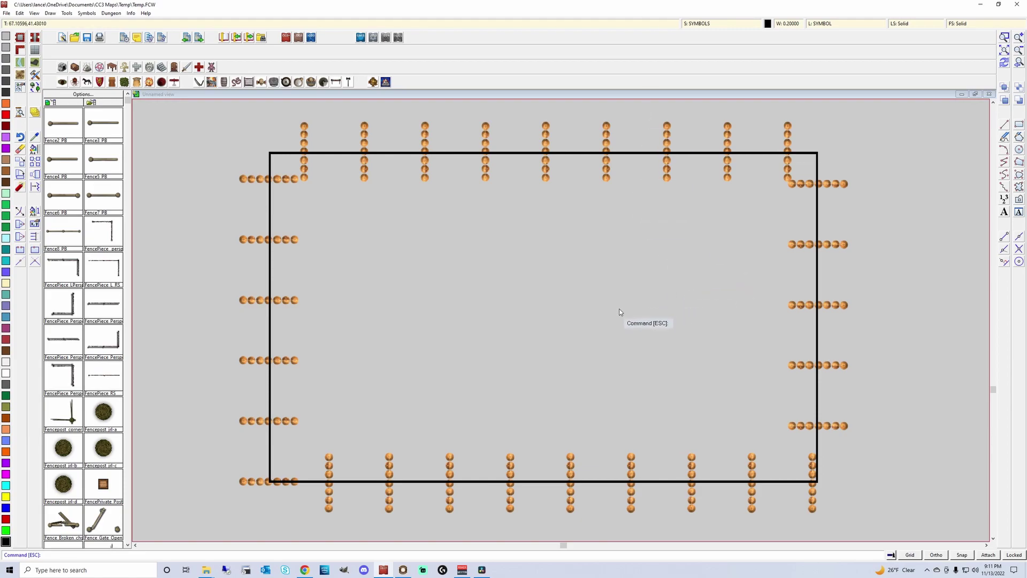
- Undo the last placement and place Posts_7.5ft_blu1 along the rectangular path with the second Symbol Angle option of Symbols Along
key("ctrl+z")
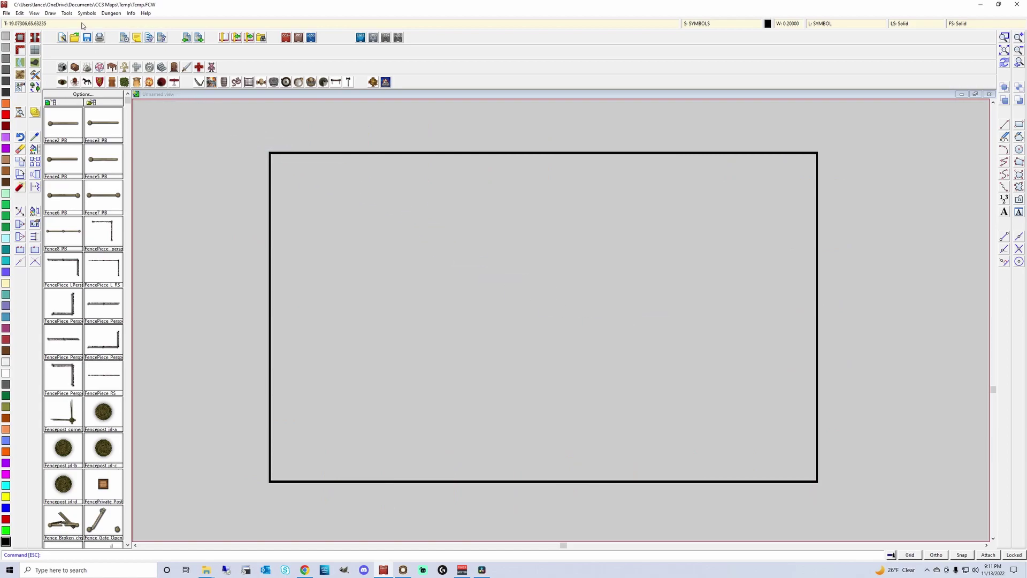
left_click(52, 14)
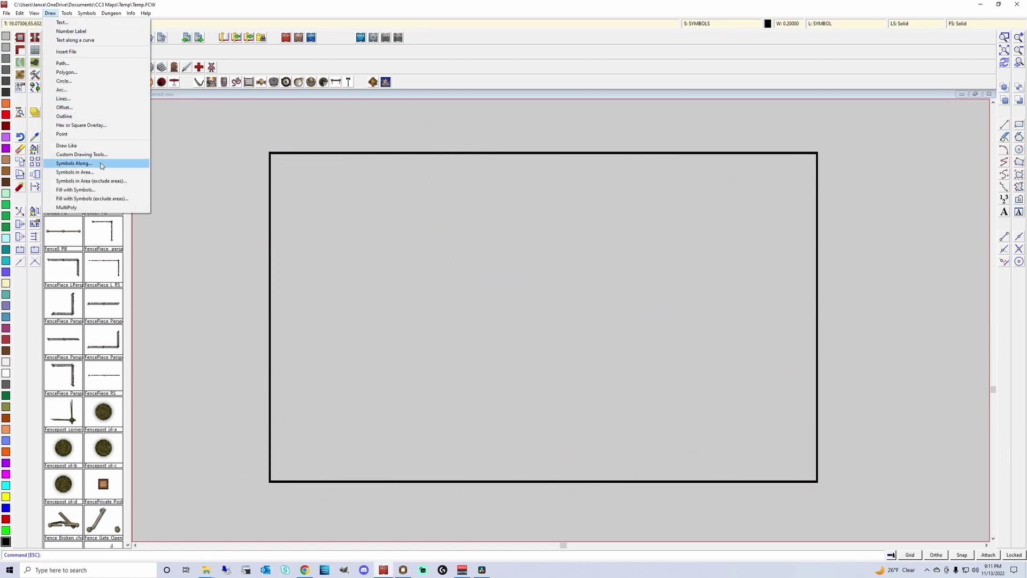
left_click(73, 163)
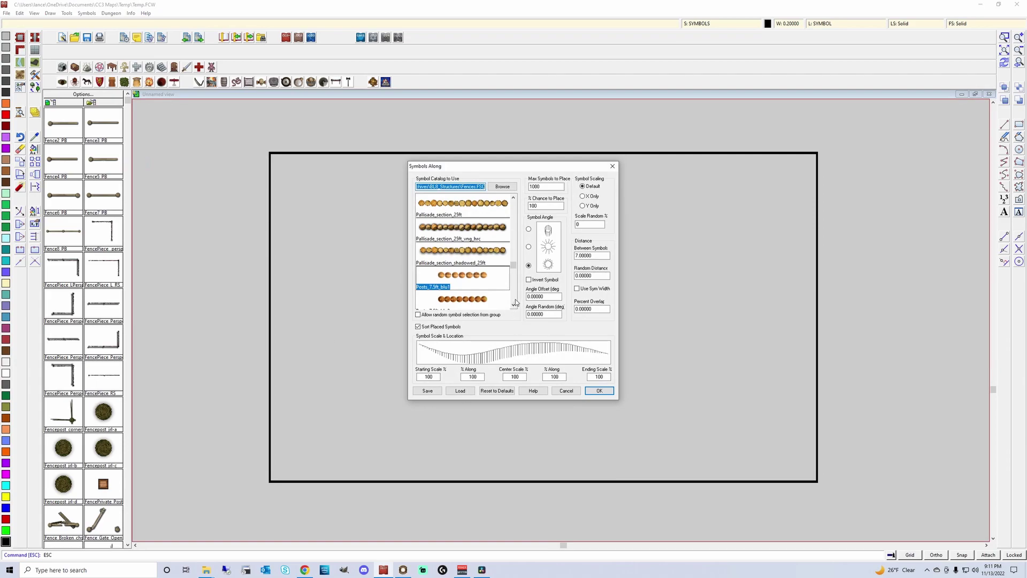
left_click(529, 247)
left_click(599, 391)
left_click(270, 482)
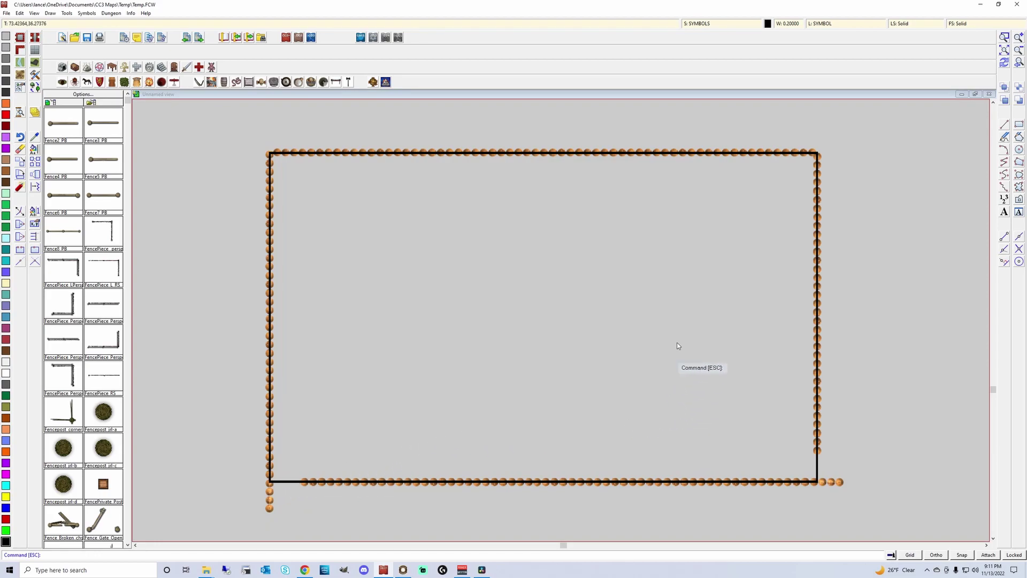
- Hide the TEMPLATE sheet and move the rectangle's left column of posts inward to meet the start of the top row
left_click(713, 25)
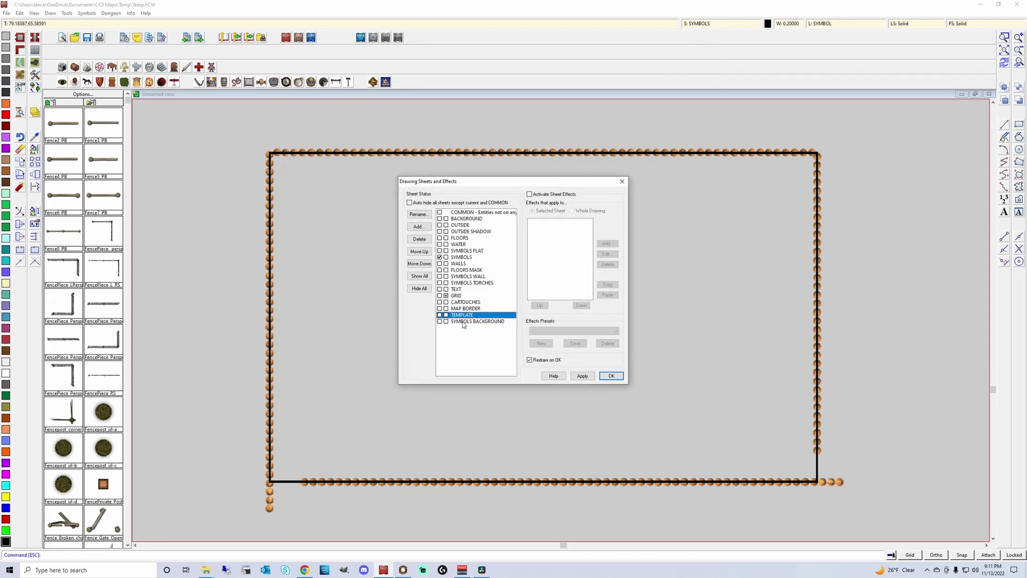
left_click(611, 376)
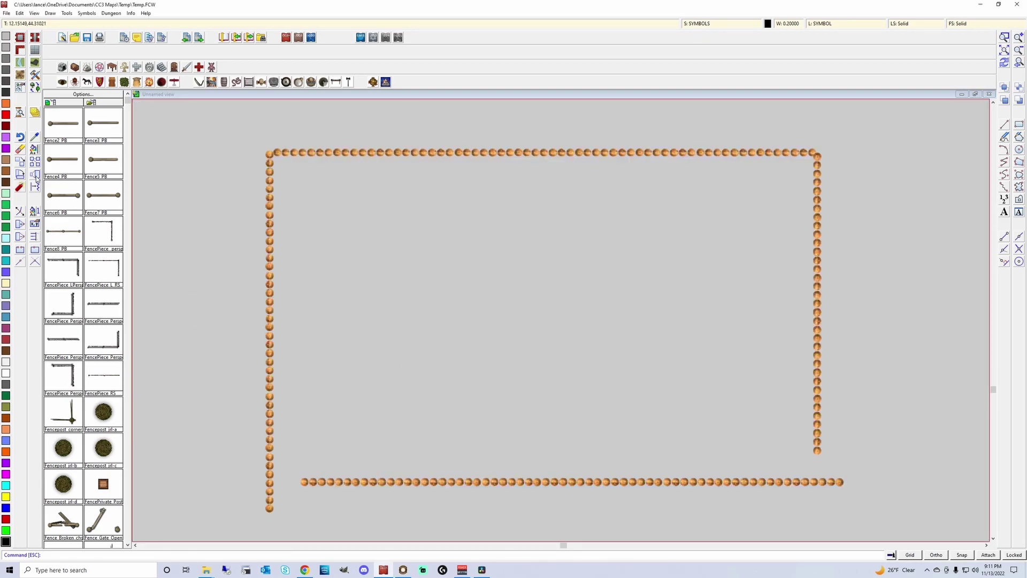
left_click(24, 161)
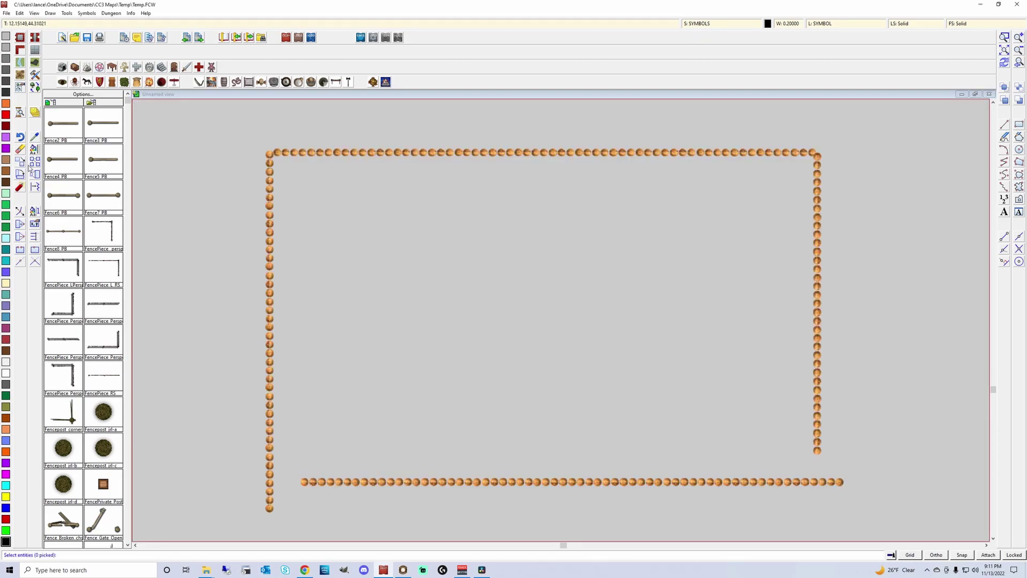
left_click(245, 170)
left_click(282, 514)
right_click(275, 350)
left_click(258, 356)
left_click(272, 350)
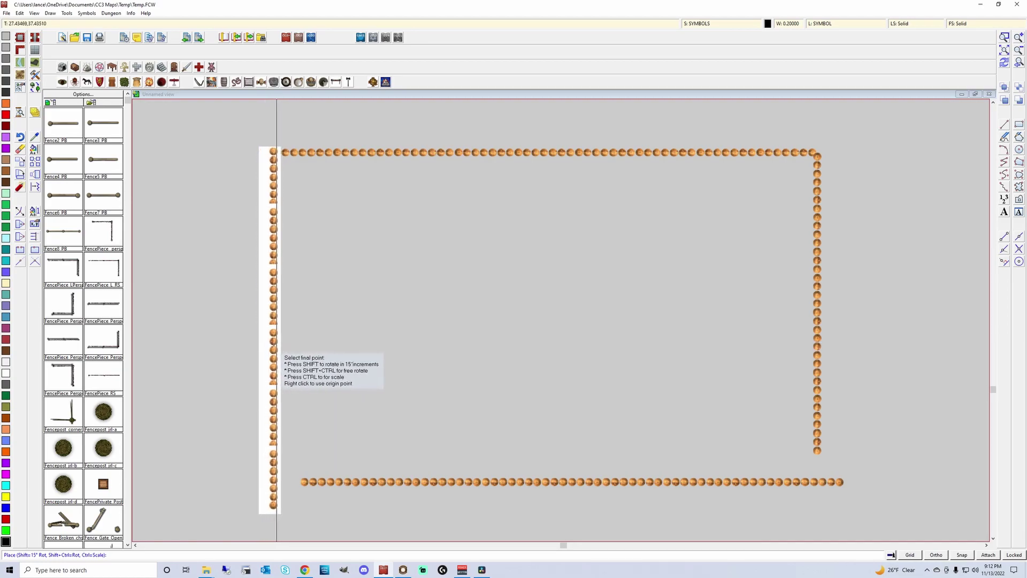
left_click(279, 343)
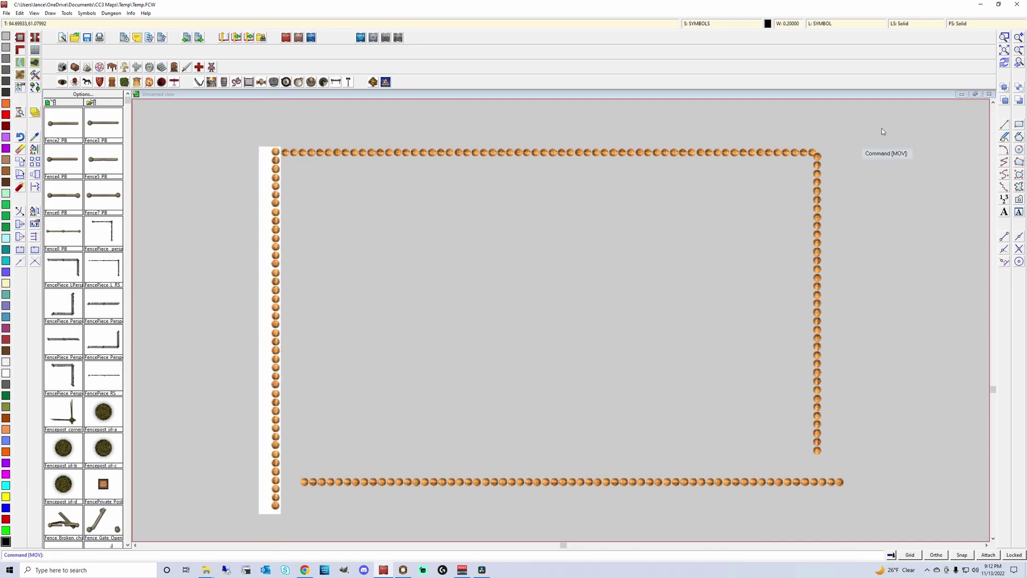
left_click(1005, 64)
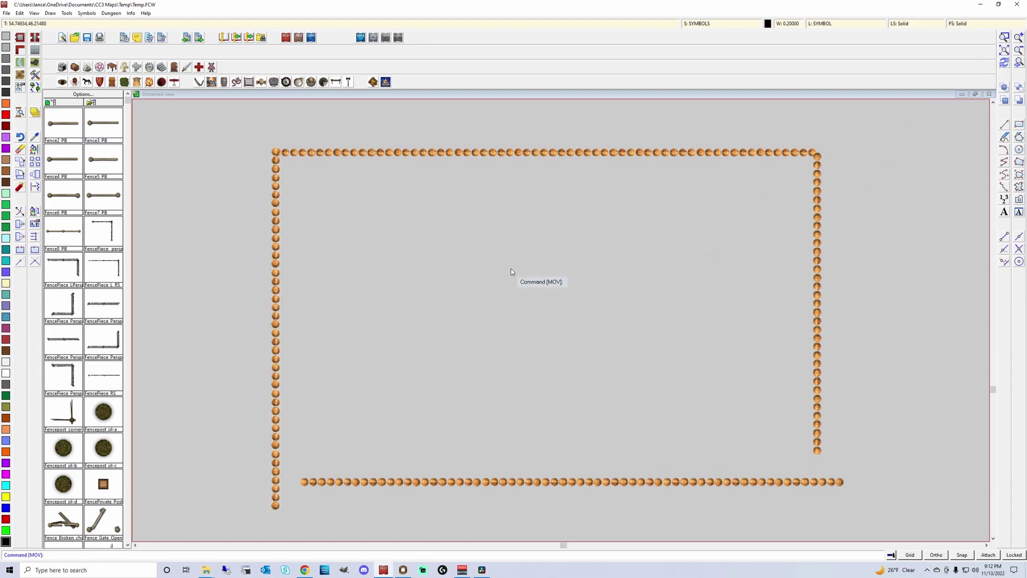
- Nudge the left column of posts again, using its top post as the origin, to align it with the top row
left_click(260, 168)
left_click(284, 473)
right_click(277, 360)
left_click(270, 359)
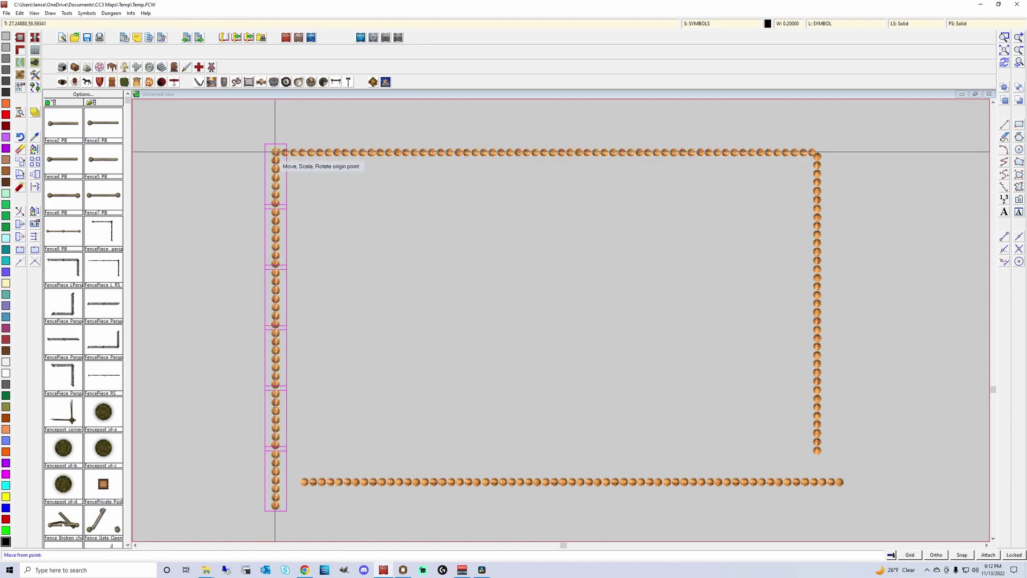
left_click(275, 152)
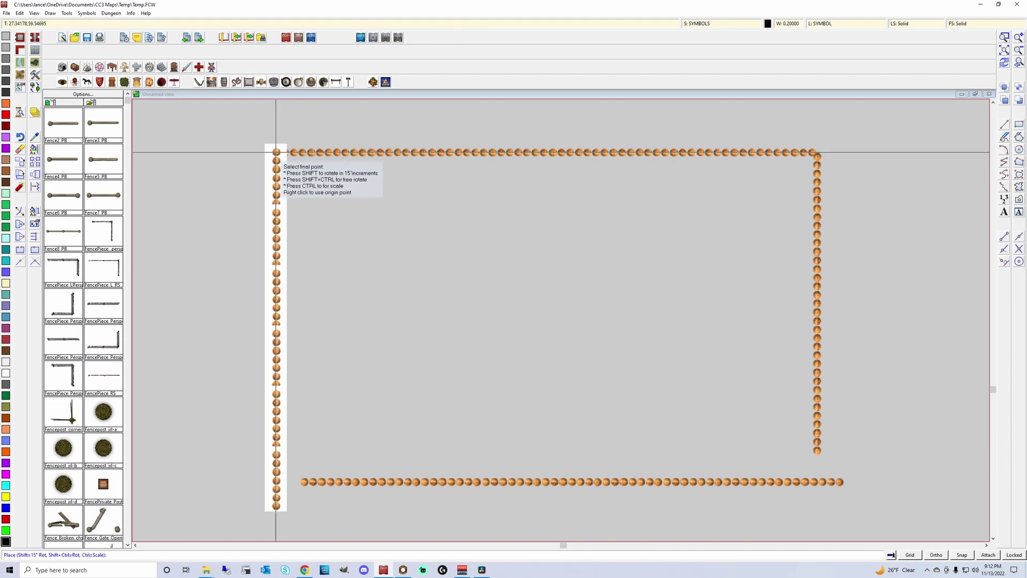
left_click(276, 152)
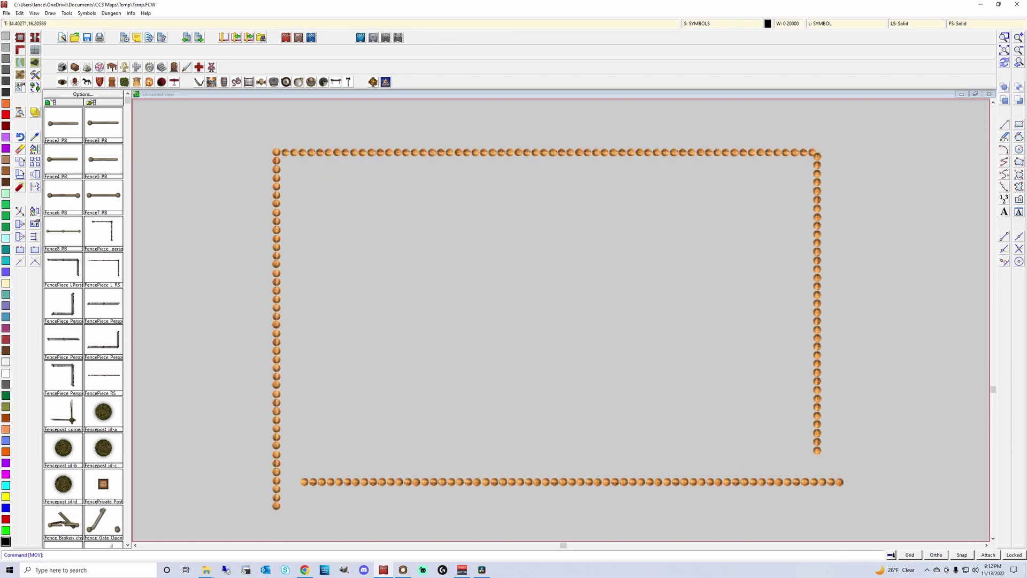
- Move the bottom row and right column of posts together so the column's top post meets the end of the top row
key("Return")
left_click(300, 466)
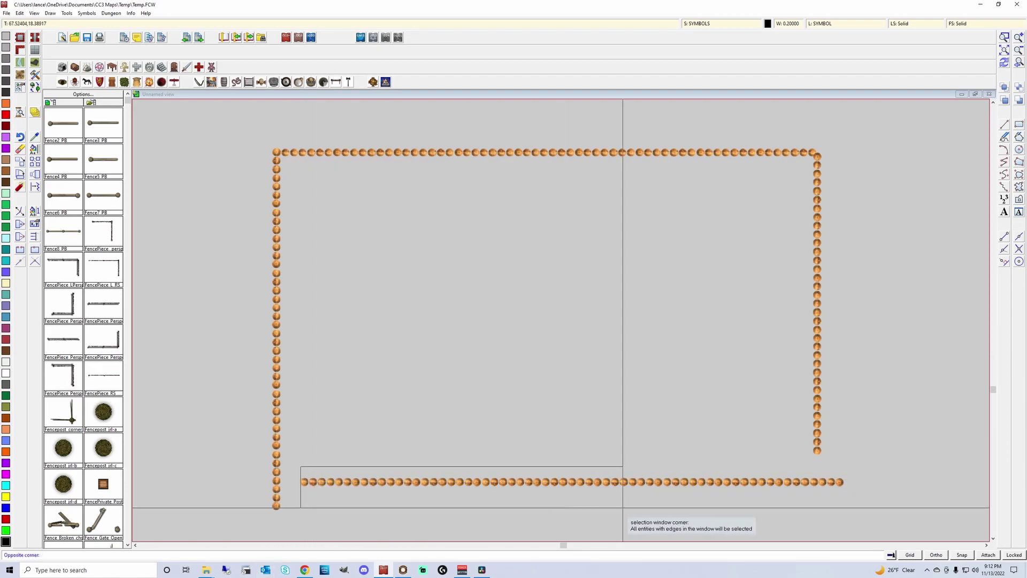
left_click(841, 506)
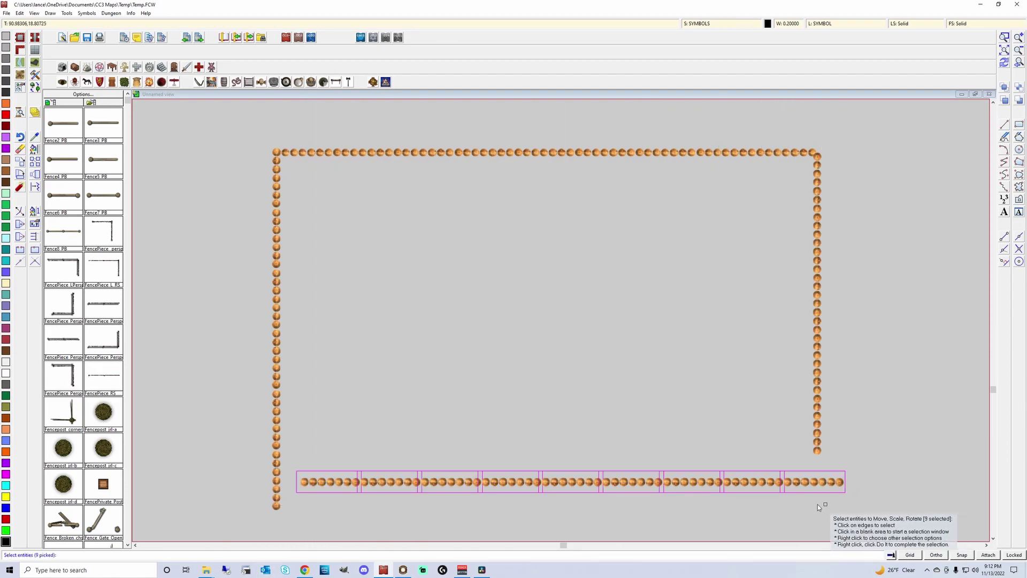
right_click(725, 482)
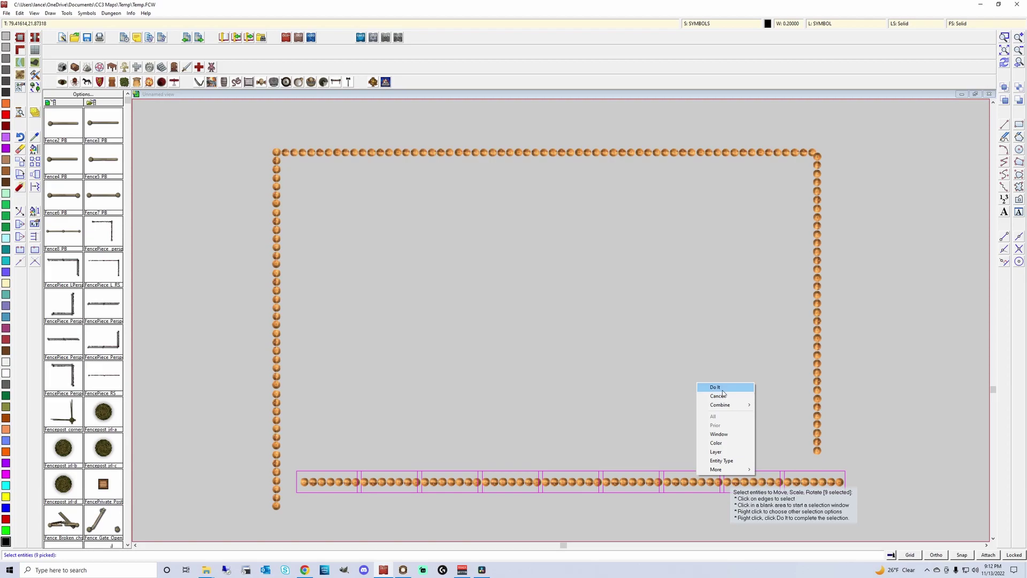
left_click(627, 389)
left_click(803, 156)
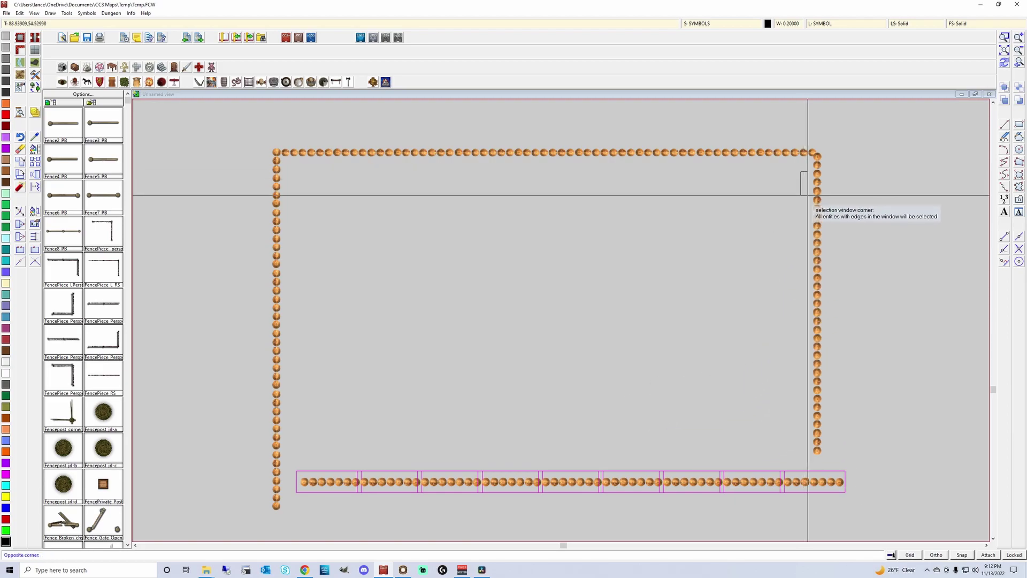
left_click(831, 407)
right_click(817, 355)
left_click(808, 357)
left_click(817, 349)
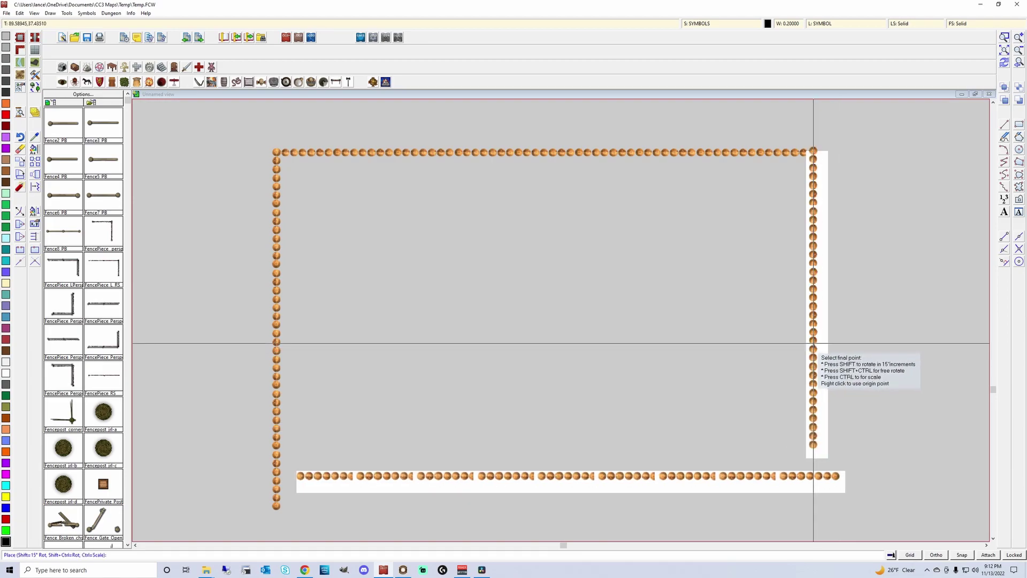
left_click(813, 345)
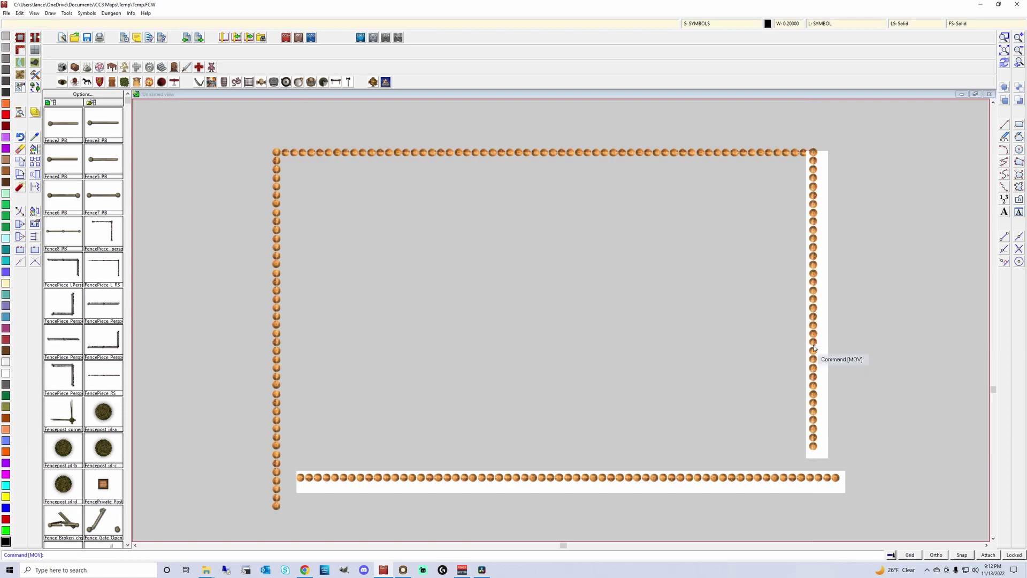
left_click(1004, 64)
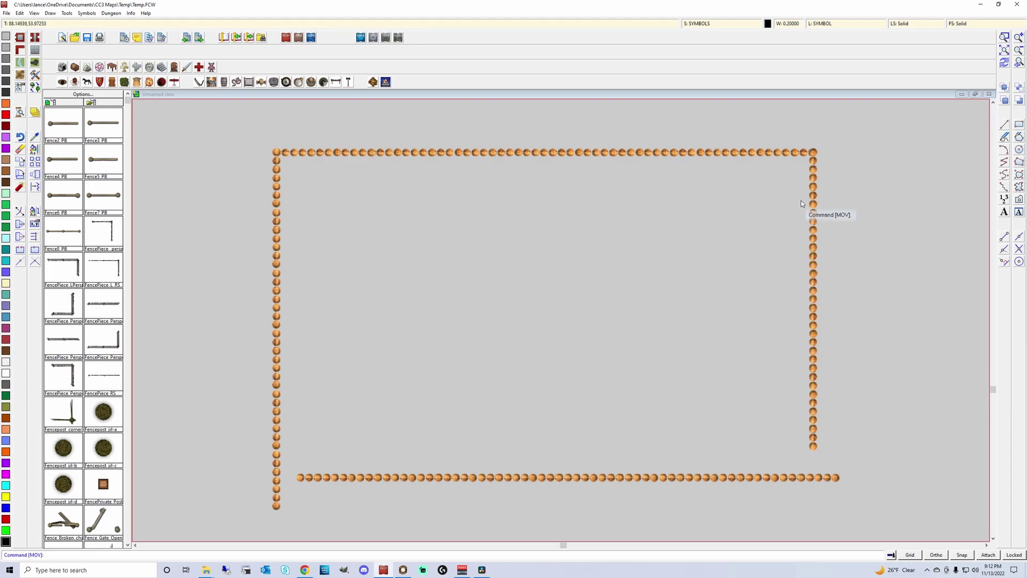
- Move the bottom row of posts up to join the lower end of the right column and cross the left column
right_click(310, 459)
left_click(305, 456)
left_click(735, 497)
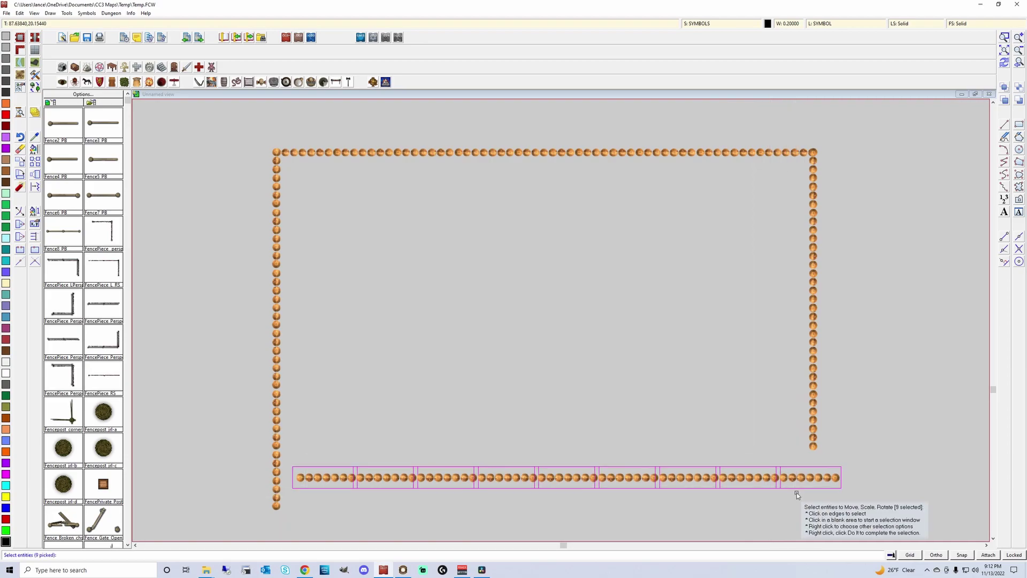
right_click(734, 486)
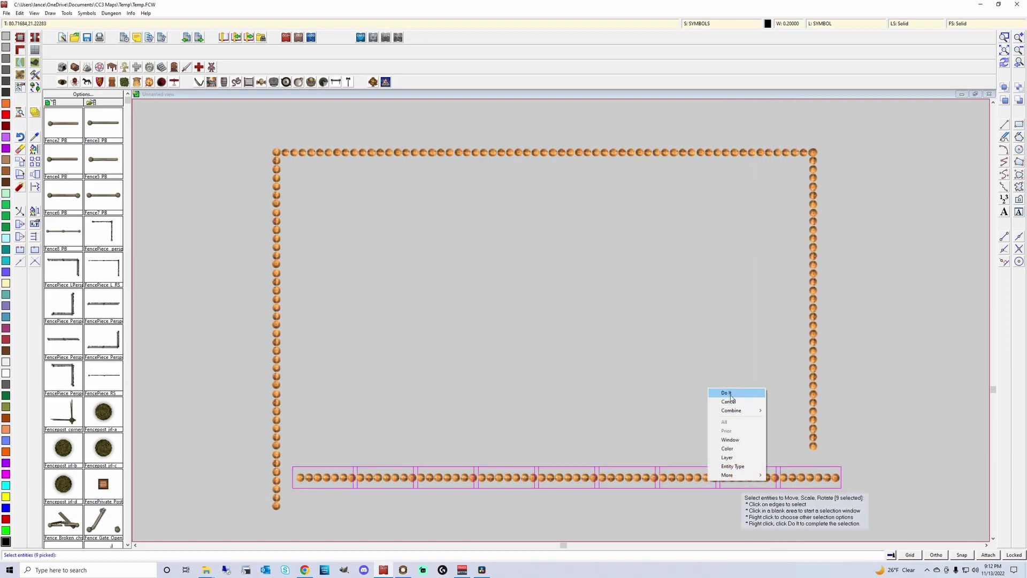
left_click(727, 392)
left_click(712, 477)
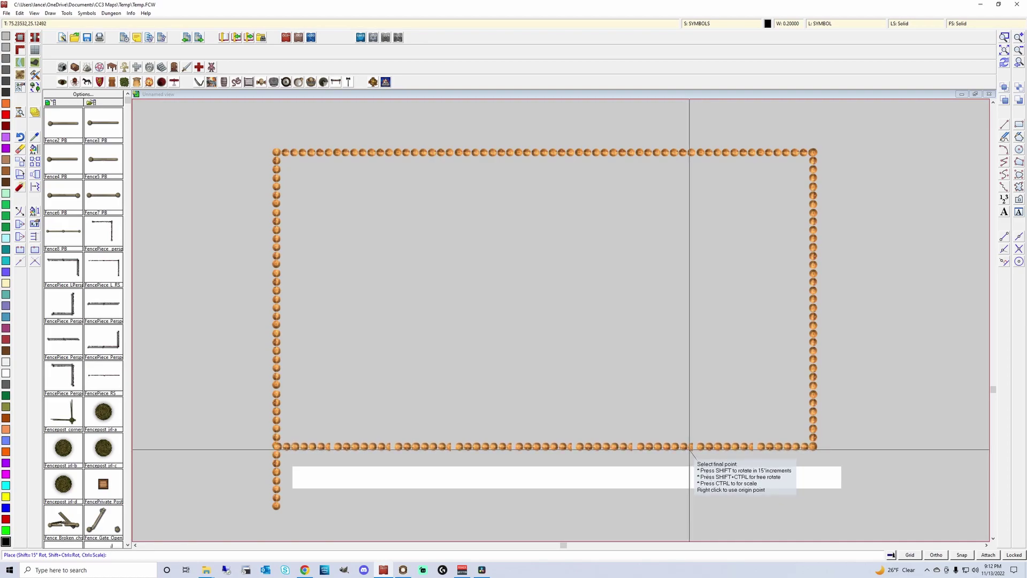
left_click(690, 449)
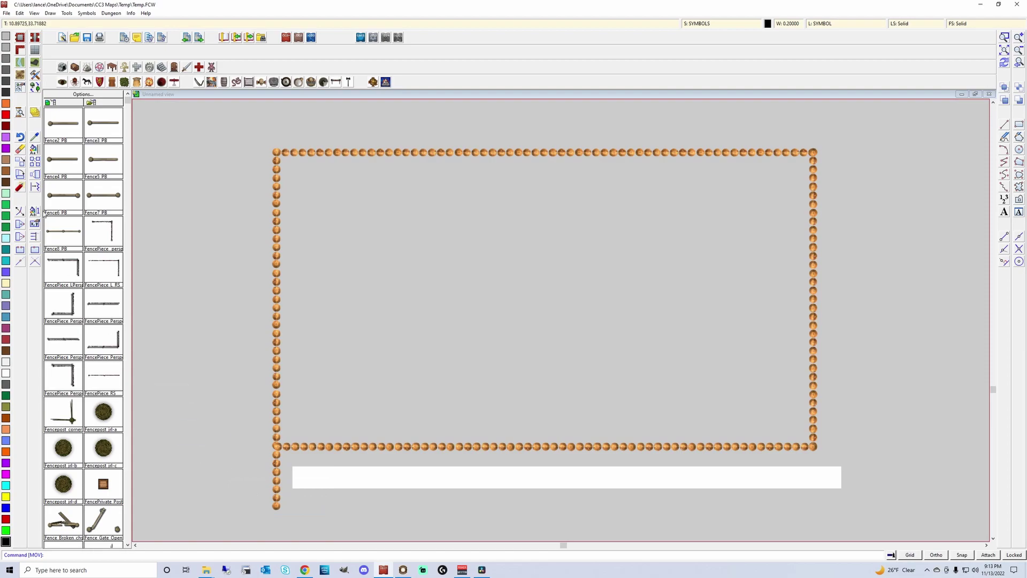
- Erase the surplus post section hanging below the rectangle's lower-left corner and redraw the view
left_click(22, 147)
left_click(253, 470)
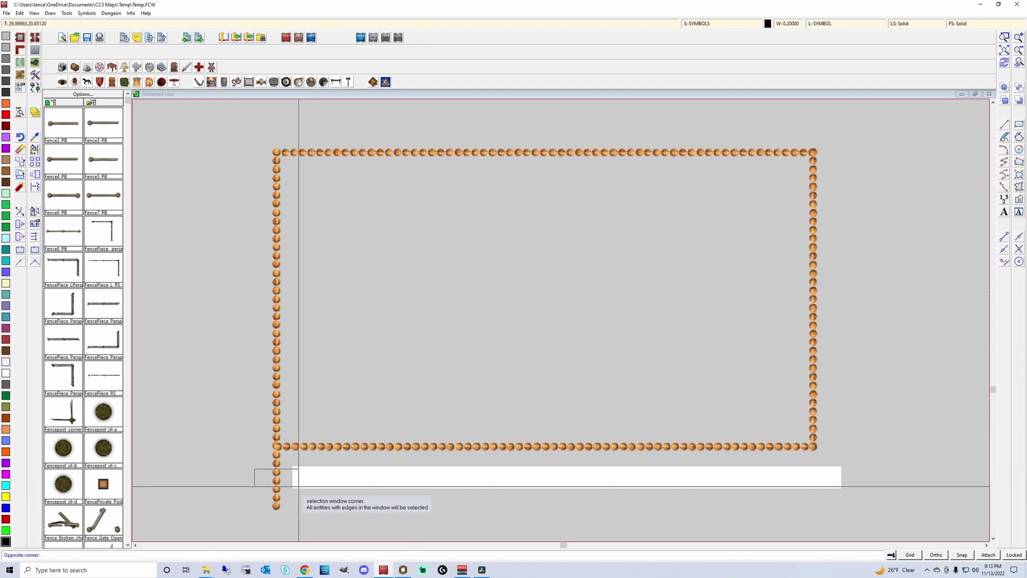
left_click(299, 486)
right_click(298, 487)
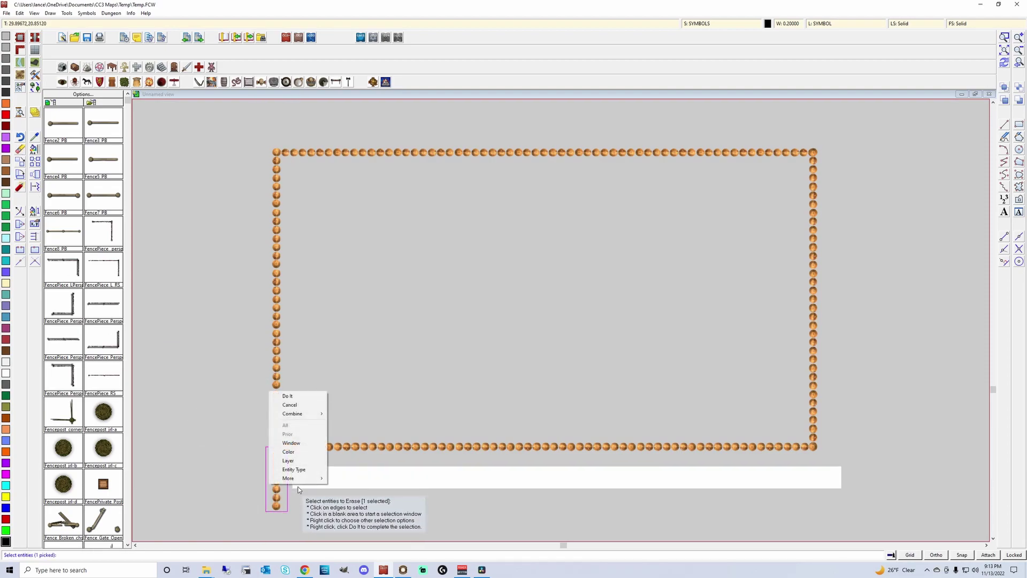
left_click(298, 398)
left_click(1006, 64)
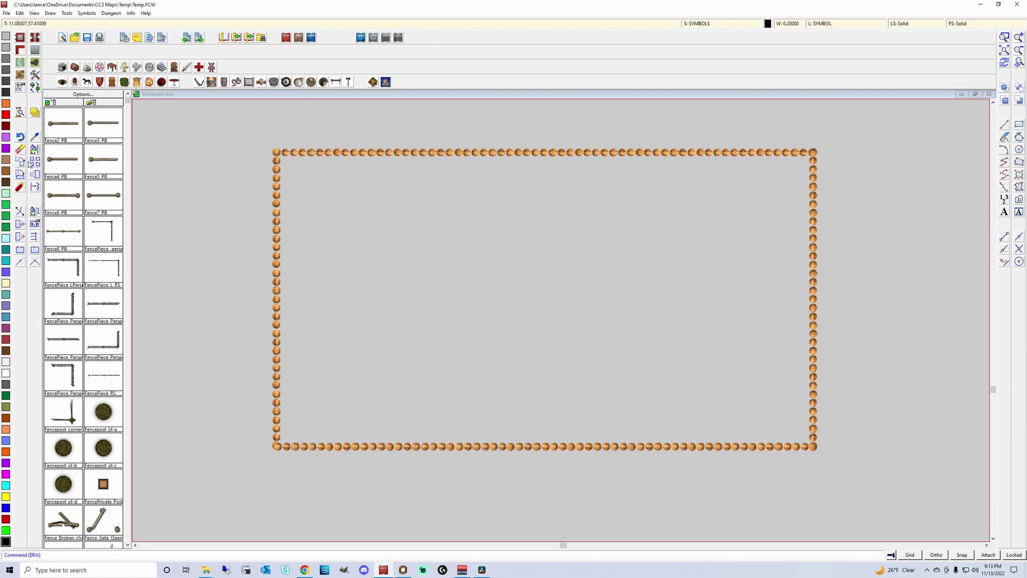
- Nudge the right column of posts slightly inward to line up with the corner posts
left_click(20, 162)
left_click(805, 186)
left_click(834, 411)
right_click(817, 313)
left_click(818, 313)
left_click(815, 303)
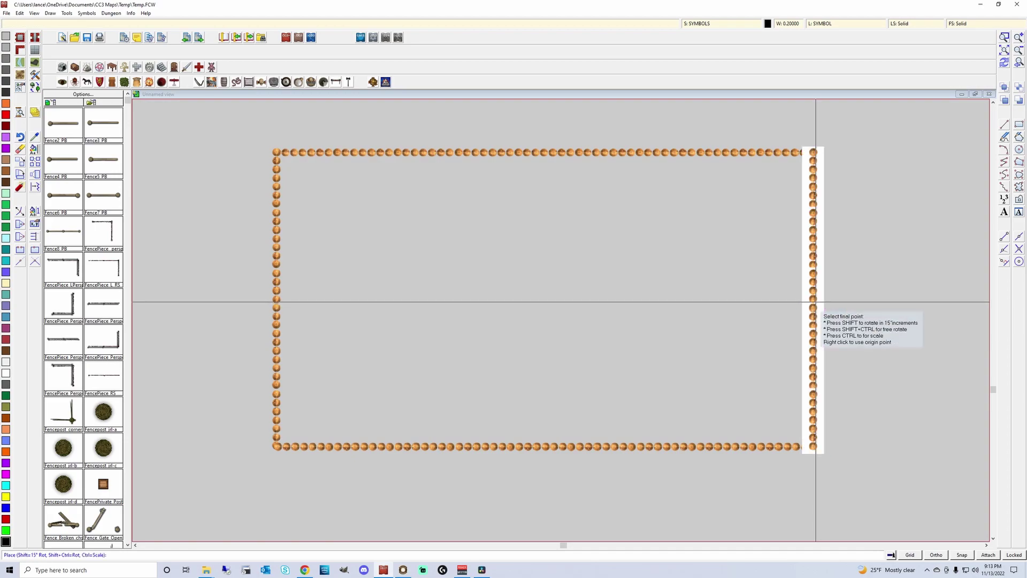
left_click(814, 302)
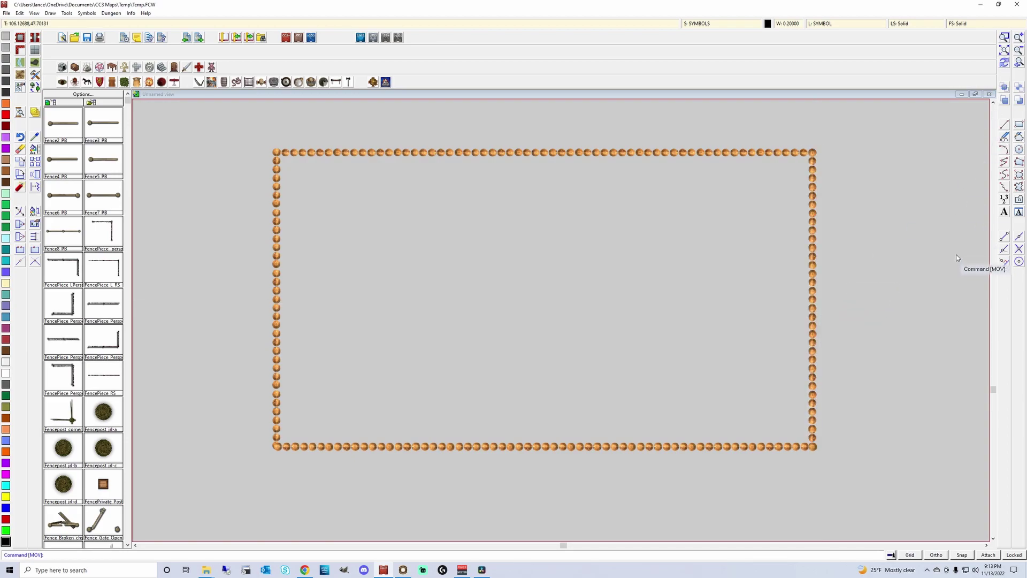
- Nudge the bottom row of posts slightly up to tidy the lower corners, and redraw the view
right_click(321, 430)
left_click(321, 431)
left_click(790, 480)
right_click(775, 479)
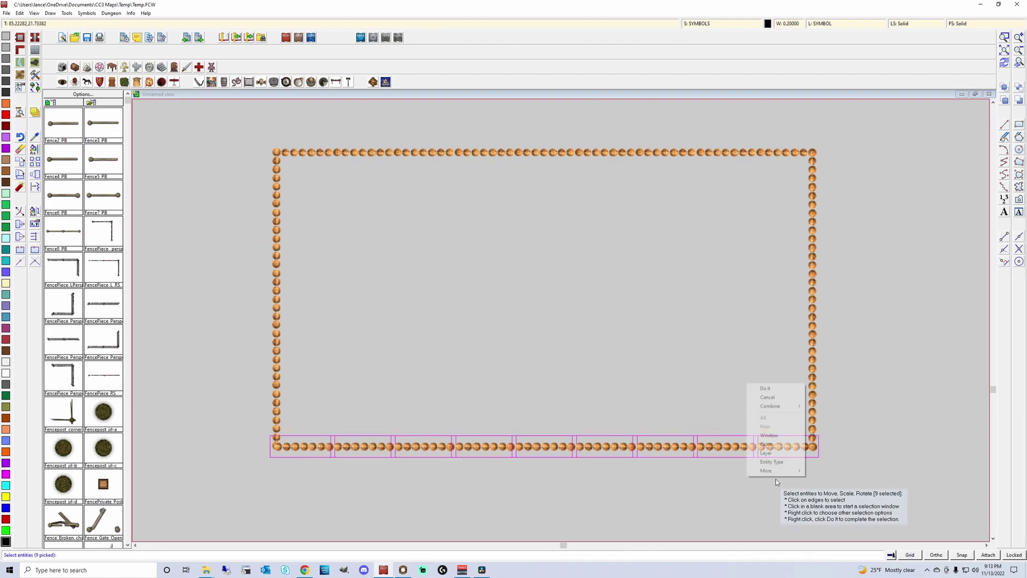
left_click(765, 389)
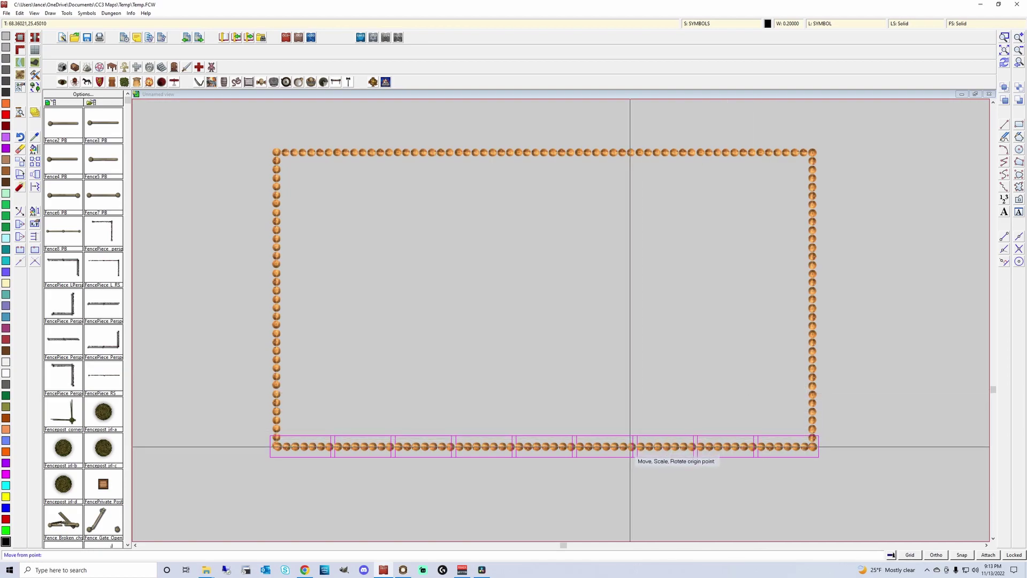
left_click(630, 447)
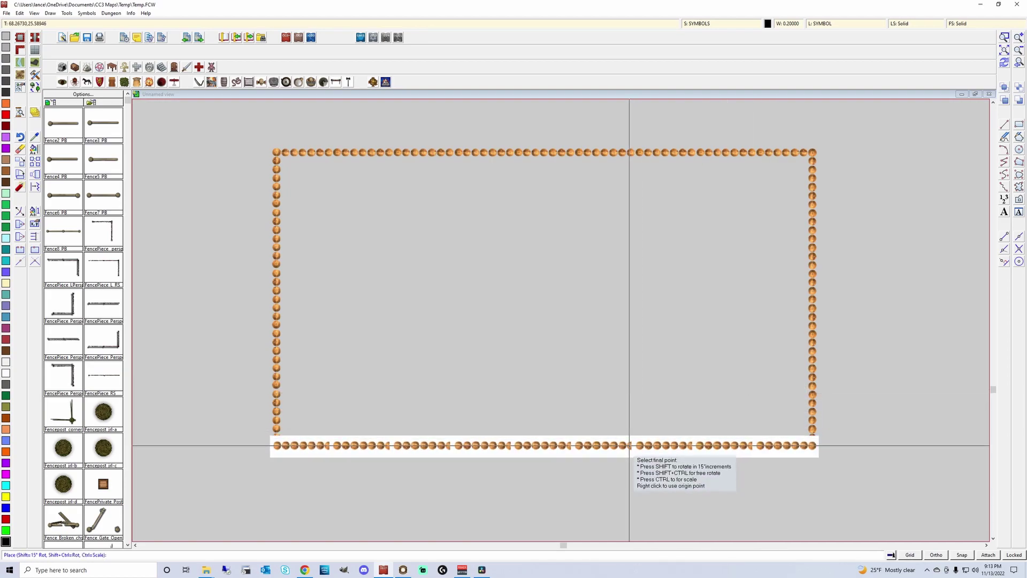
left_click(630, 447)
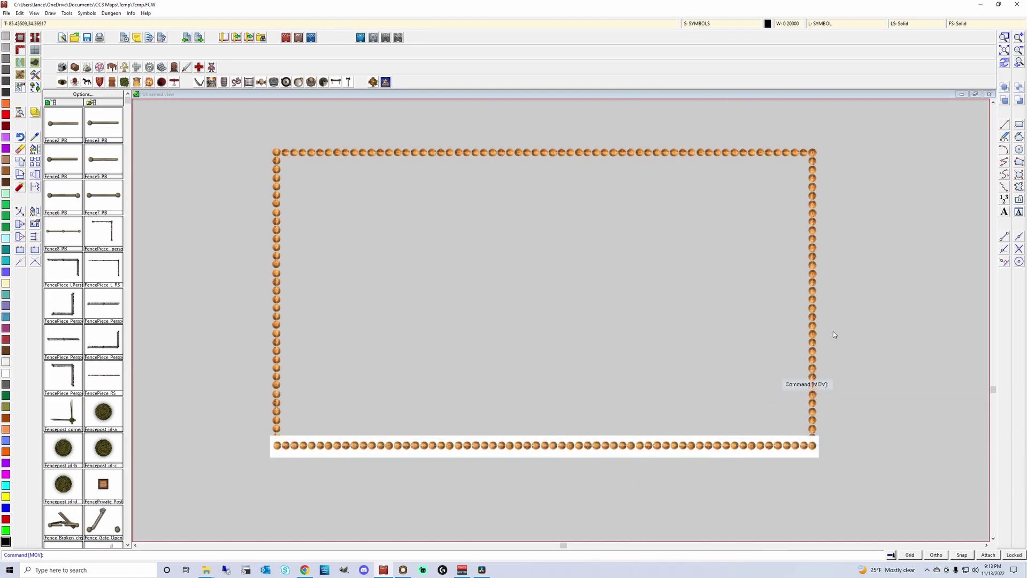
left_click(1005, 64)
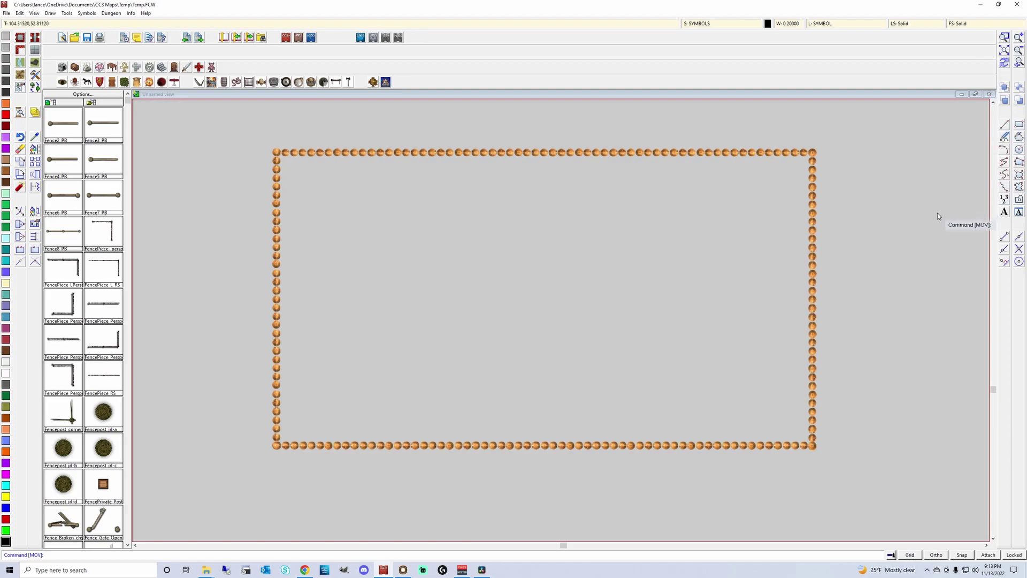
- Show the whole map, open Symbols Along and examine the Angle Offset, Angle Random and Random Distance settings
left_click(1004, 49)
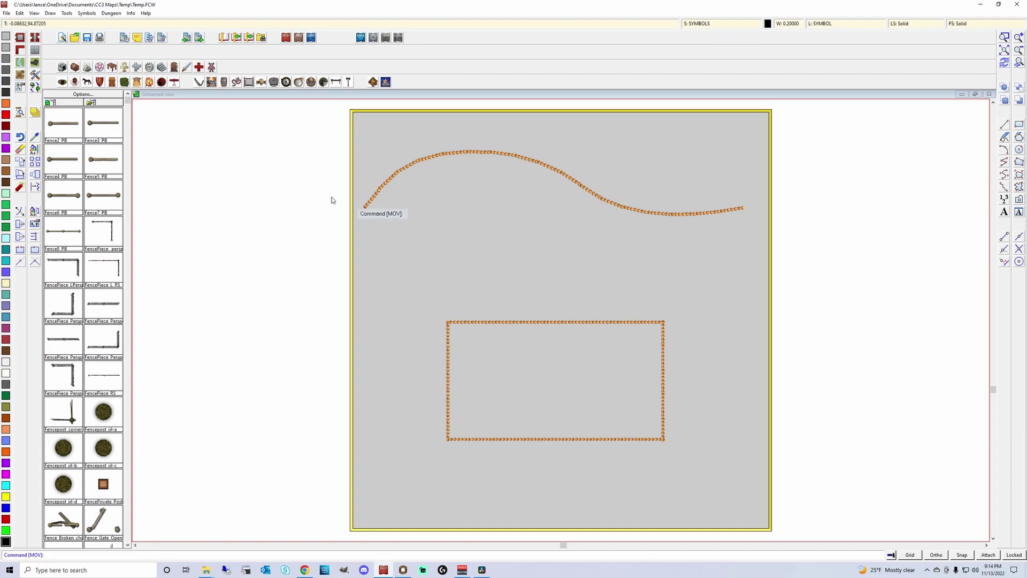
left_click(50, 12)
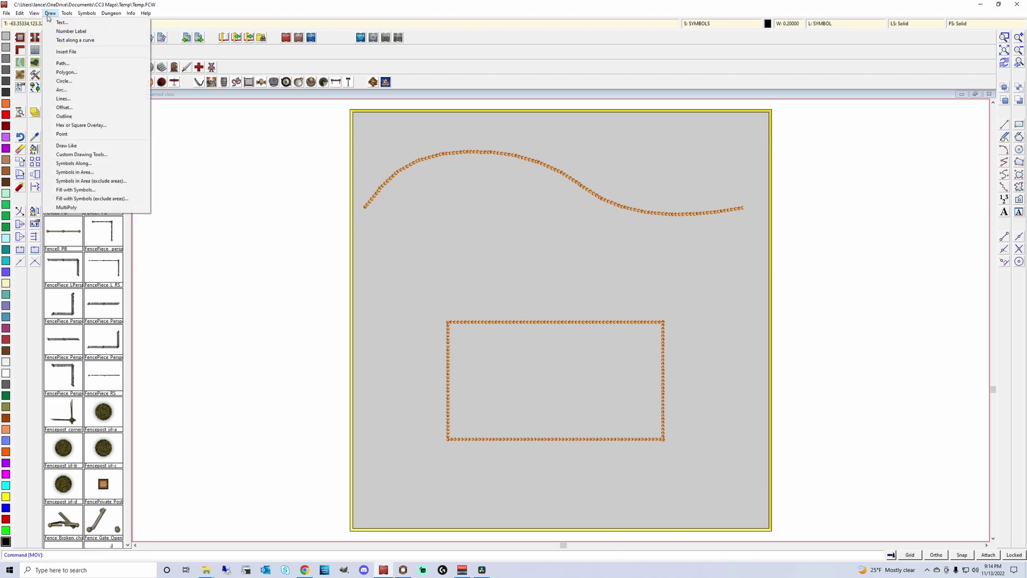
left_click(83, 163)
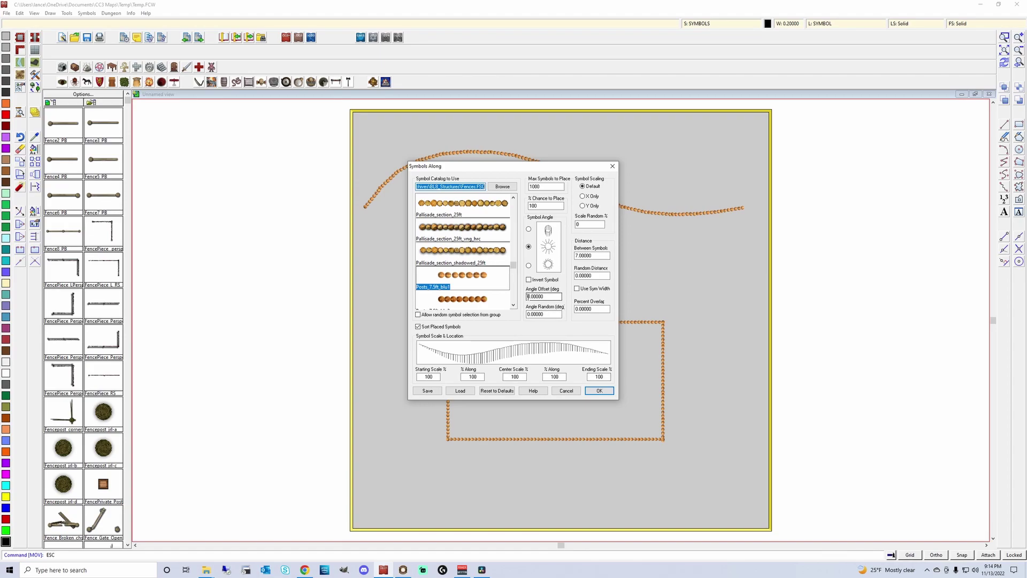
left_click(547, 315)
left_click(537, 296)
left_click(535, 314)
left_click(594, 277)
left_click(595, 277)
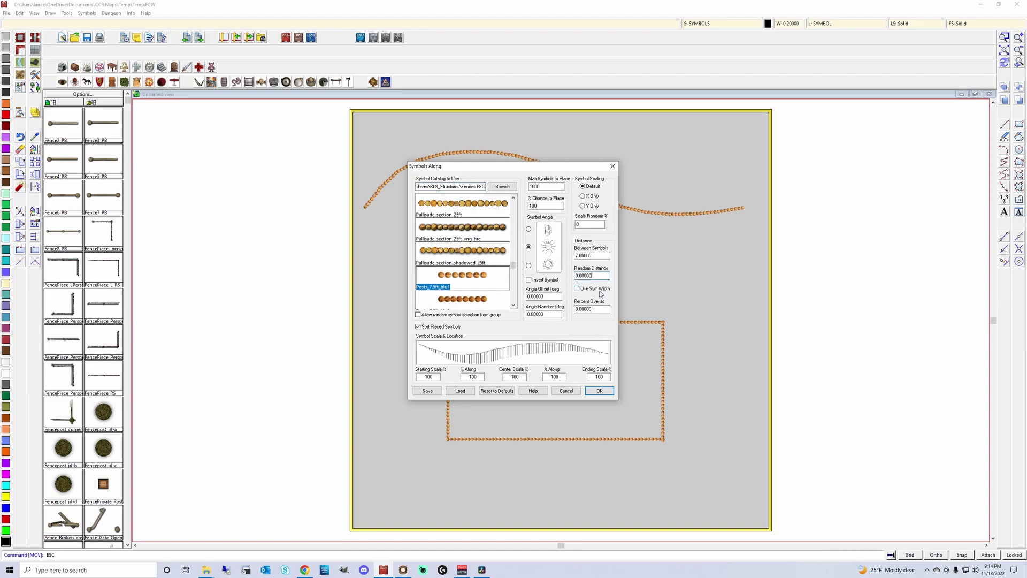